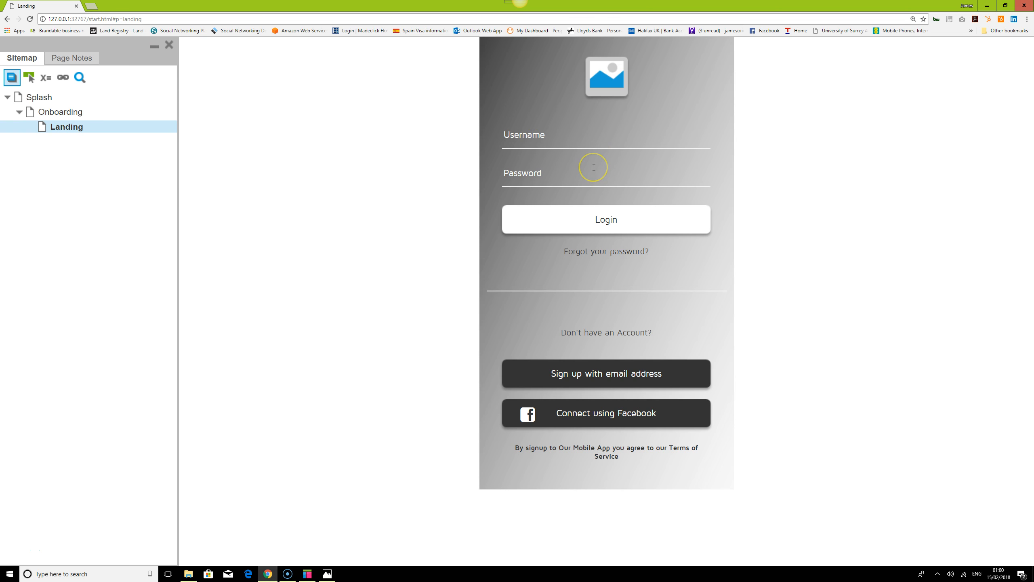
Test the prototype's login form in the browser preview by entering a username and the account password
text(jamesorior)
key(Tab)
text(••••)
key(BackSpace)
key(BackSpace)
key(BackSpace)
key(BackSpace)
key(BackSpace)
key(BackSpace)
key(BackSpace)
key(BackSpace)
key(BackSpace)
click(619, 170)
click(520, 2)
click(613, 188)
double_click(612, 178)
key(BackSpace)
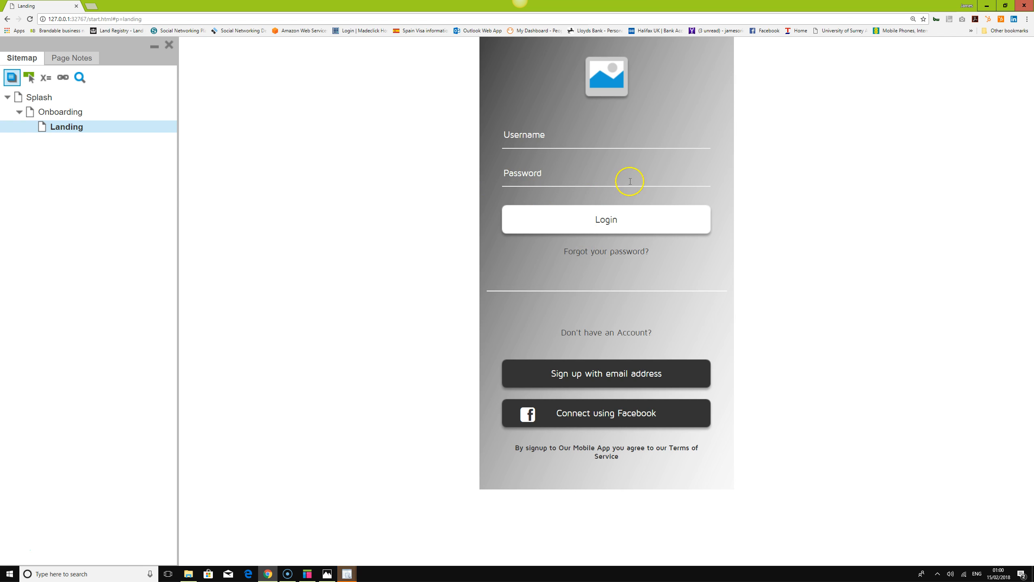
Close the Easy Capture Manager windows from the taskbar
click(352, 575)
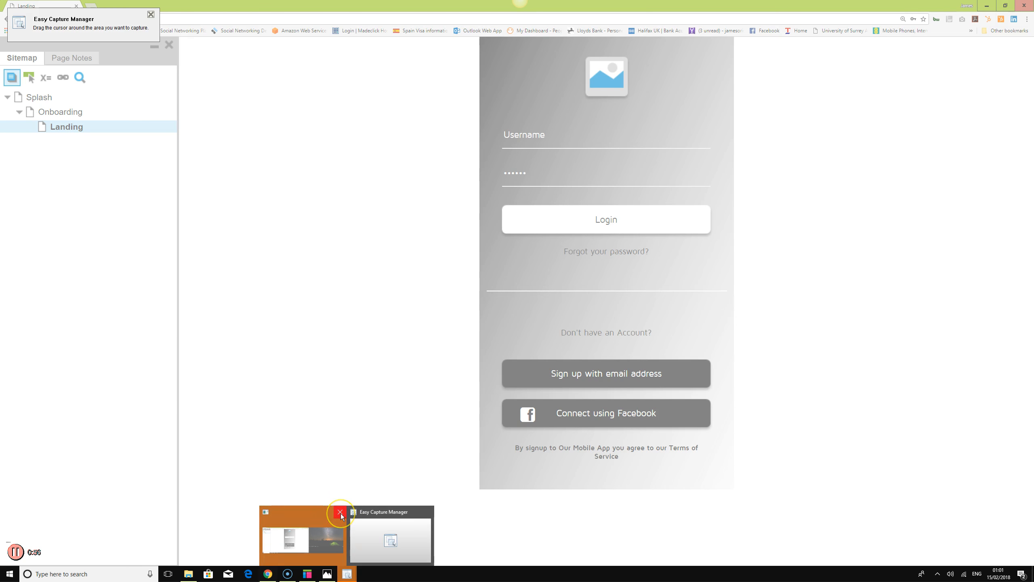
click(340, 512)
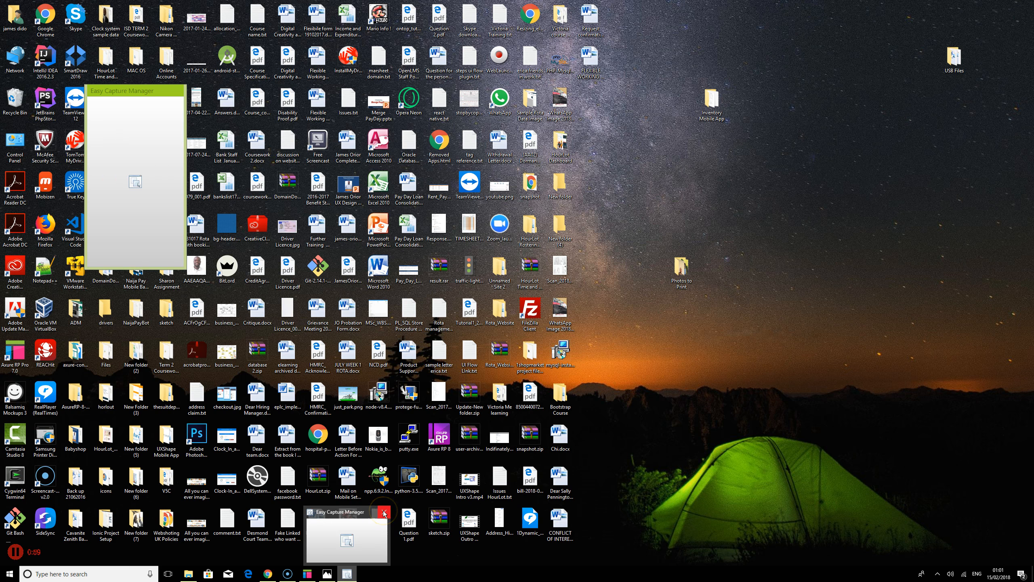
click(383, 512)
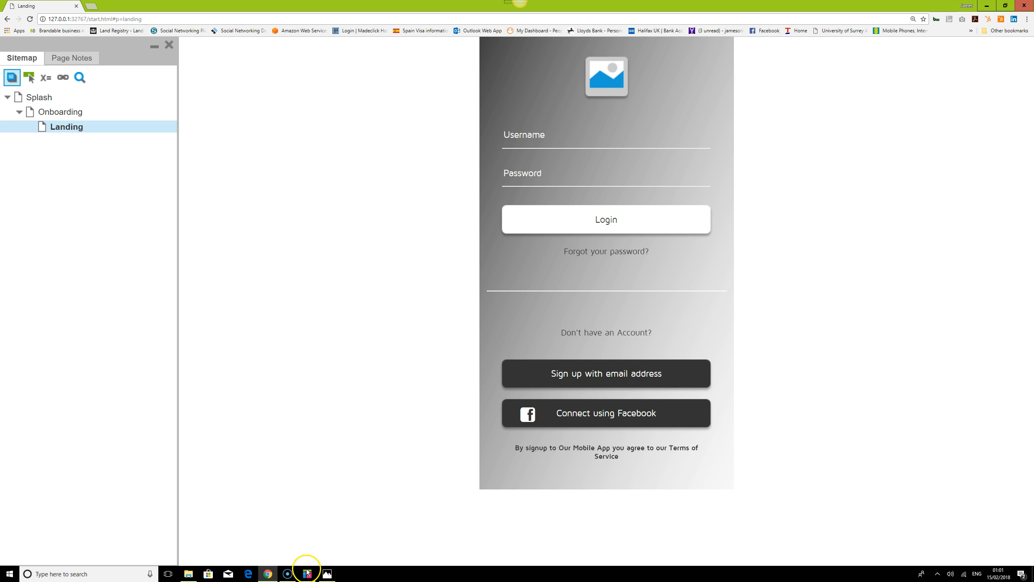
Open the scanned brainstorming sketch listing the app's required screens in Photos
mouse_move(308, 576)
click(326, 573)
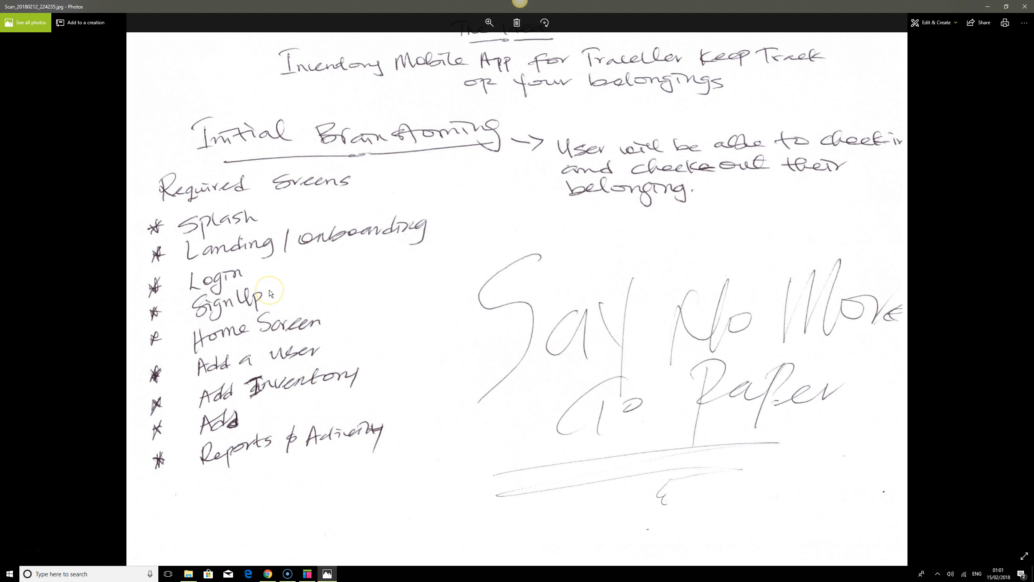
mouse_move(308, 574)
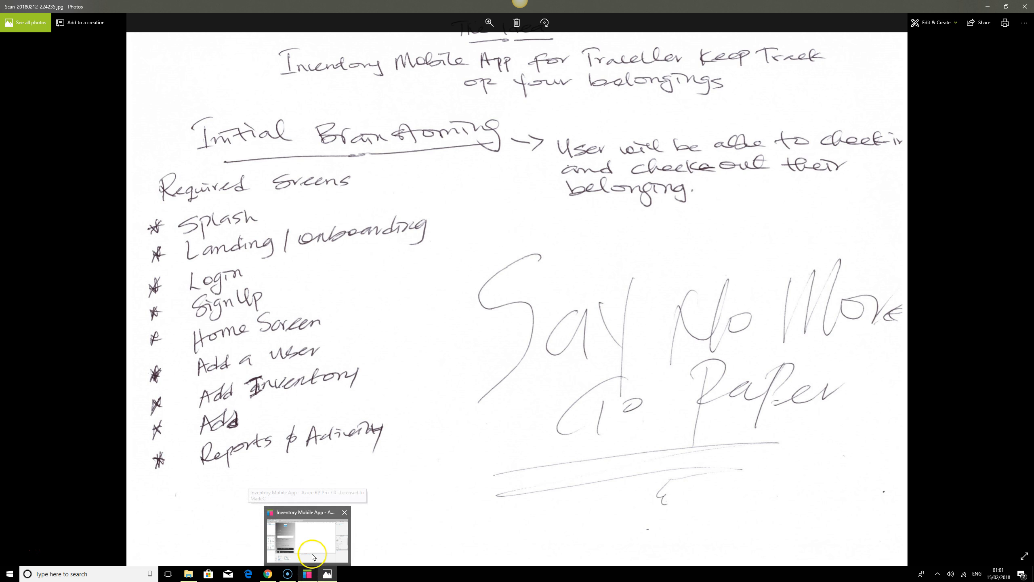
Switch back to the Axure project and collapse the page style pane beneath the canvas
click(313, 556)
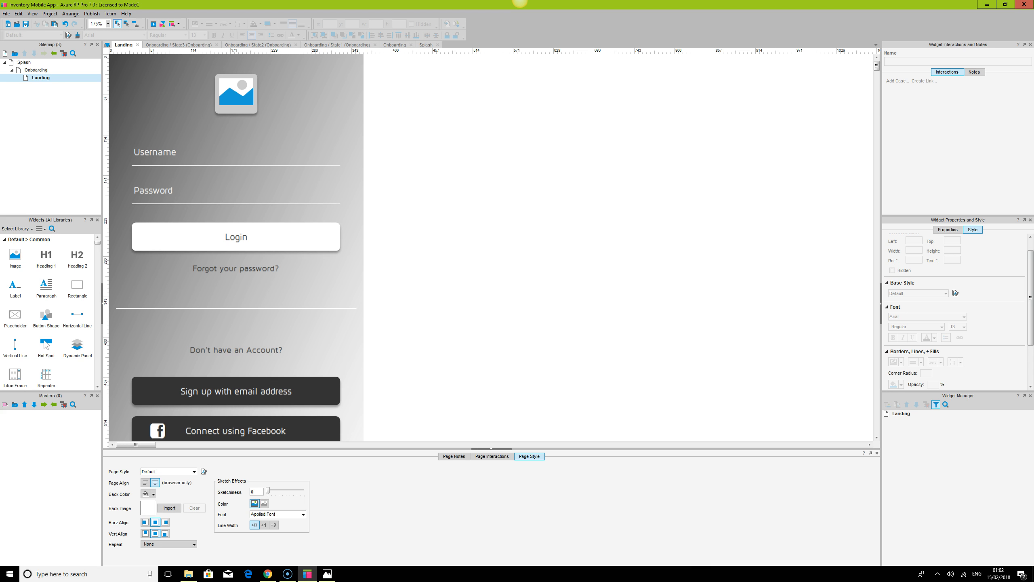
click(499, 449)
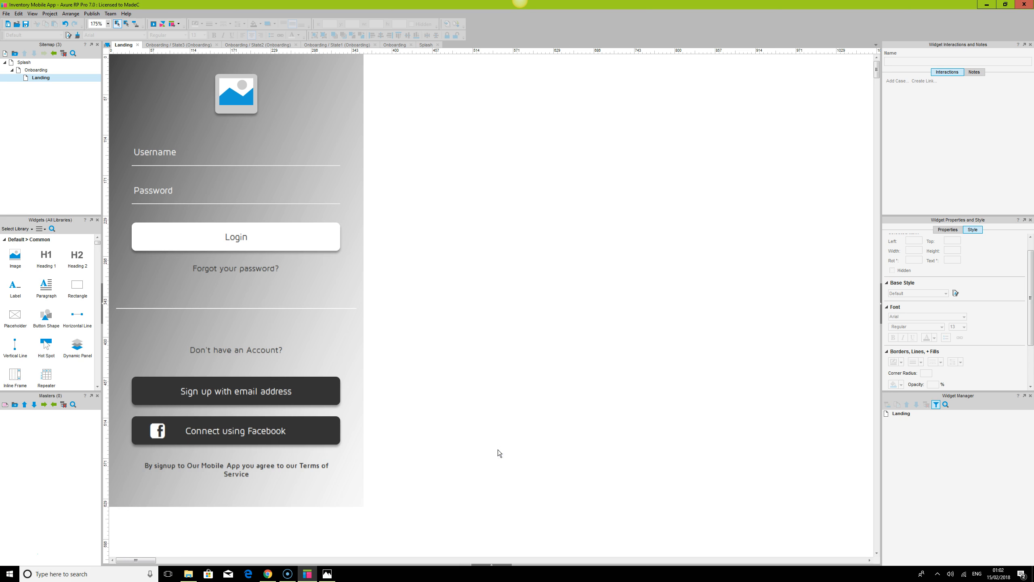
Place a rectangle over the landing screen and resize it to about 350 × 626 to cover the design
click(346, 95)
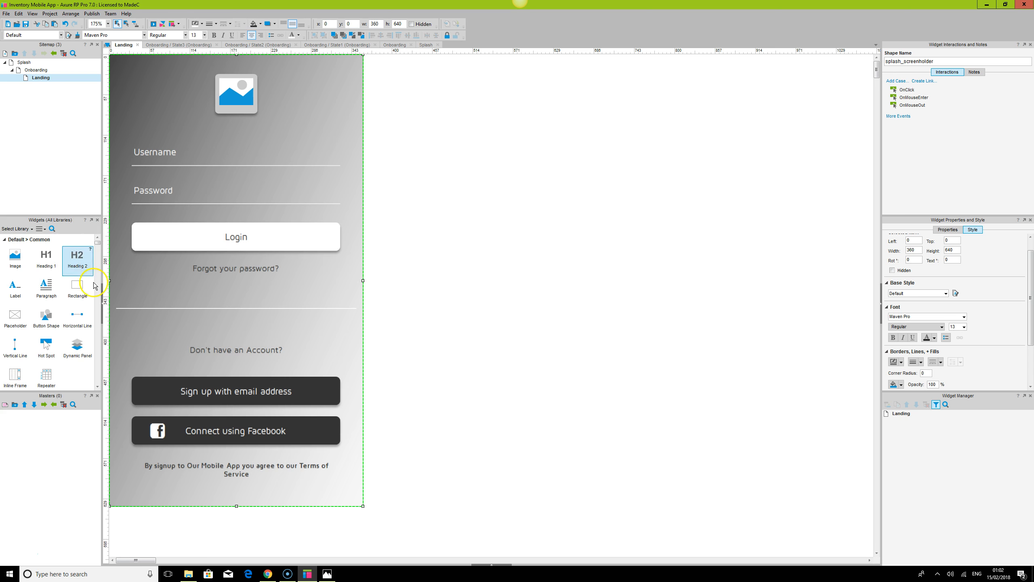
drag(76, 286, 117, 64)
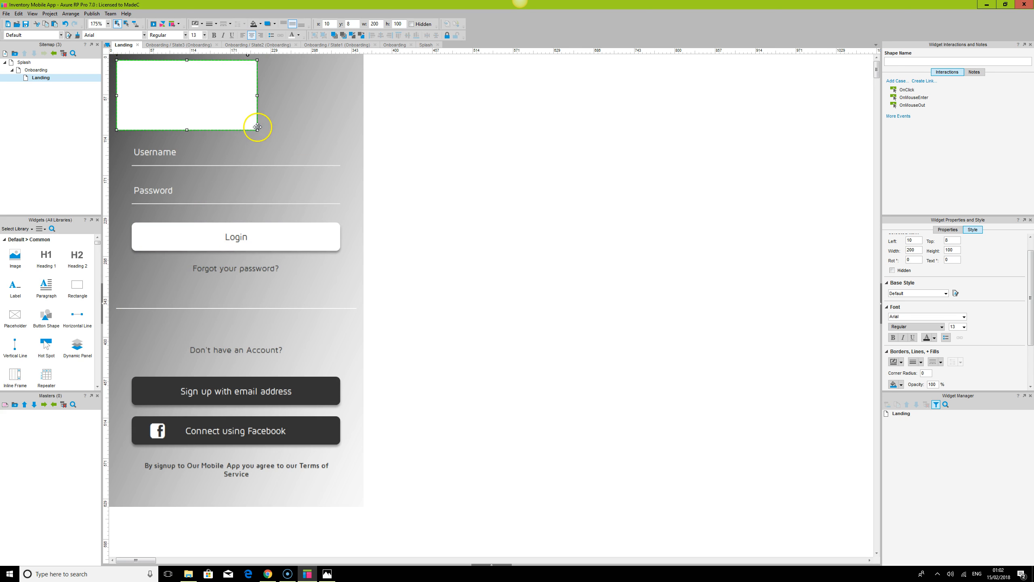
drag(256, 131, 353, 498)
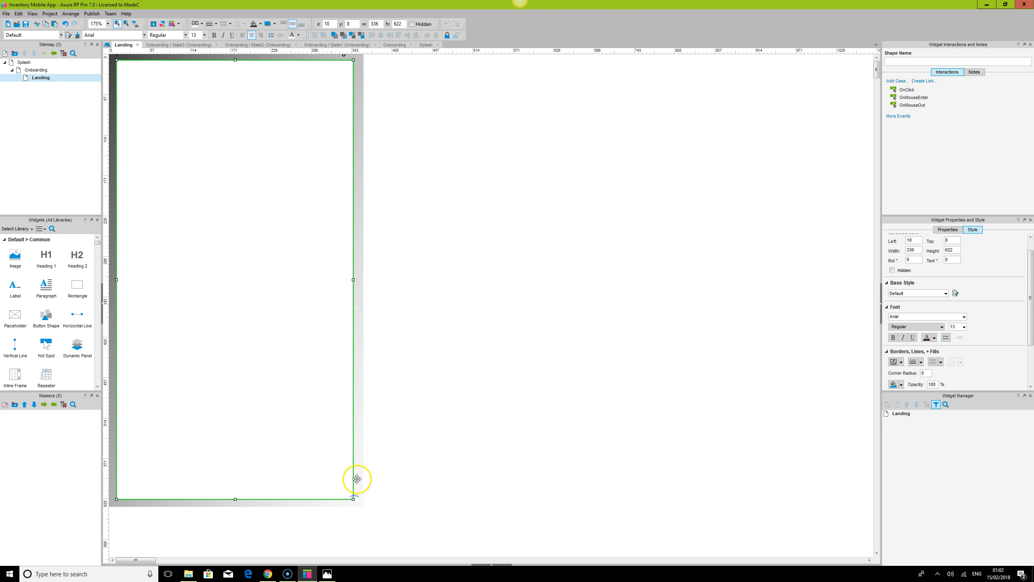
drag(354, 280, 360, 281)
drag(116, 280, 112, 280)
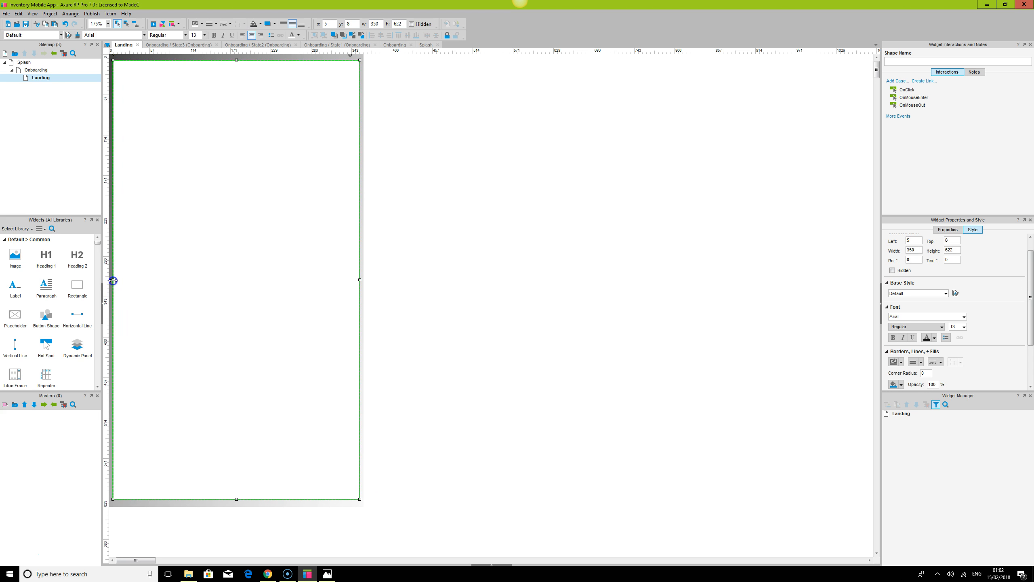
drag(237, 499, 238, 503)
Select the covering rectangle and remove its fill colour
key(ctrl+a)
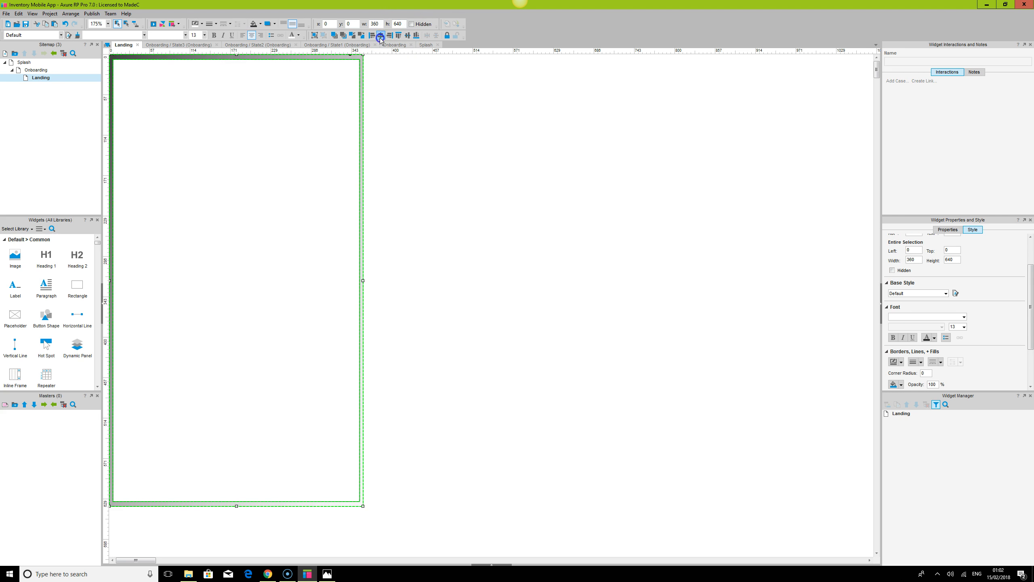
click(457, 130)
click(219, 115)
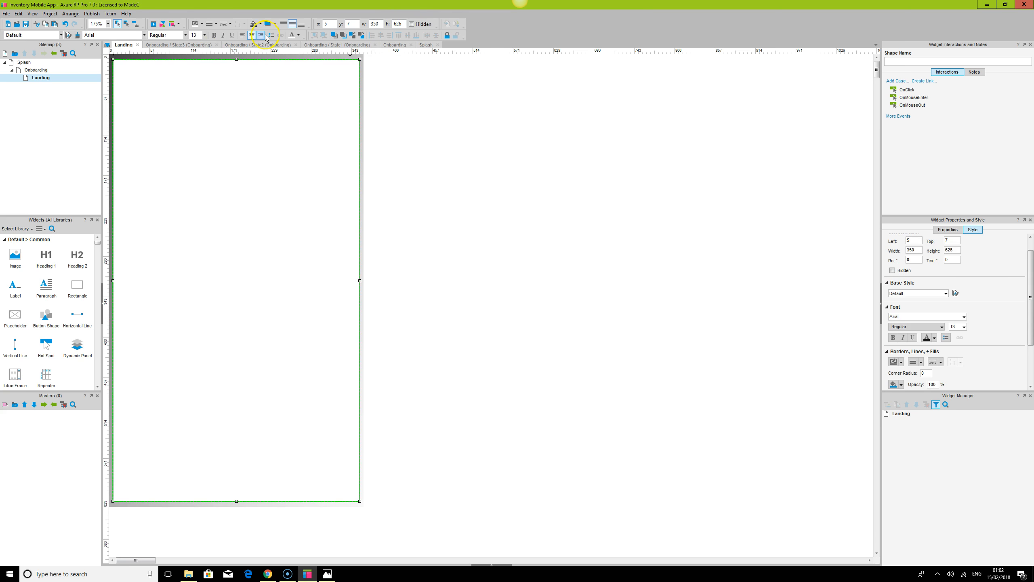
click(218, 24)
click(213, 33)
click(488, 144)
click(259, 77)
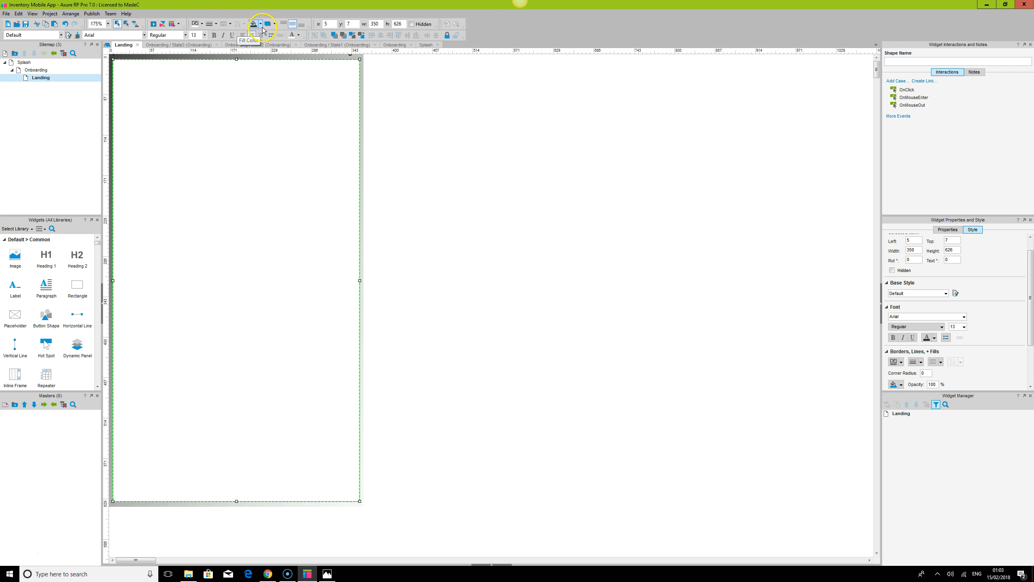
click(260, 24)
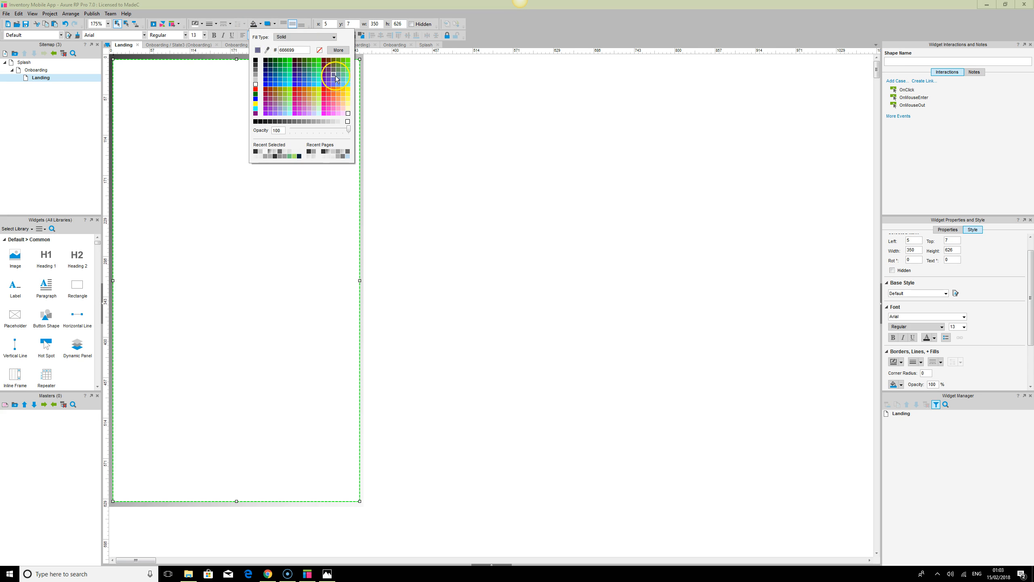
click(319, 49)
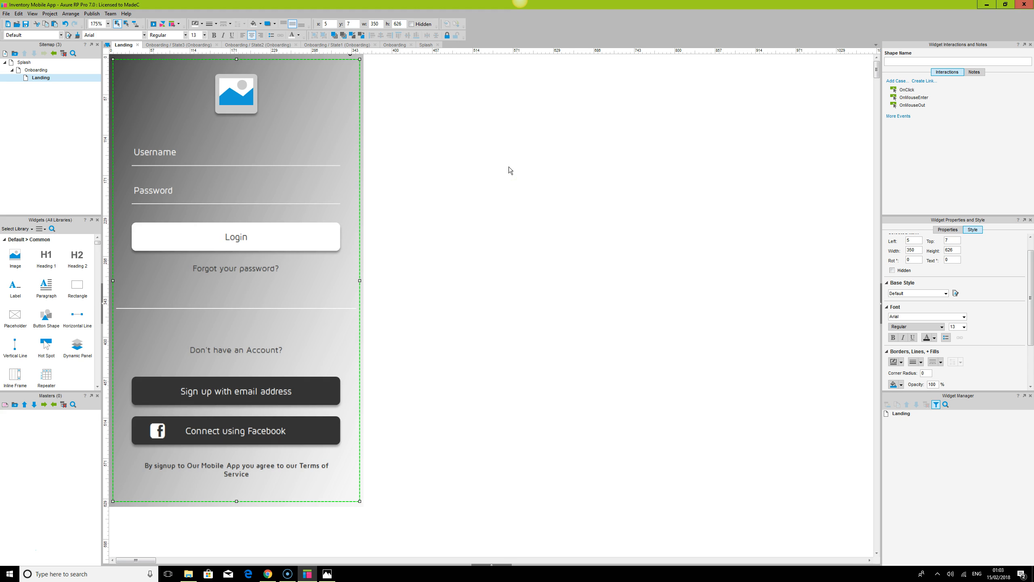
Convert the covering rectangle into a dynamic panel
click(471, 190)
click(349, 82)
right_click(349, 82)
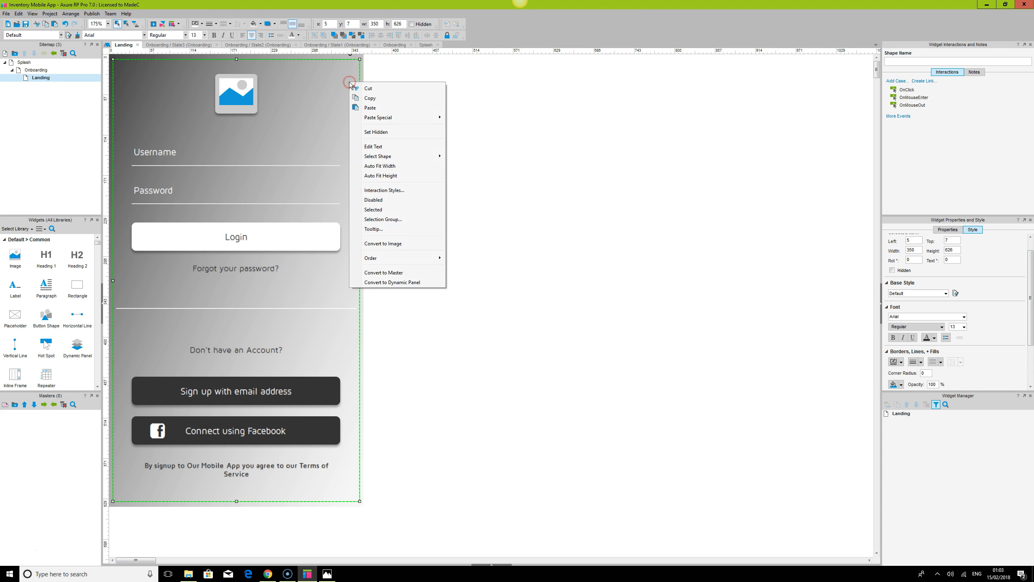
click(399, 282)
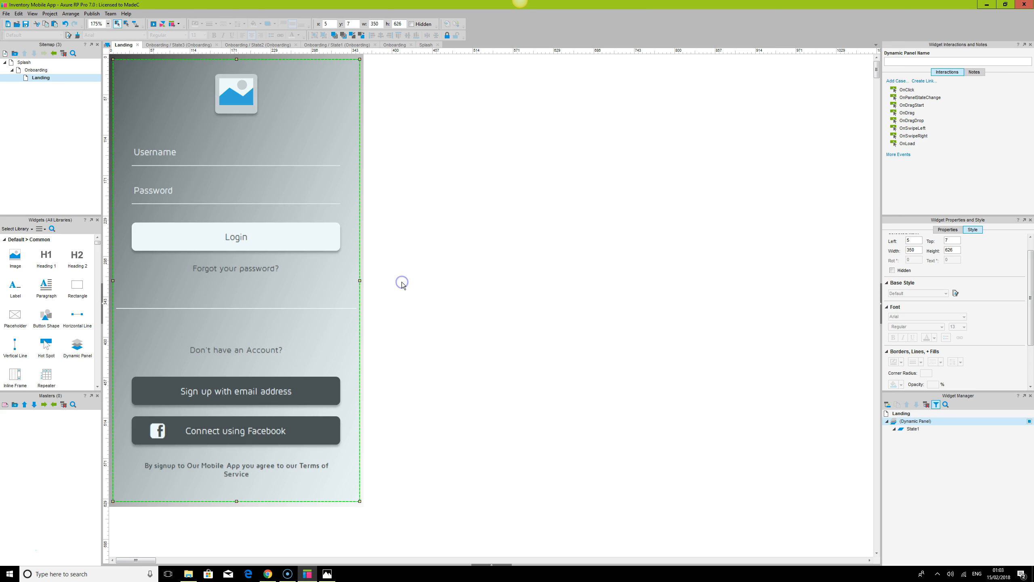
Rename the dynamic panel to Login and Sign Up Process
double_click(916, 421)
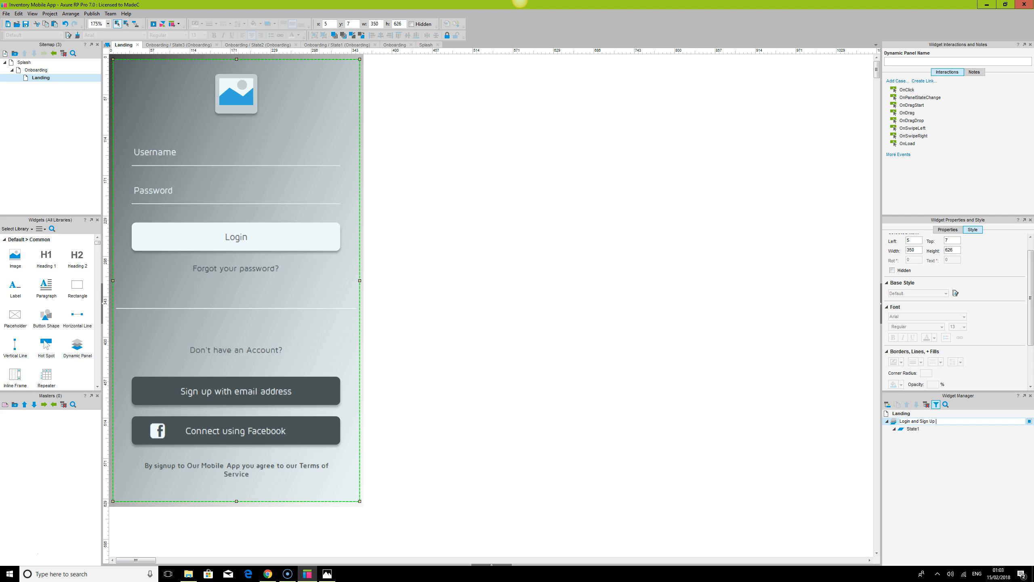
click(740, 383)
Open the panel's state manager and add two more states
double_click(924, 421)
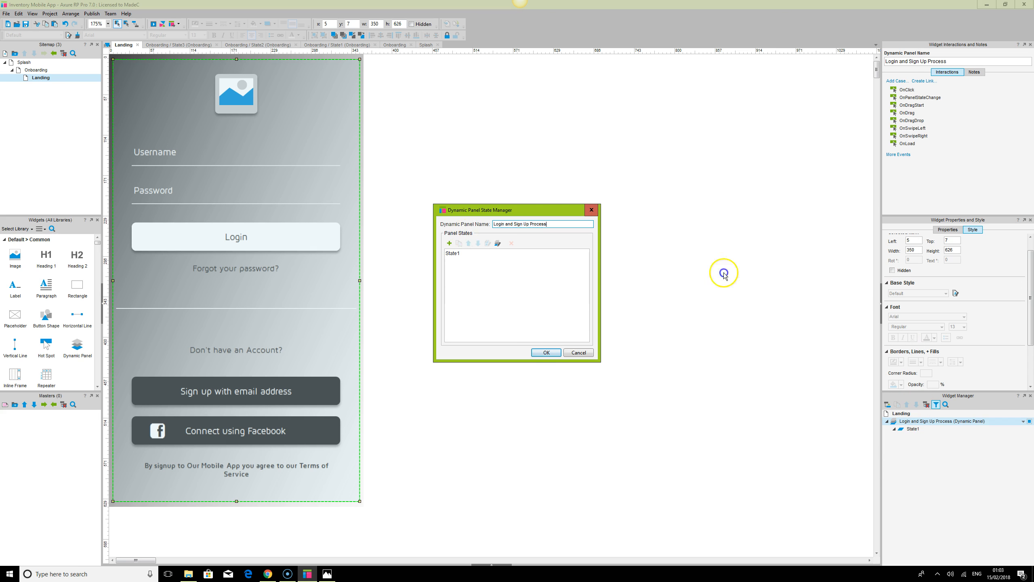
click(450, 244)
click(451, 244)
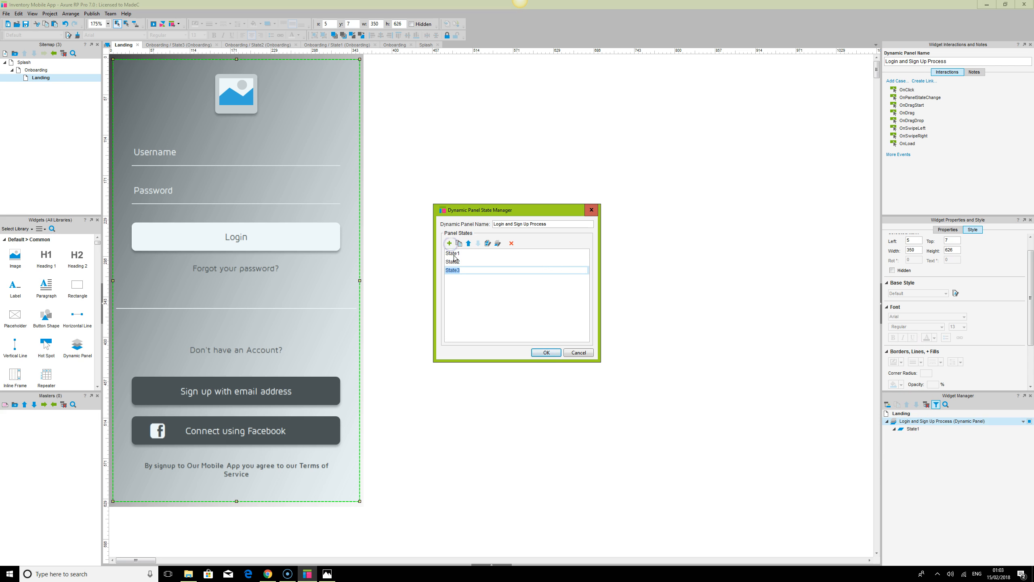
Name the three panel states Login, Sign Up and Forgot Password and confirm
click(453, 253)
click(456, 254)
text(Login)
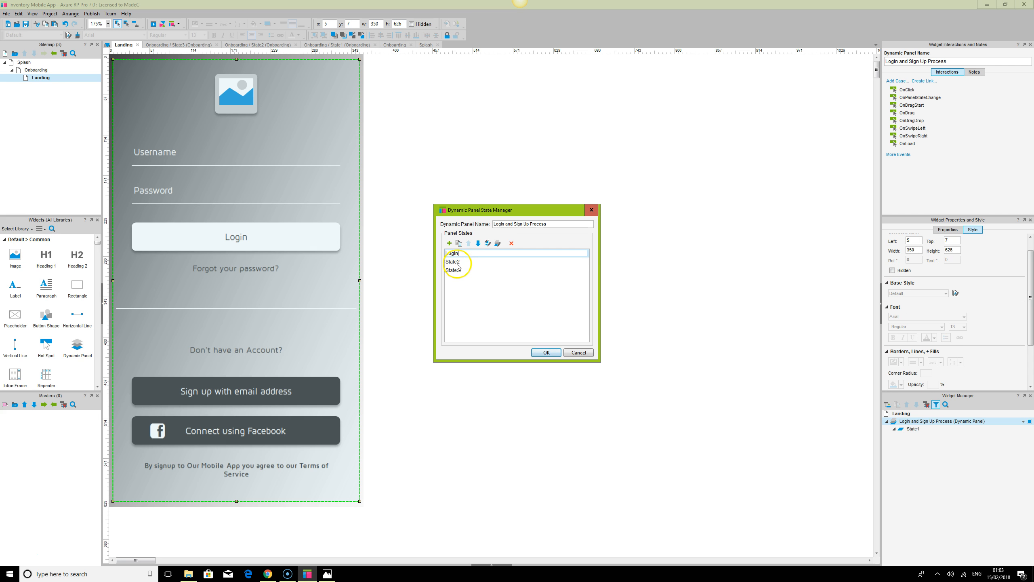
click(456, 262)
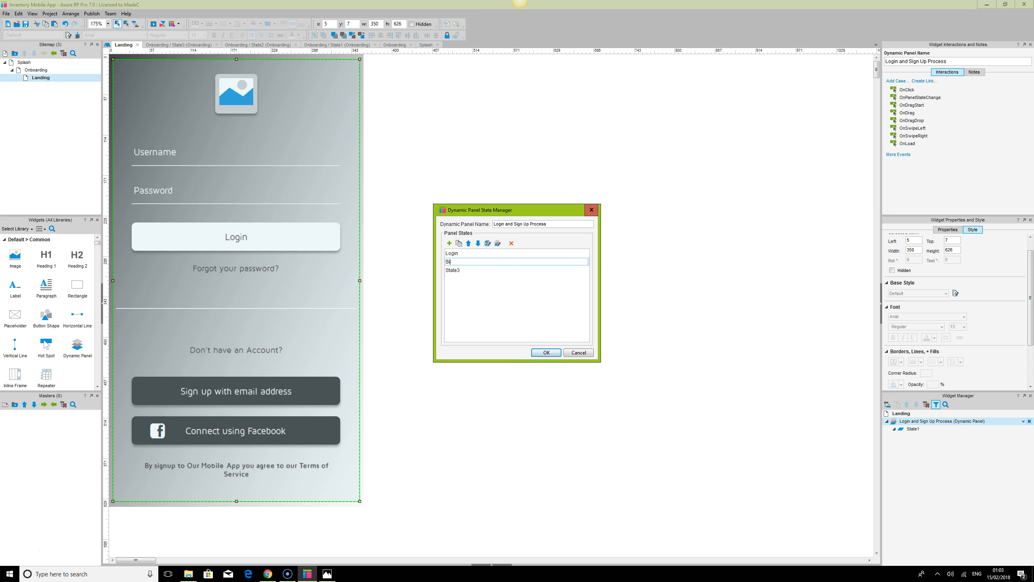
click(454, 271)
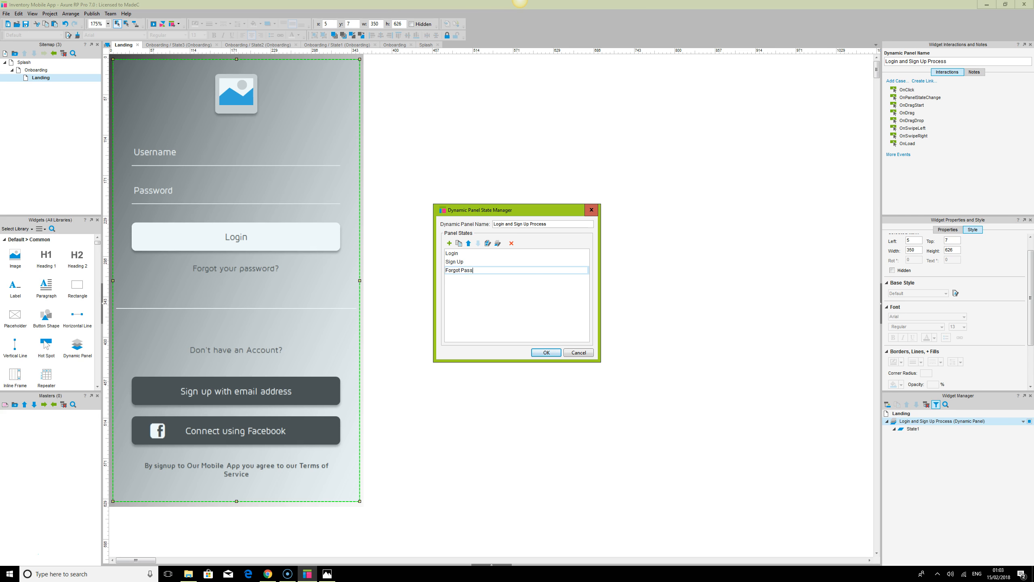
click(547, 352)
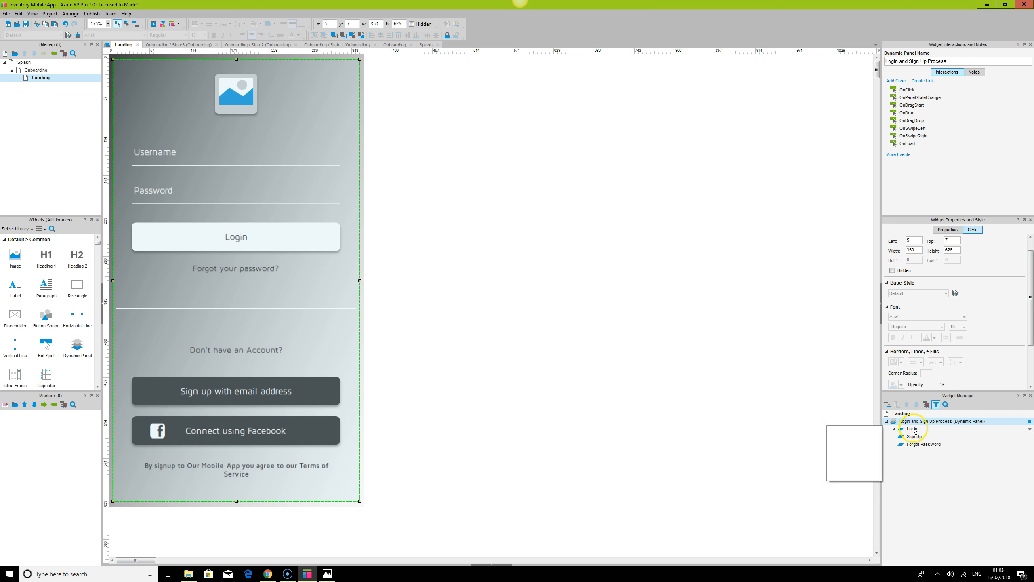
Move the dynamic panel beside the landing design to x 450 on the Landing page
double_click(908, 430)
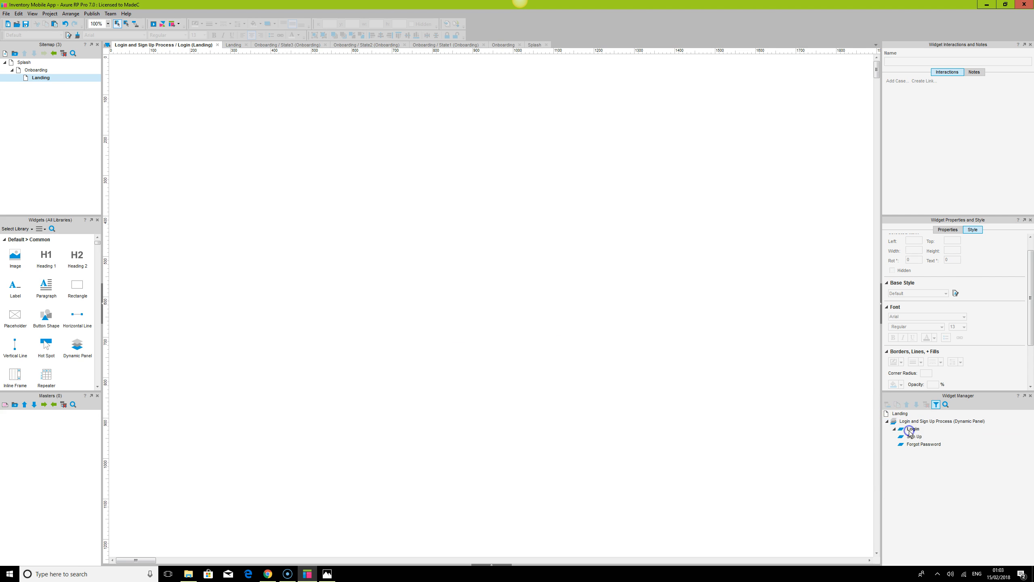
double_click(36, 79)
drag(279, 104, 594, 104)
click(729, 182)
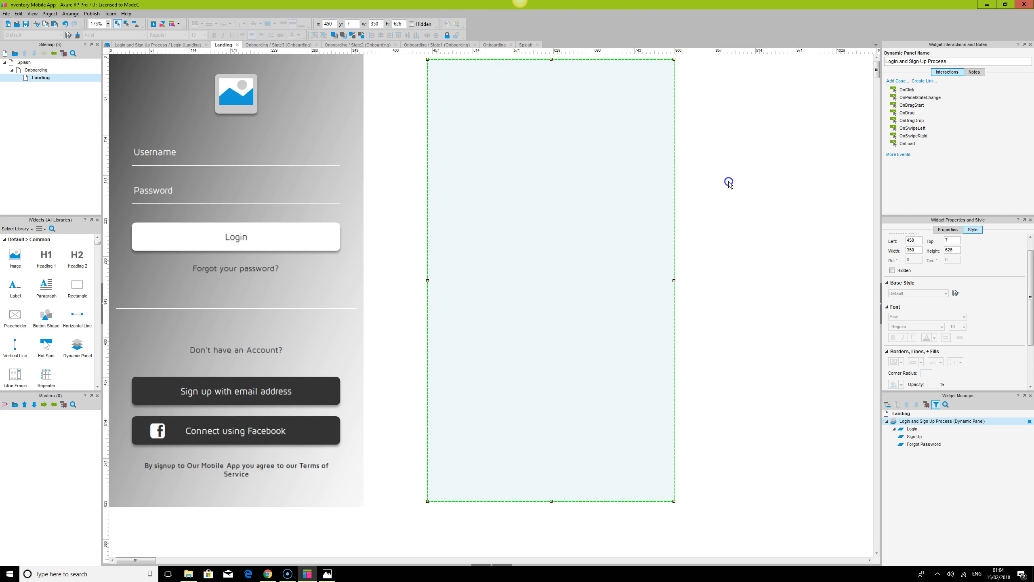
Cut the login screen widgets from the Landing page and open the dynamic panel's Login state for editing
click(236, 97)
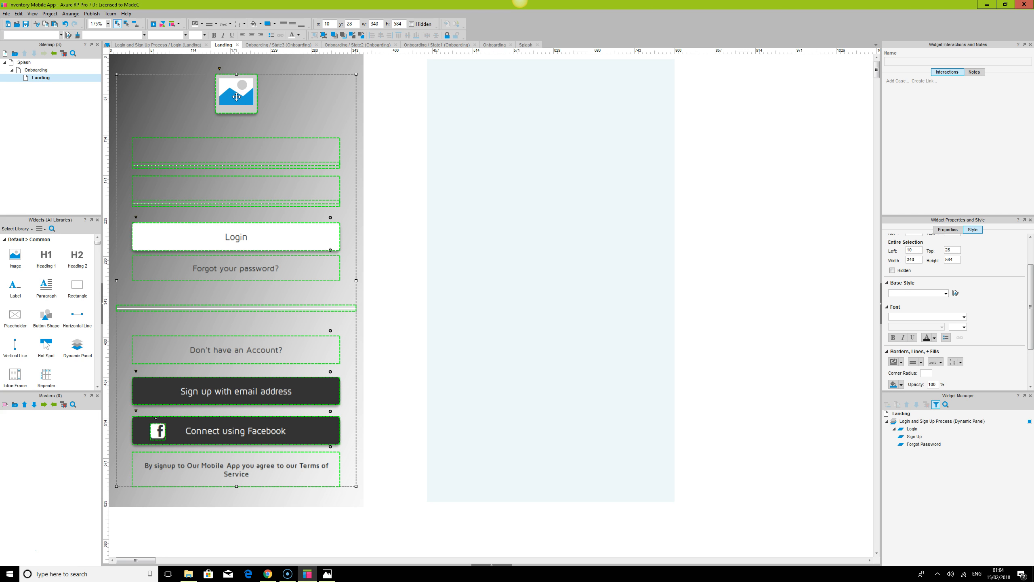
key(ctrl+x)
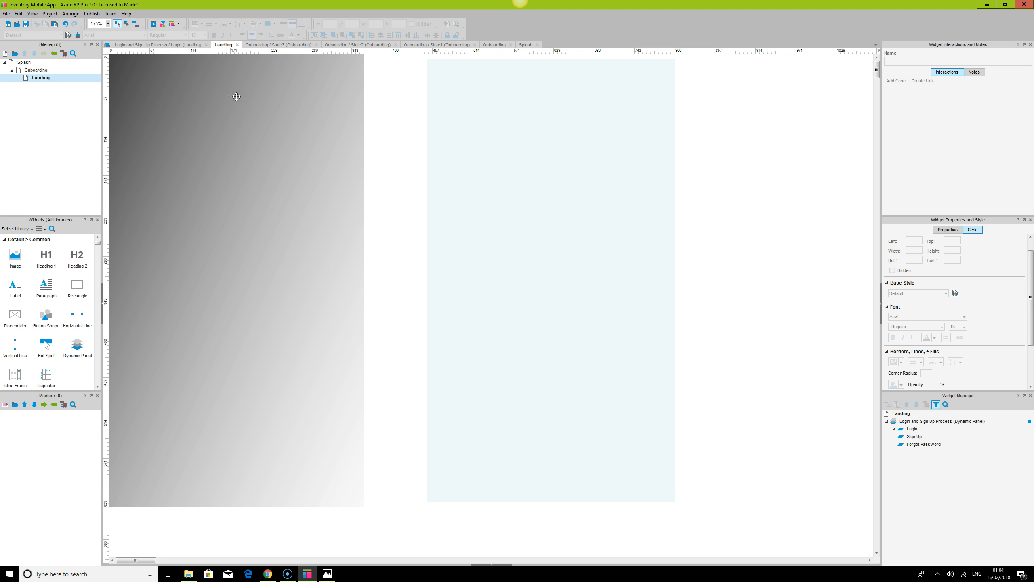
click(485, 123)
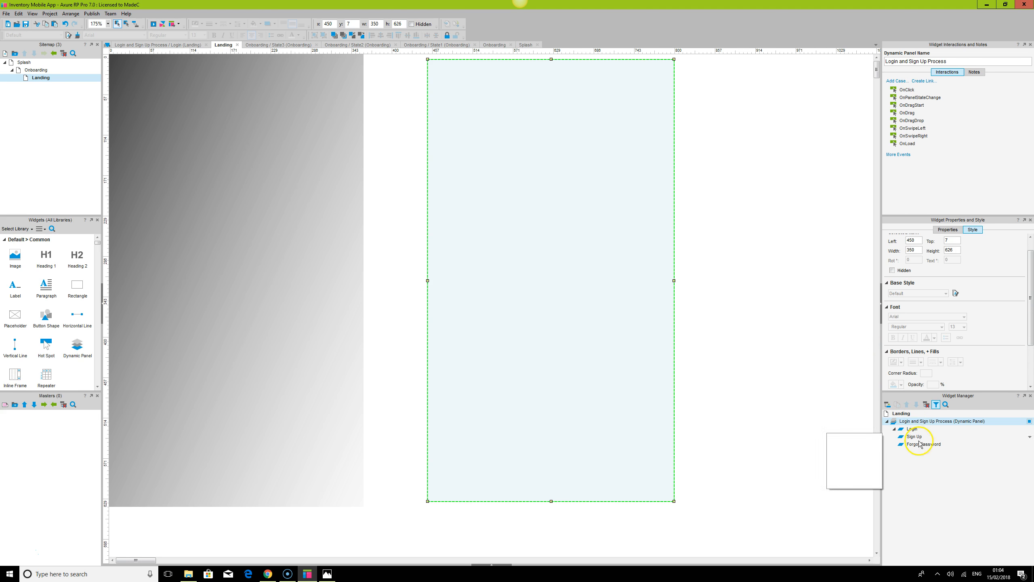
double_click(912, 429)
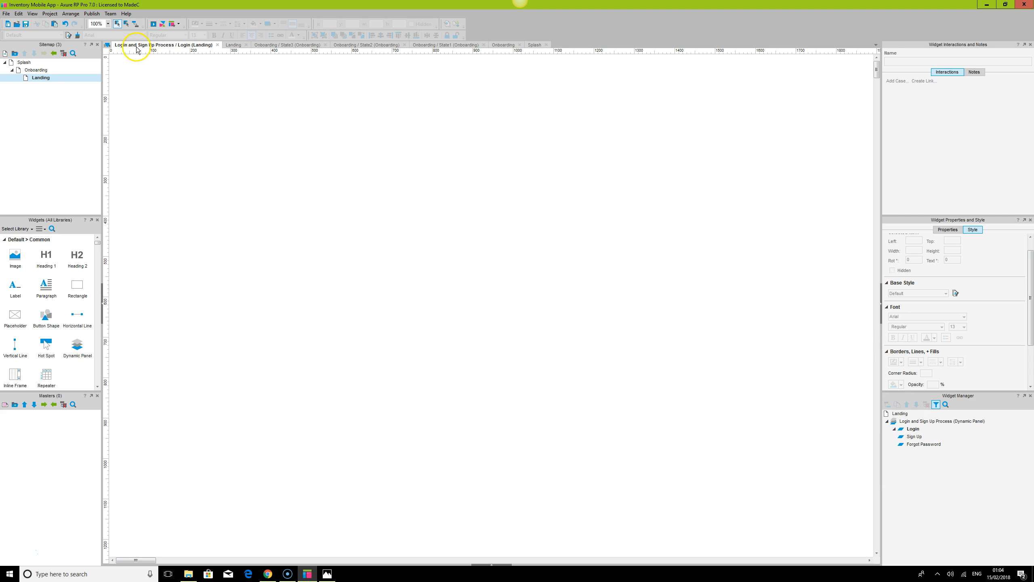
Zoom the Login state to 175% and set the state's background colour to grey
click(492, 566)
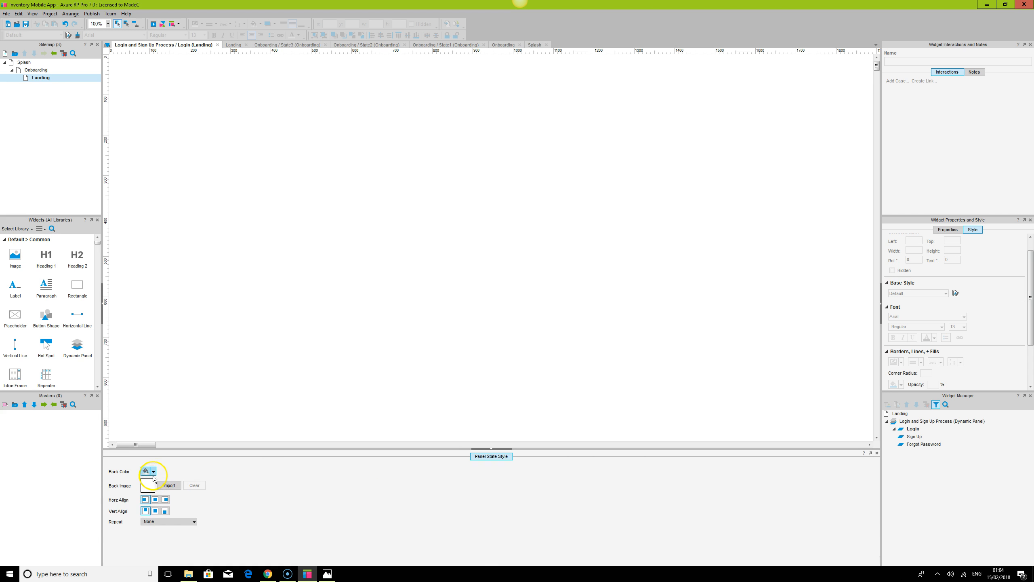
click(158, 108)
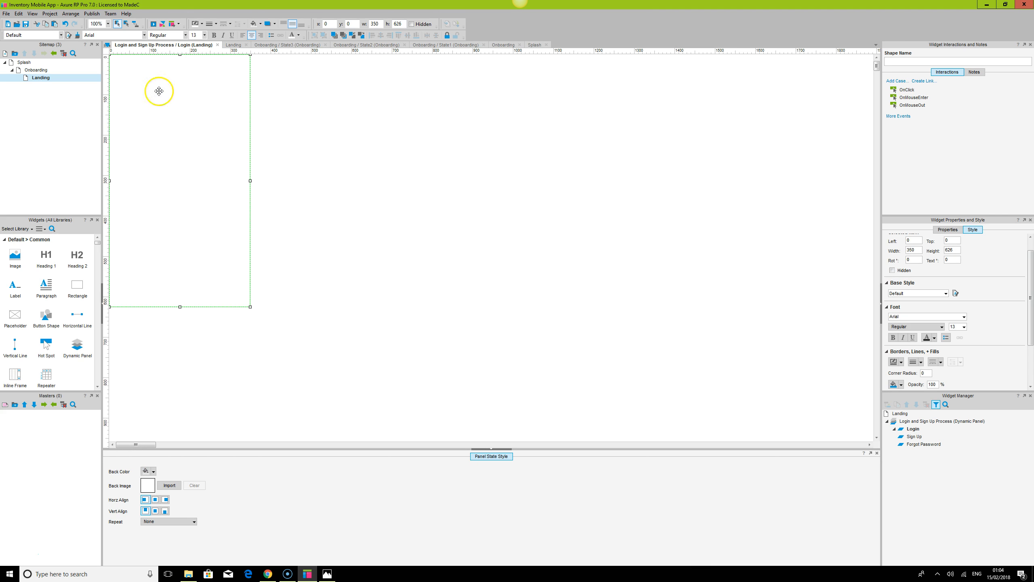
click(484, 449)
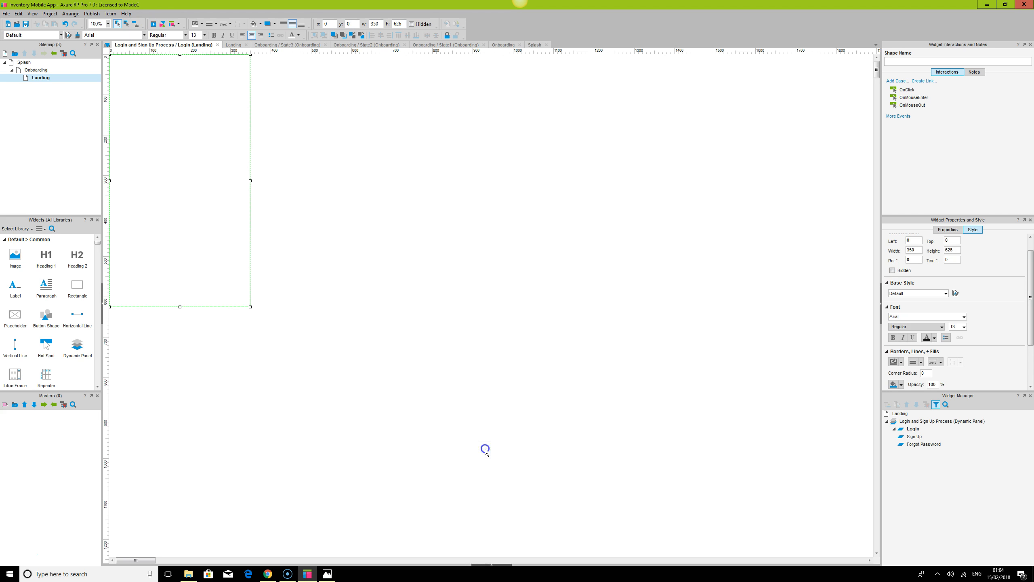
click(97, 25)
text(175)
key(Return)
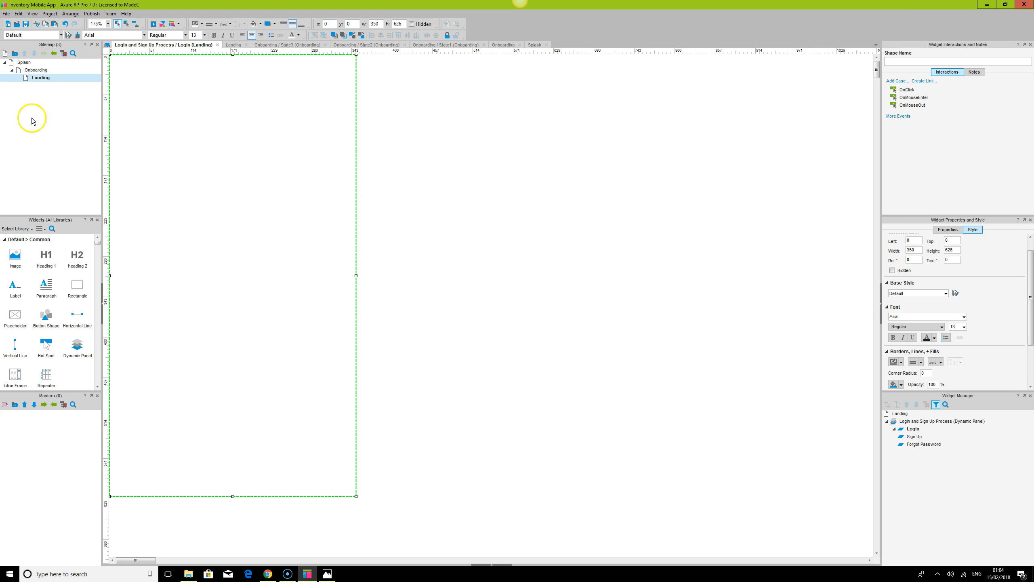
click(495, 566)
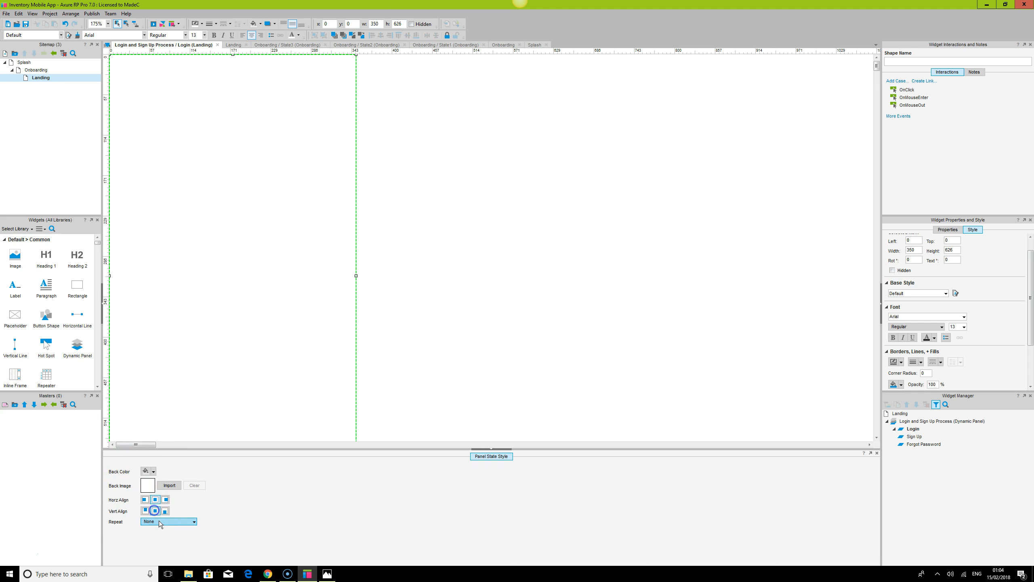
click(146, 472)
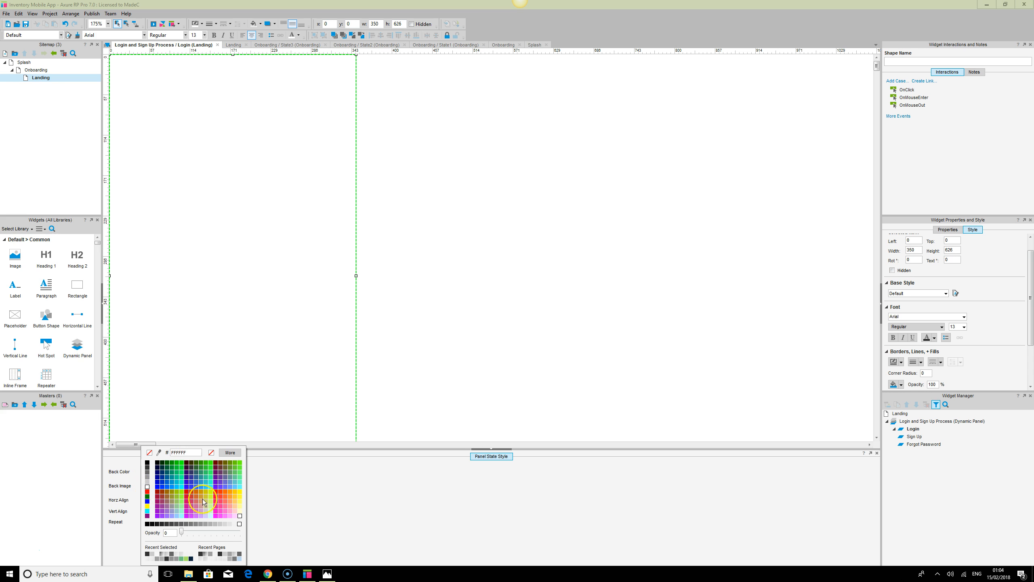
click(147, 485)
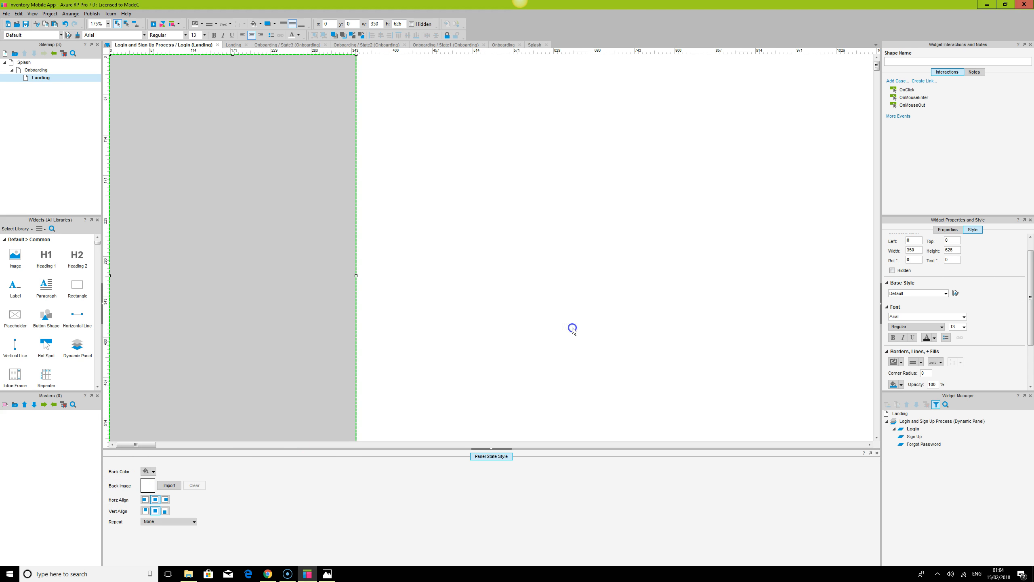
Select all widgets in the Login state and align them to the centre and middle
click(572, 329)
key(ctrl+a)
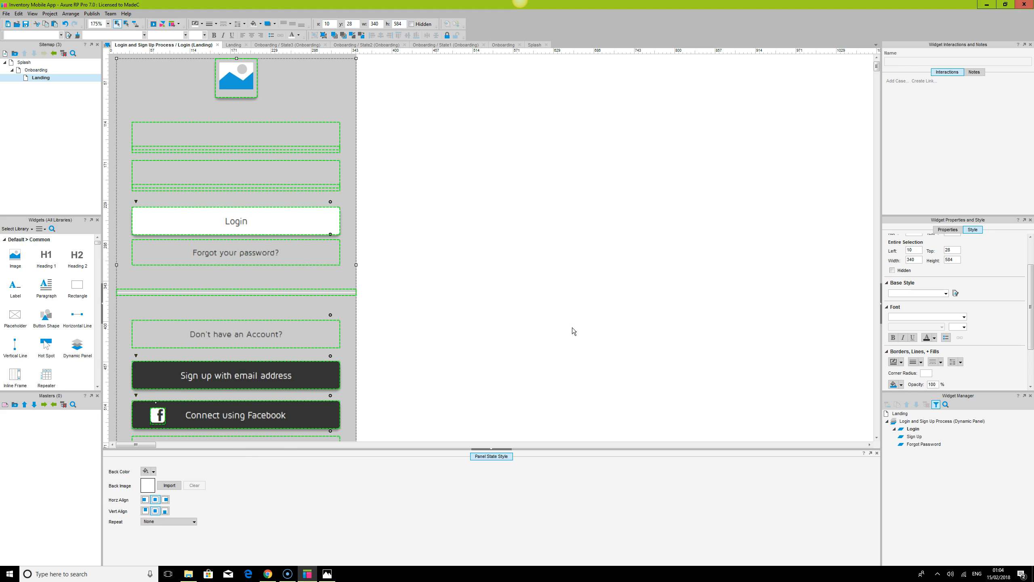
click(112, 75)
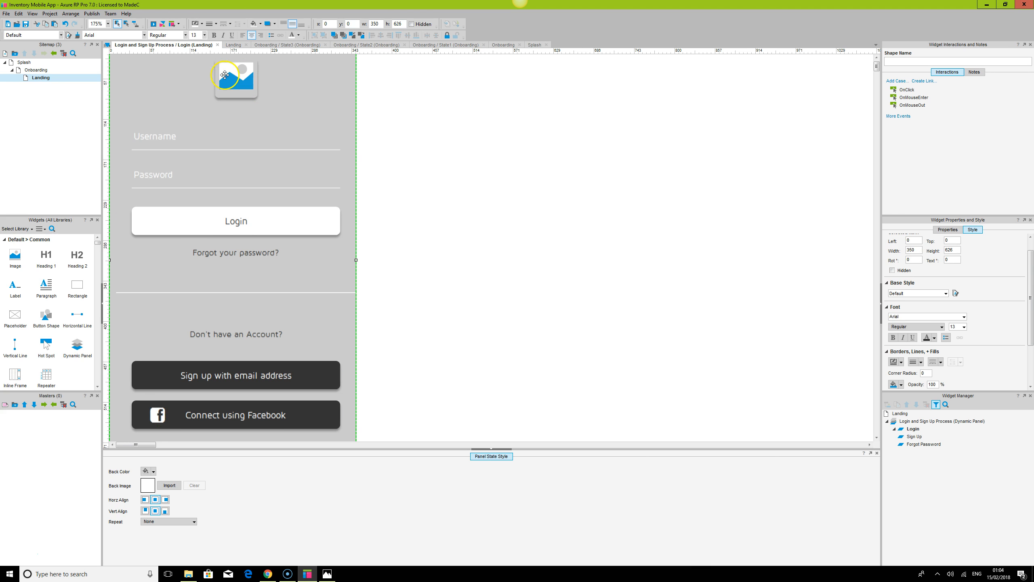
key(ctrl+a)
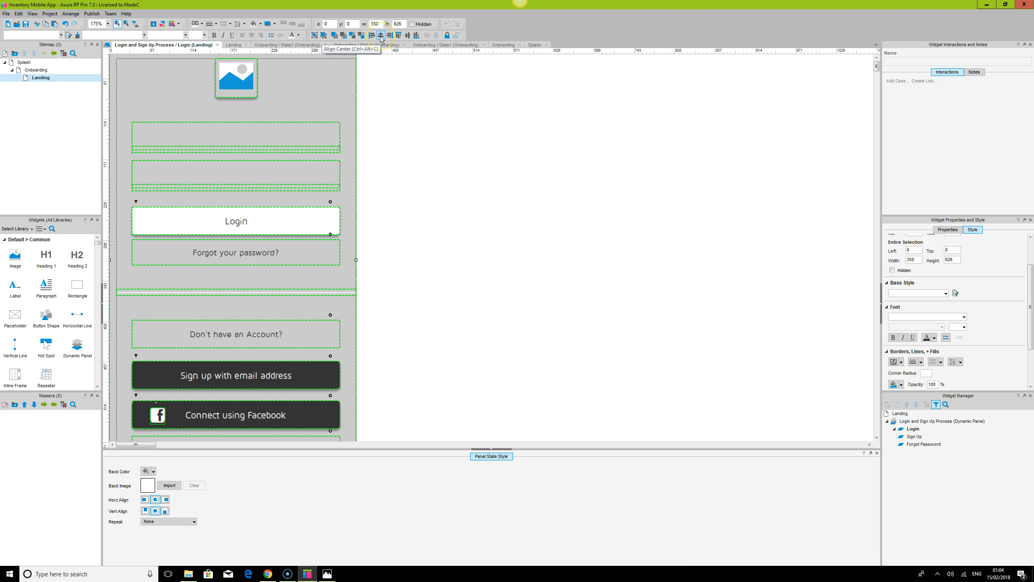
click(381, 36)
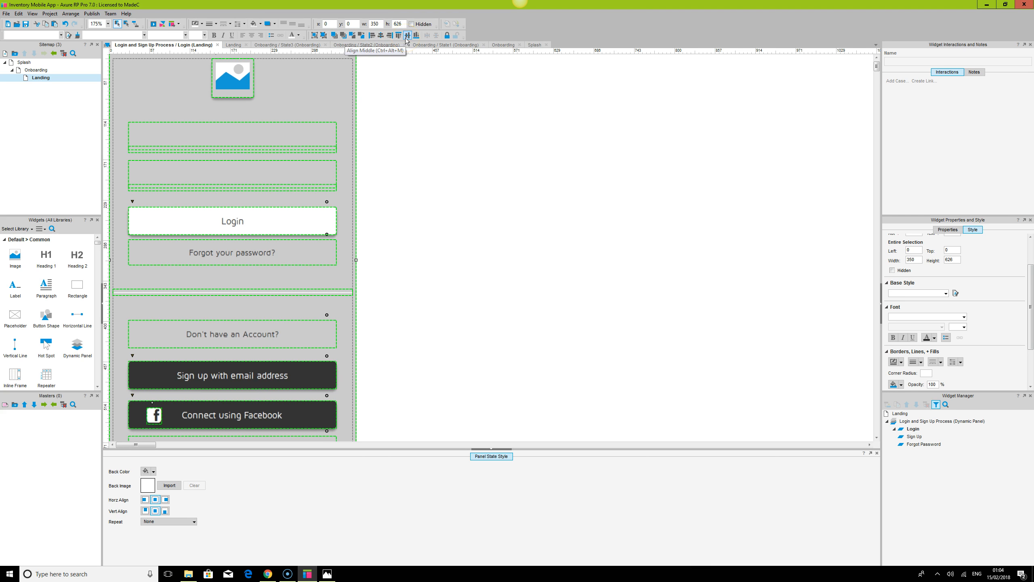
click(406, 36)
Remove the grey background colour from the Login state
scroll(505, 176, up, 1)
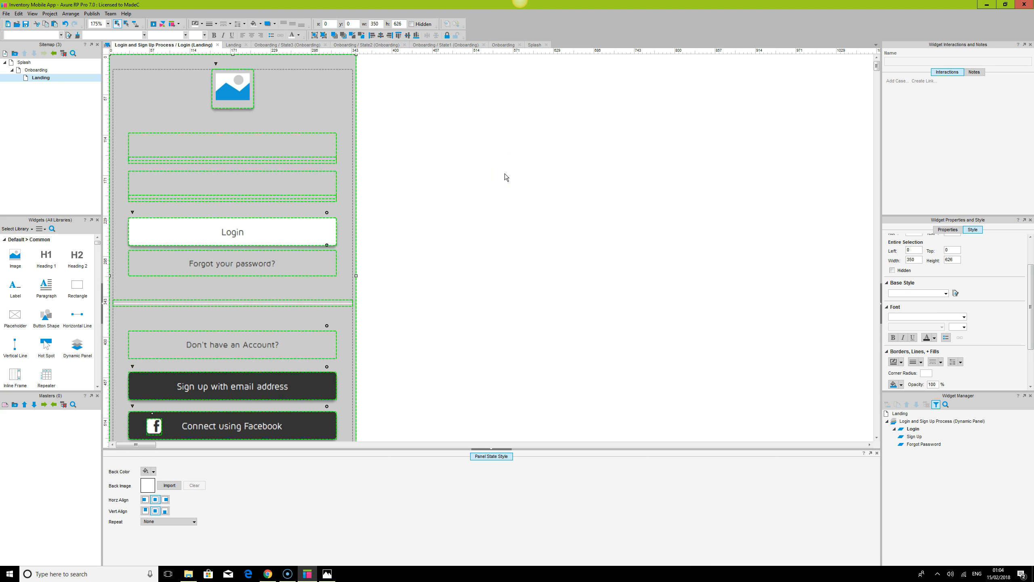
click(505, 176)
scroll(505, 176, down, 8)
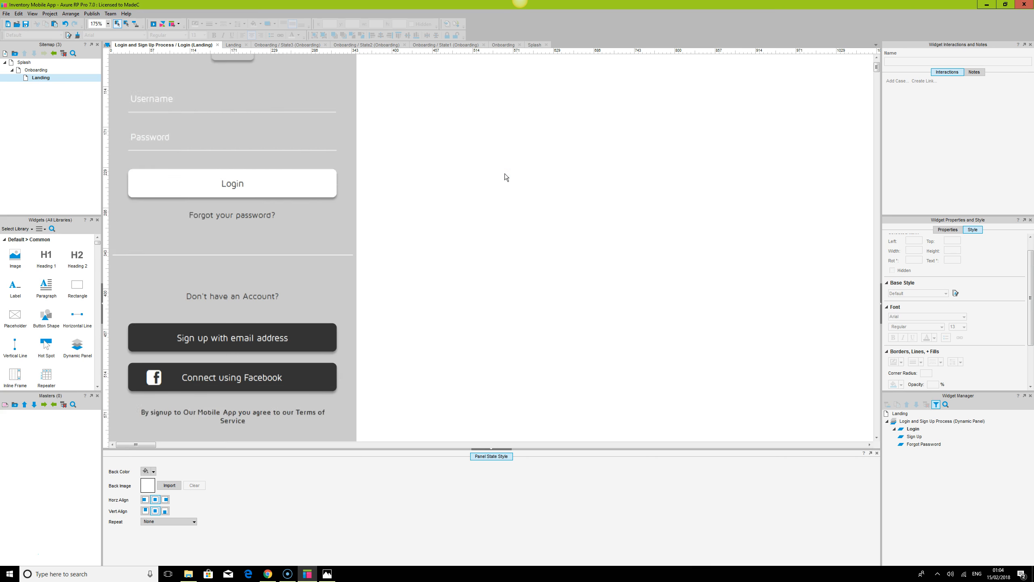
click(288, 259)
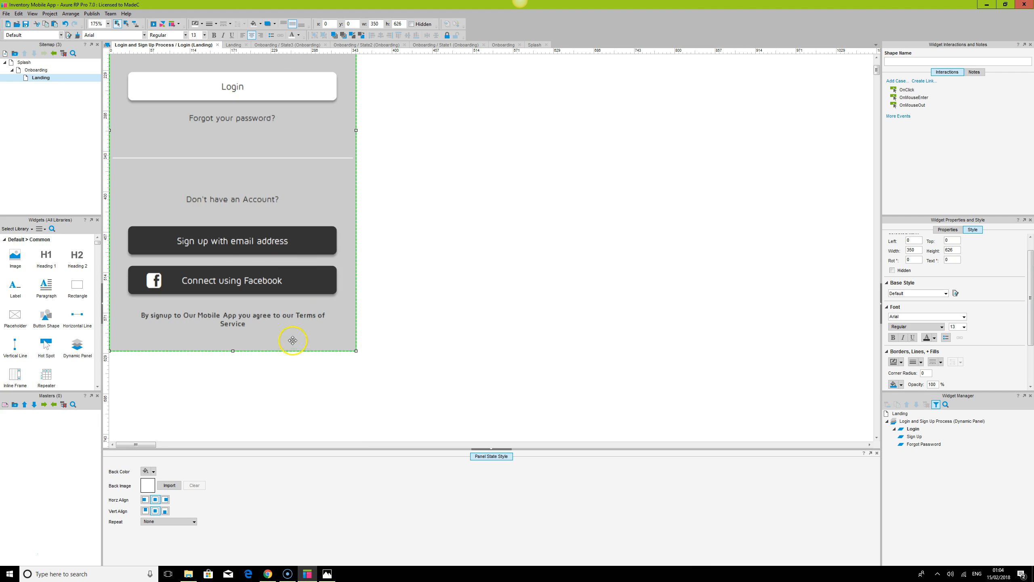
click(287, 316)
click(590, 345)
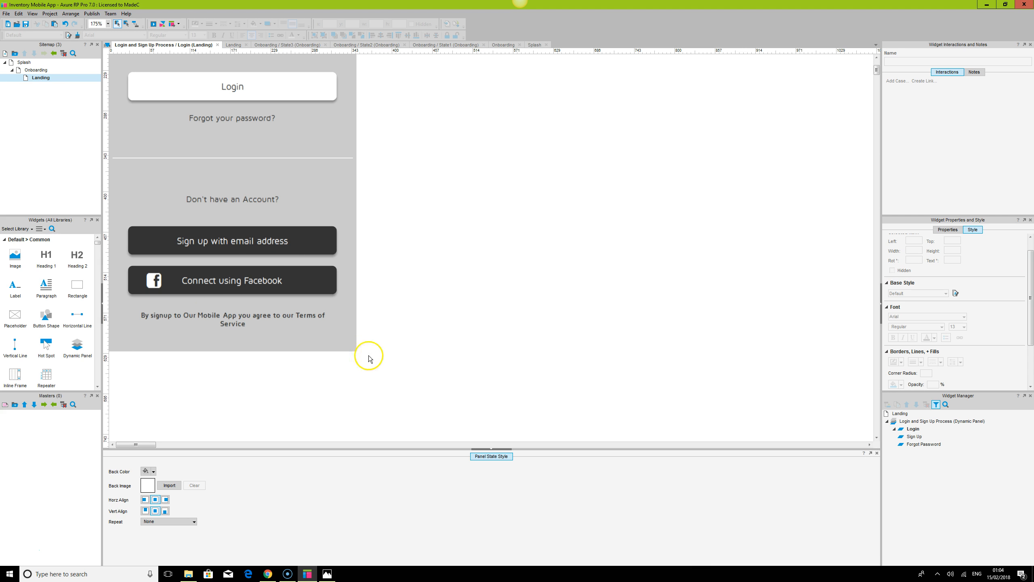
click(347, 343)
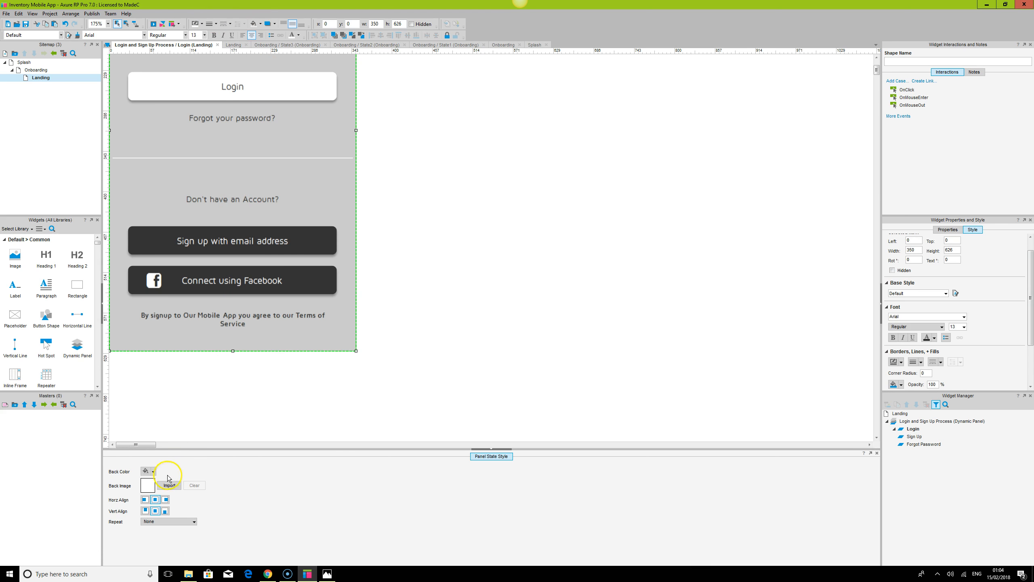
click(155, 471)
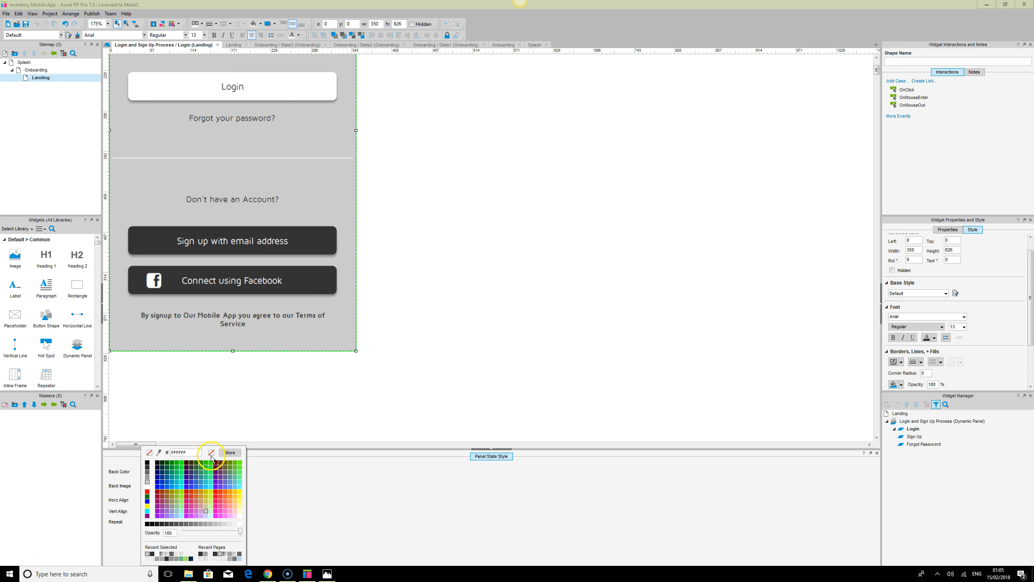
click(148, 487)
click(582, 241)
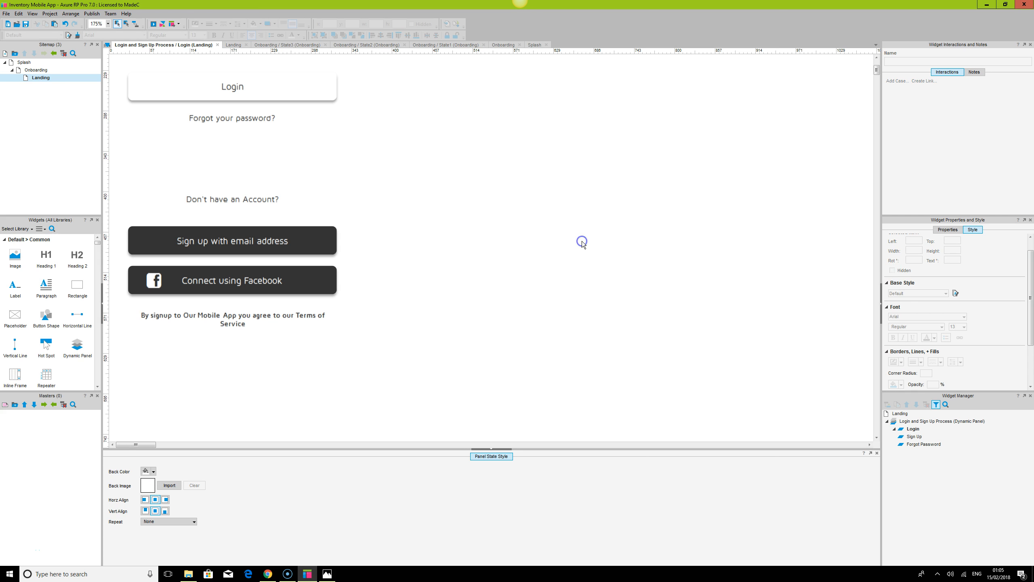
Return to the Landing page and position the dynamic panel at x 0 and y 0
scroll(581, 243, up, 5)
scroll(581, 243, up, 1)
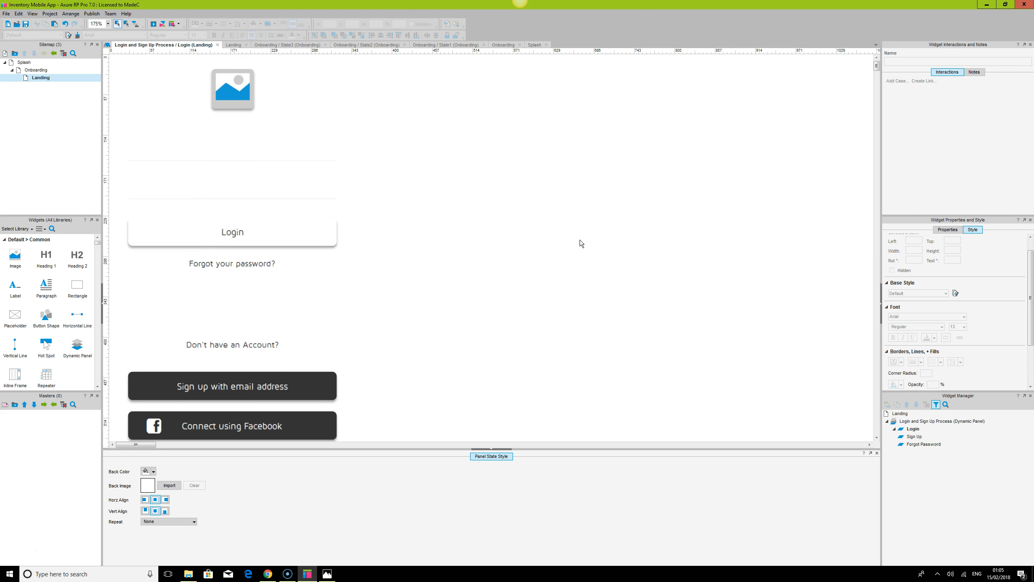
double_click(41, 78)
click(703, 178)
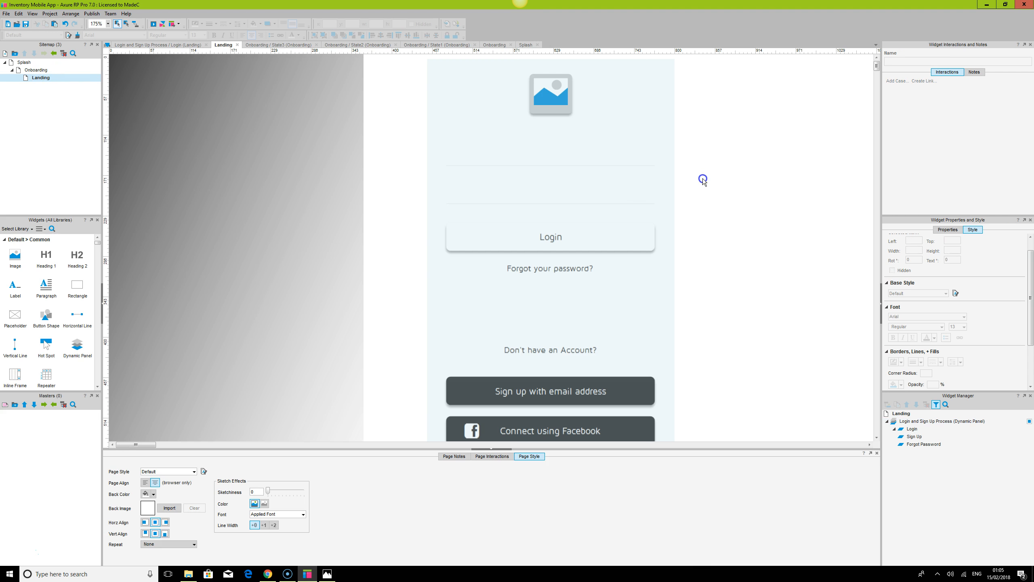
click(603, 171)
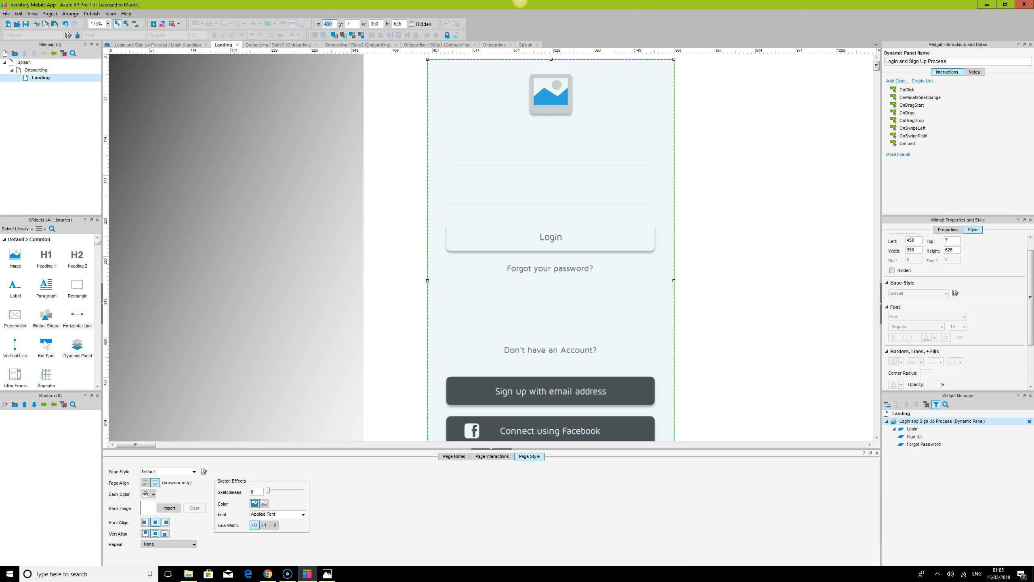
text(0)
key(Tab)
text(0)
key(Return)
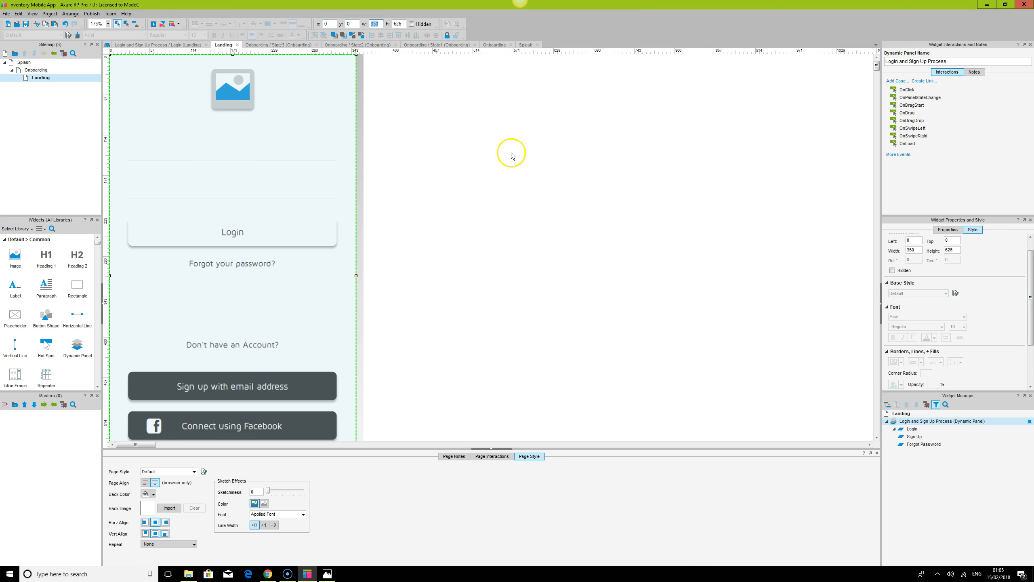
Select the Landing page's widgets and align them to the centre and middle
click(518, 155)
click(318, 118)
click(379, 36)
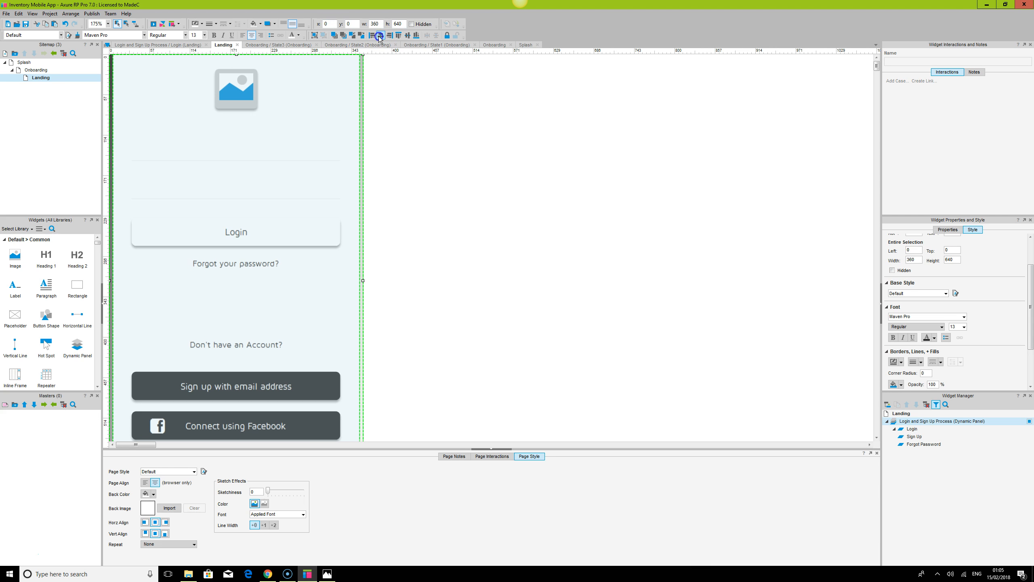
click(408, 36)
click(437, 145)
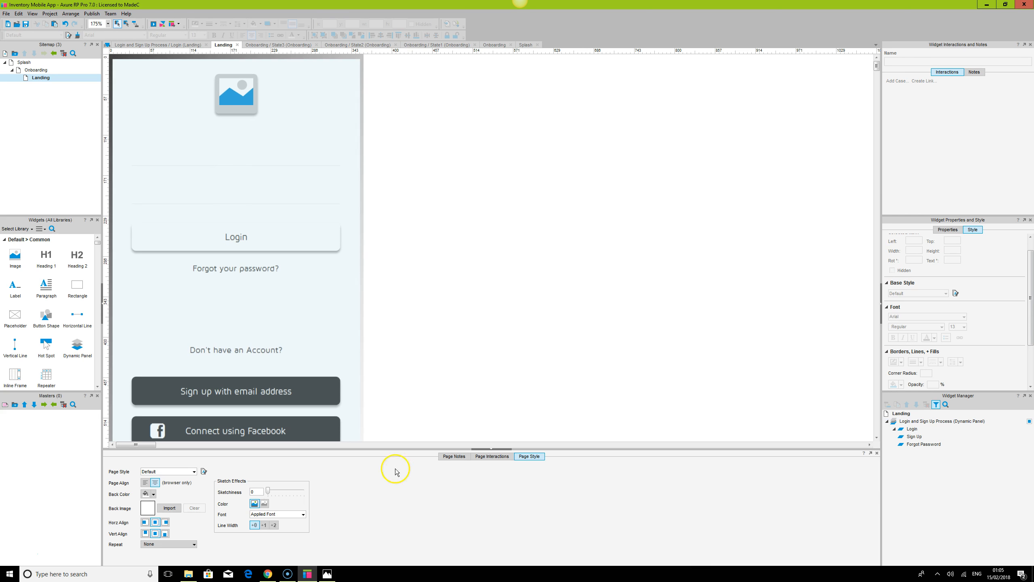
Switch to the browser and refresh the prototype preview of the Landing page, then return to the prototyping app
click(267, 574)
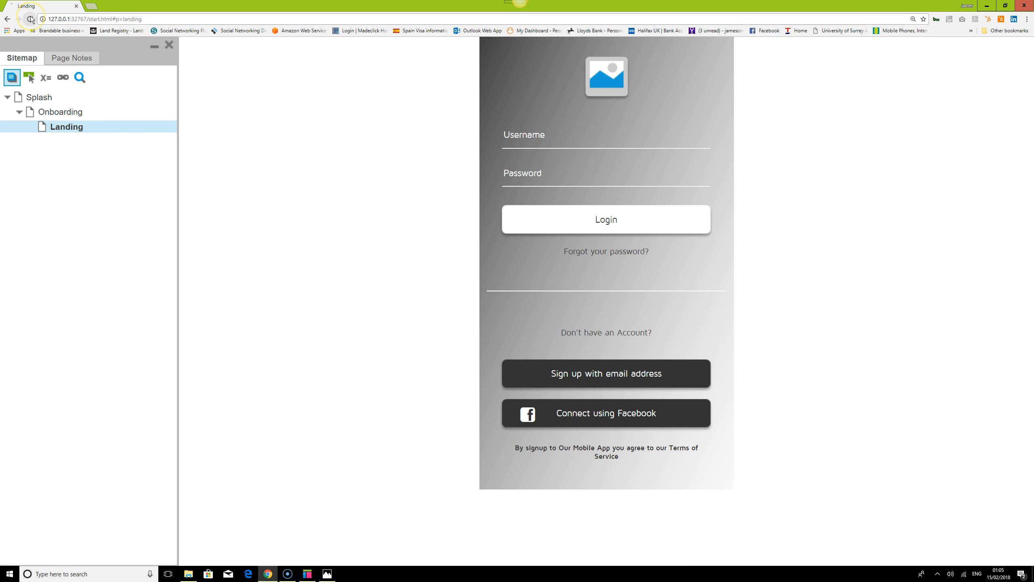
click(31, 19)
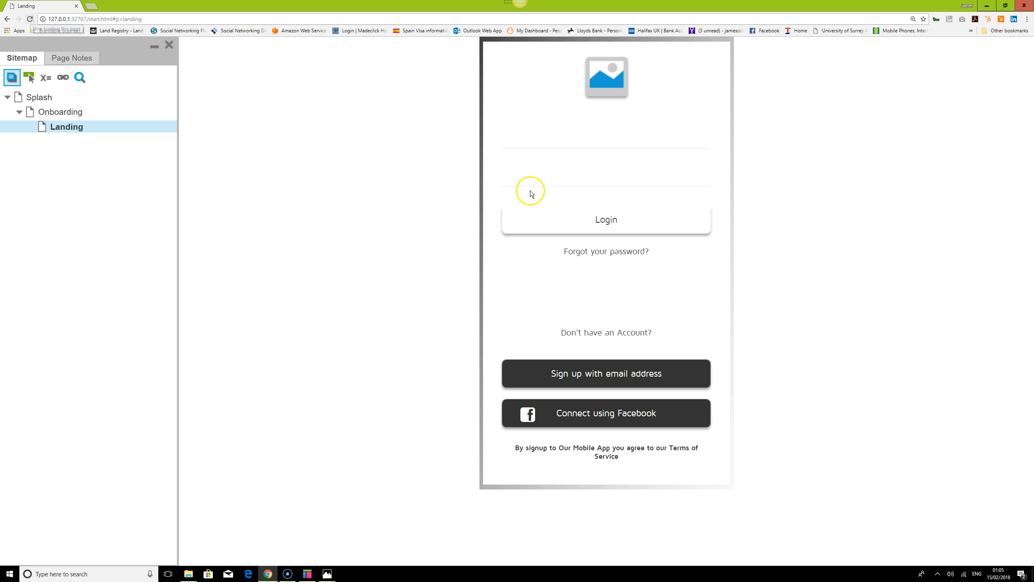
click(307, 575)
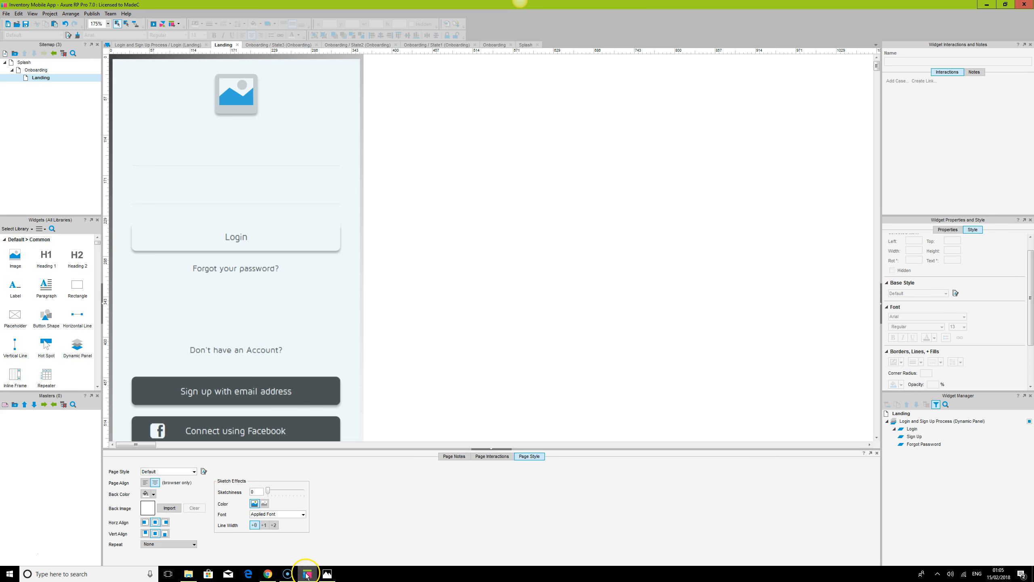
Open the Login state again and set its background colour to no fill
double_click(913, 429)
click(320, 88)
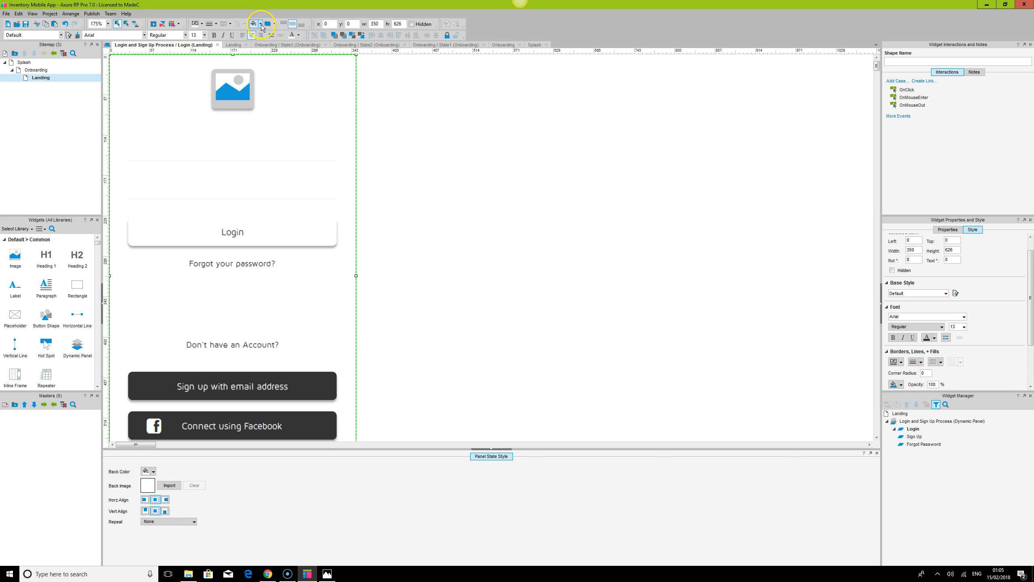
click(149, 471)
click(211, 452)
click(256, 24)
click(580, 254)
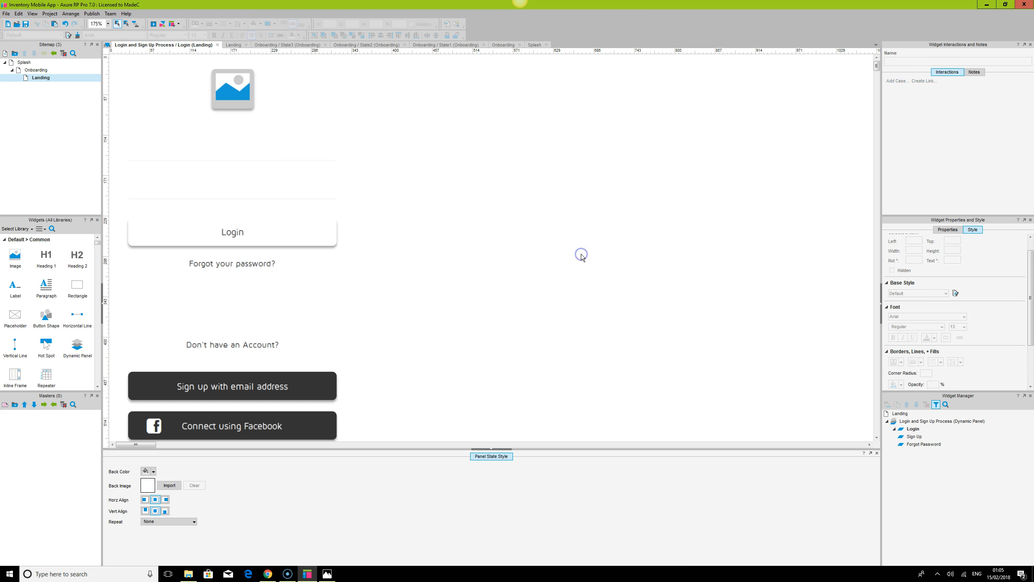
Switch to the browser and refresh the prototype preview
click(268, 574)
click(31, 19)
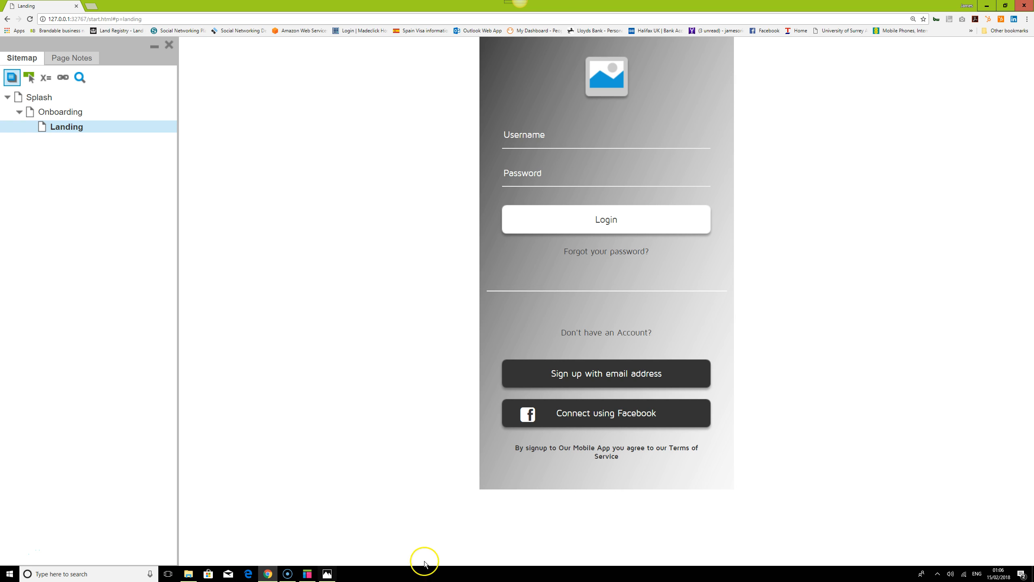
Return to the prototyping app and copy the Login state's widgets into the empty Sign Up state
click(308, 574)
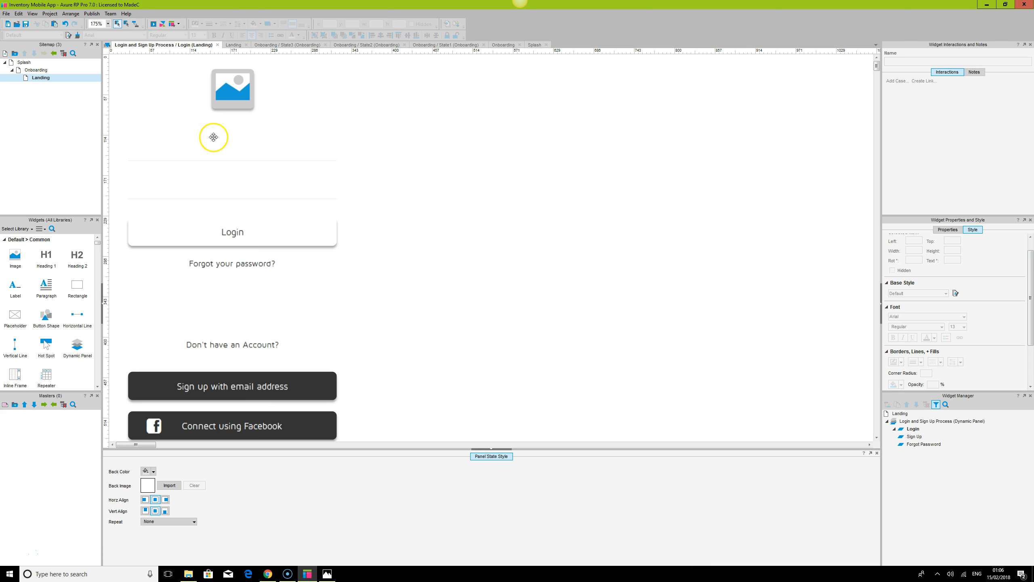
key(ctrl+a)
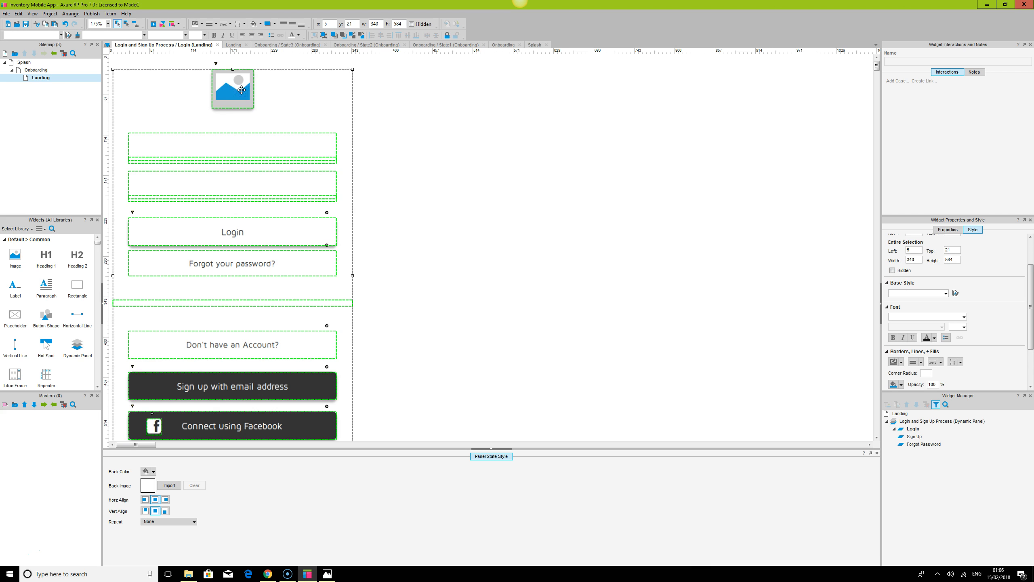
click(481, 175)
key(ctrl+a)
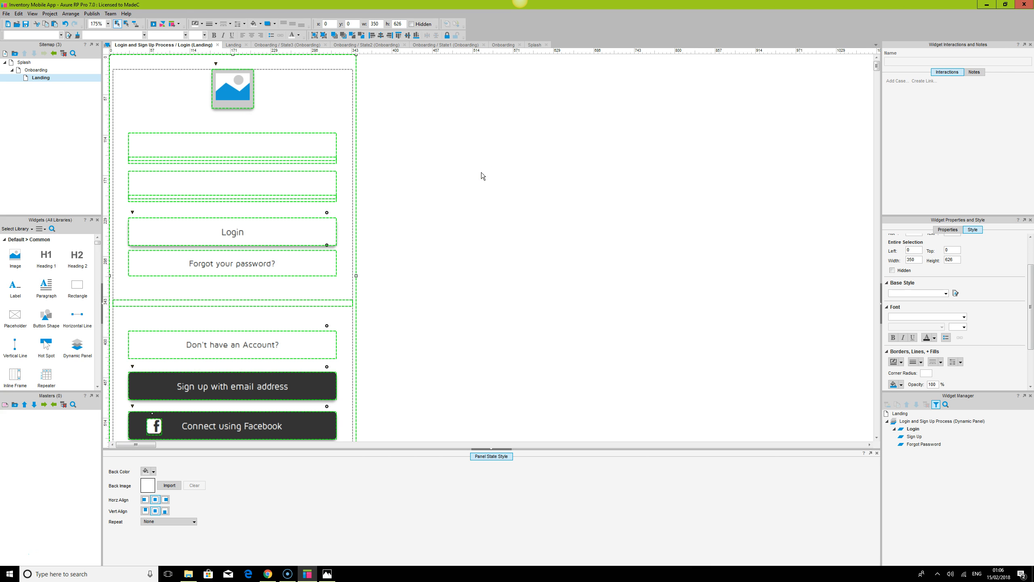
double_click(916, 438)
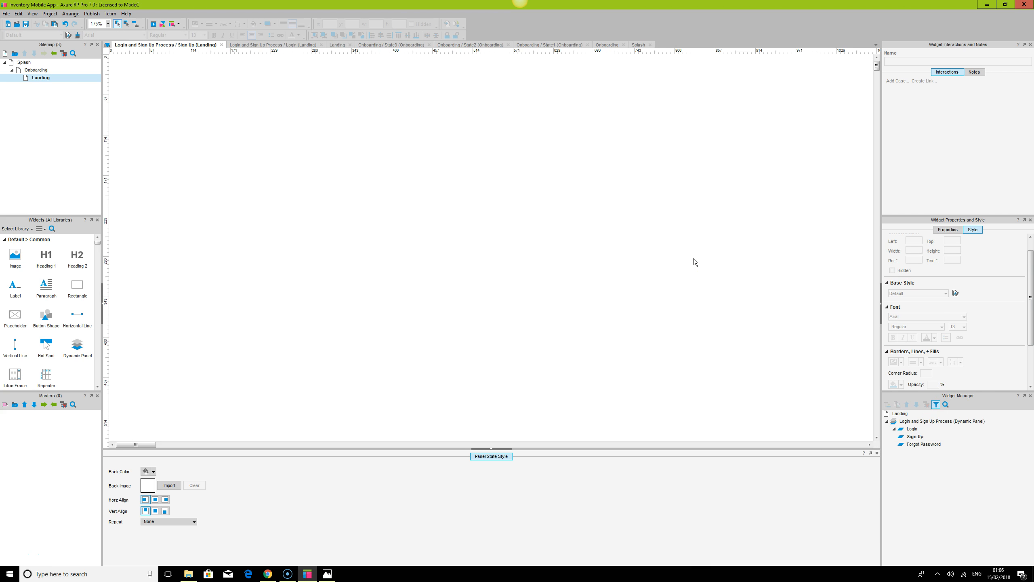
key(ctrl+a)
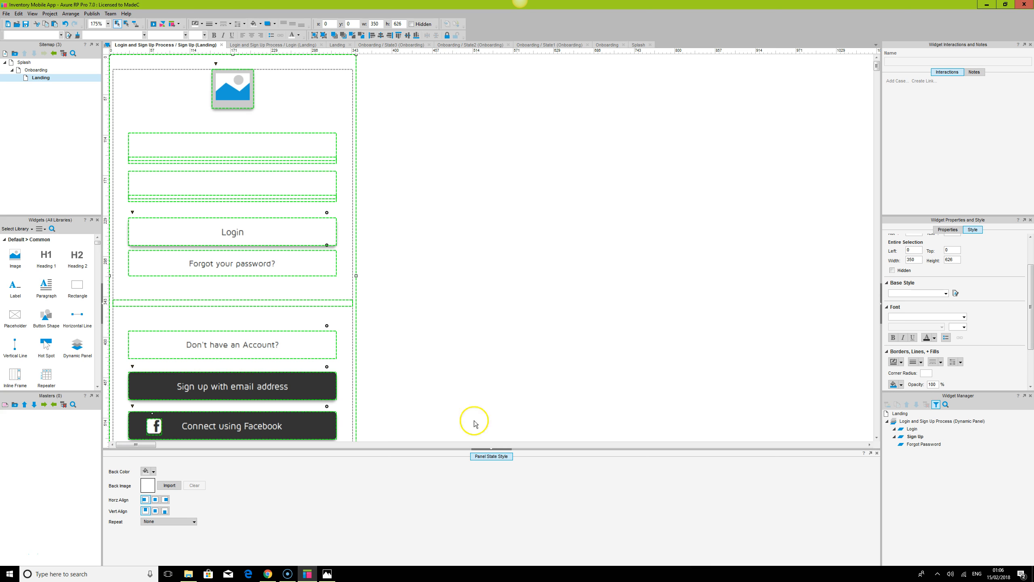
click(489, 449)
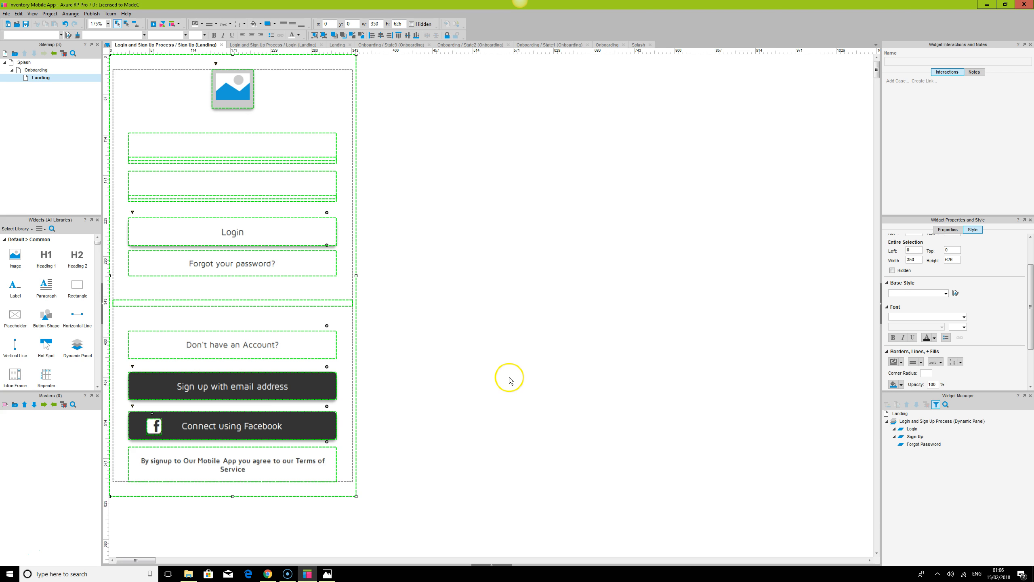
click(492, 564)
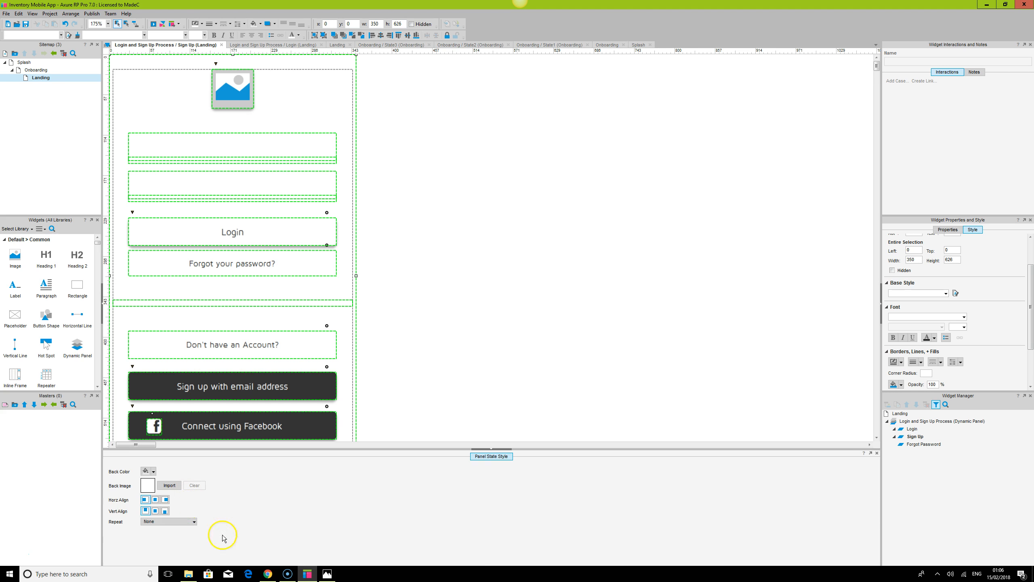
Set the Sign Up state's background colour to a grey swatch
click(154, 472)
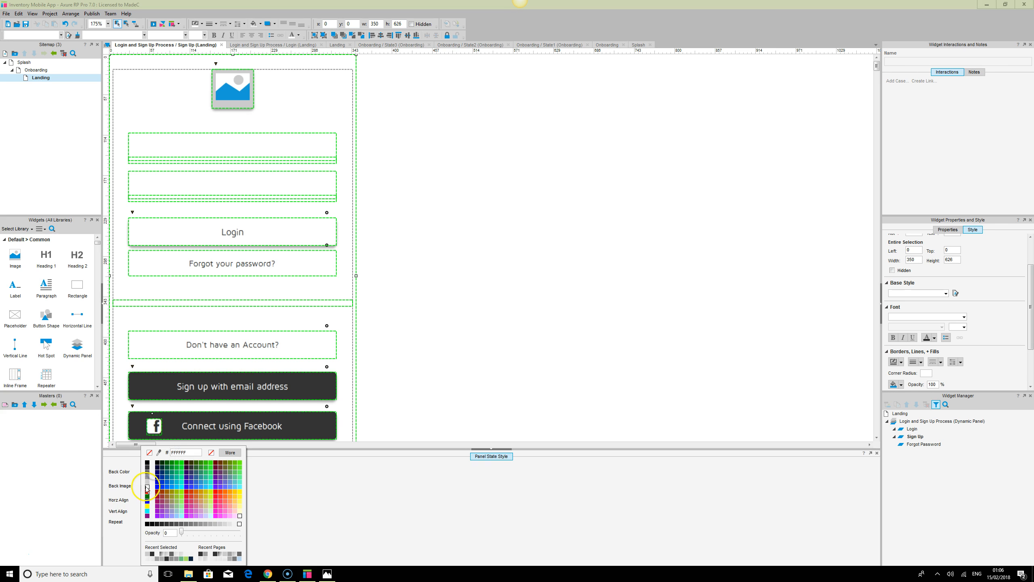
click(146, 484)
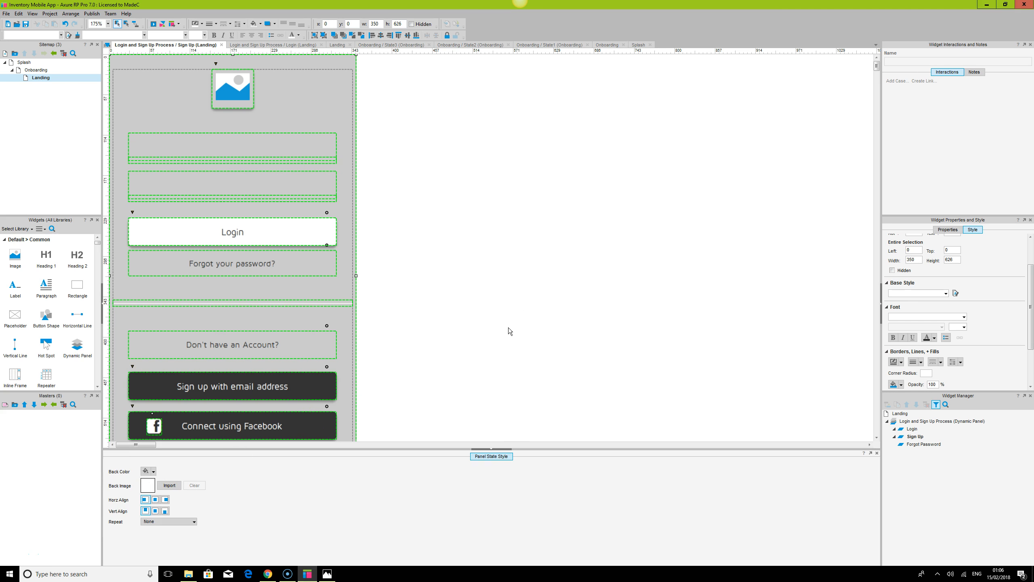
click(510, 331)
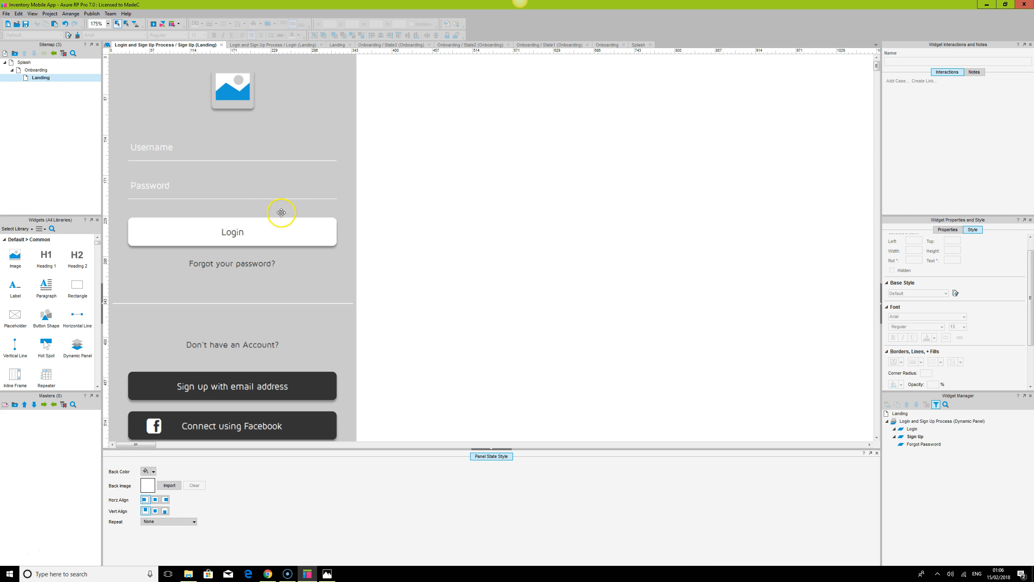
scroll(245, 340, down, 2)
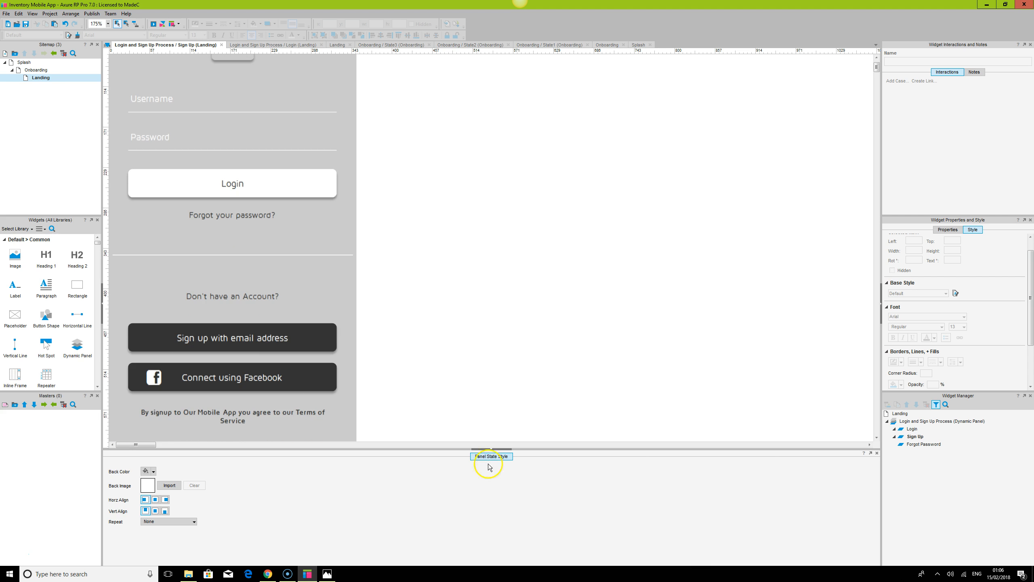
click(489, 444)
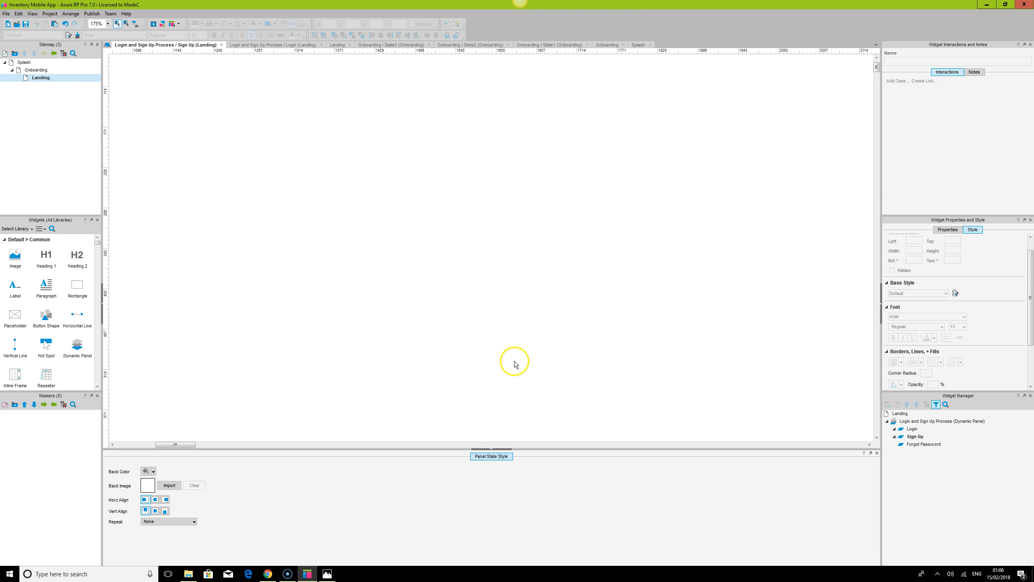
click(126, 445)
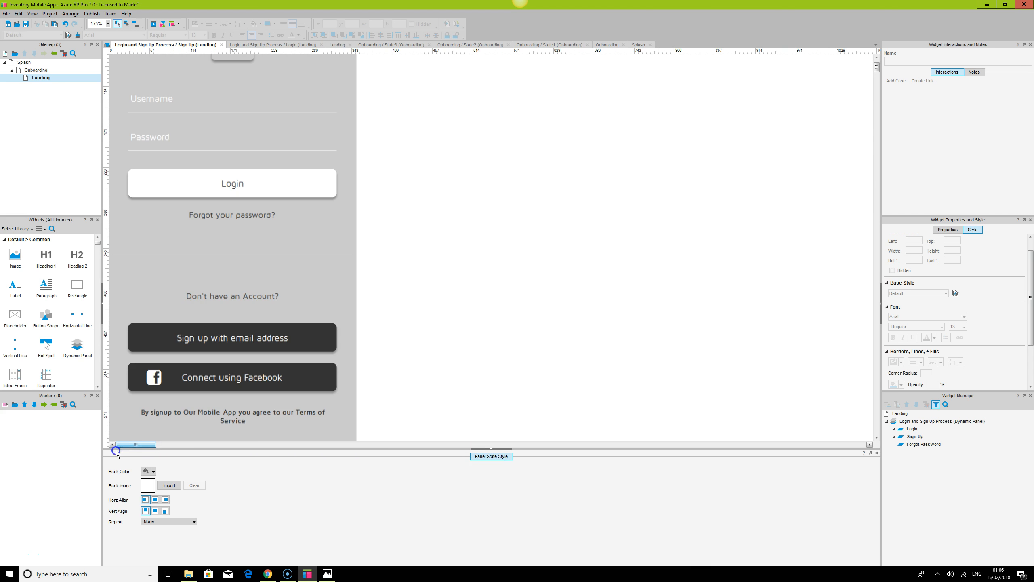
click(483, 448)
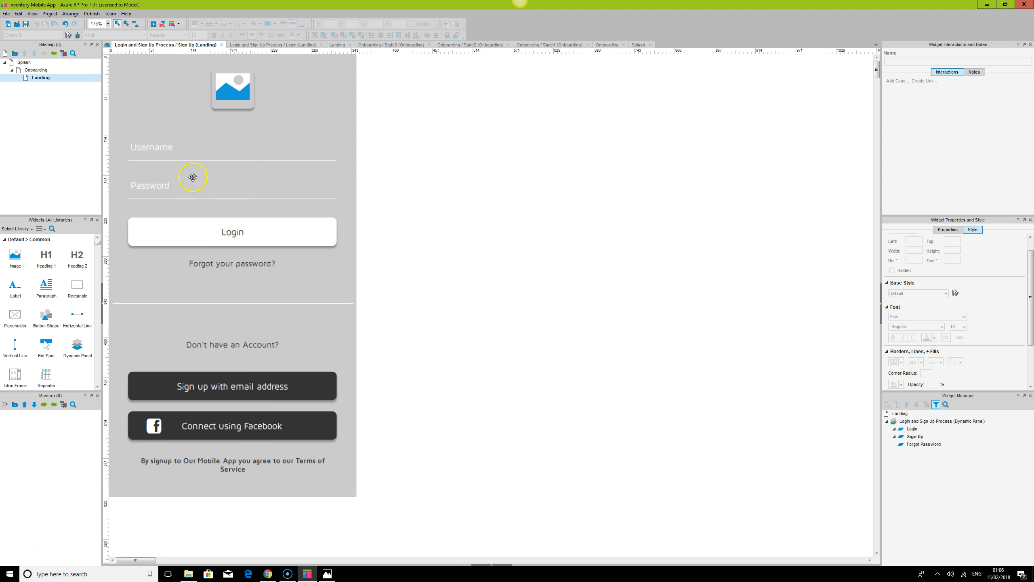
click(557, 311)
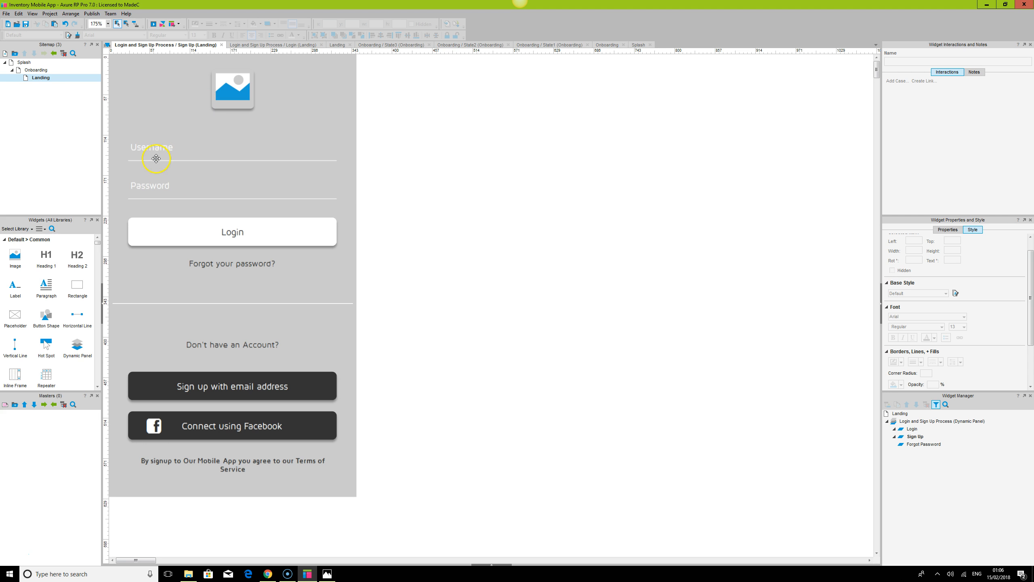
key(ctrl+a)
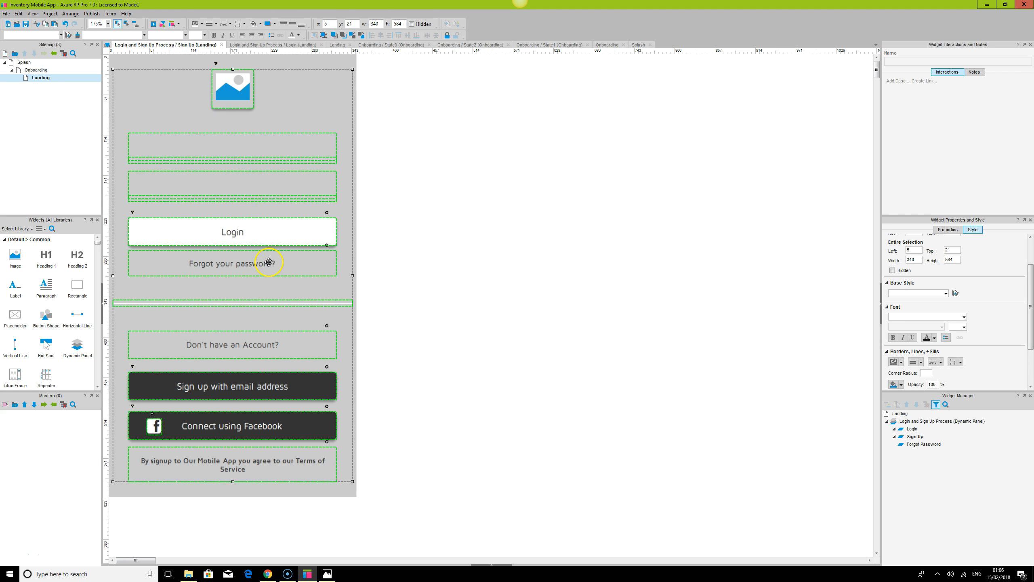
click(665, 331)
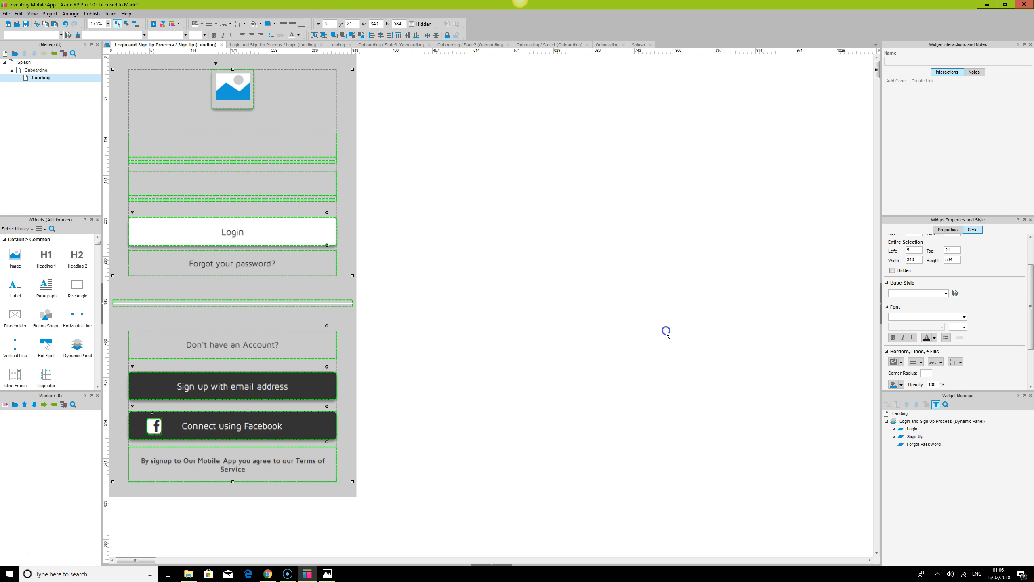
click(265, 233)
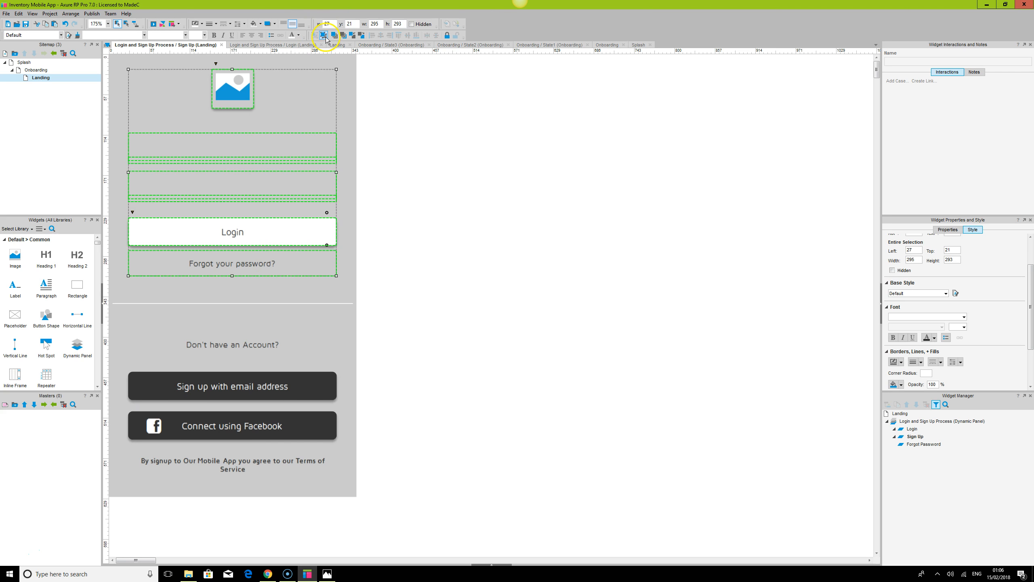
click(549, 249)
click(238, 235)
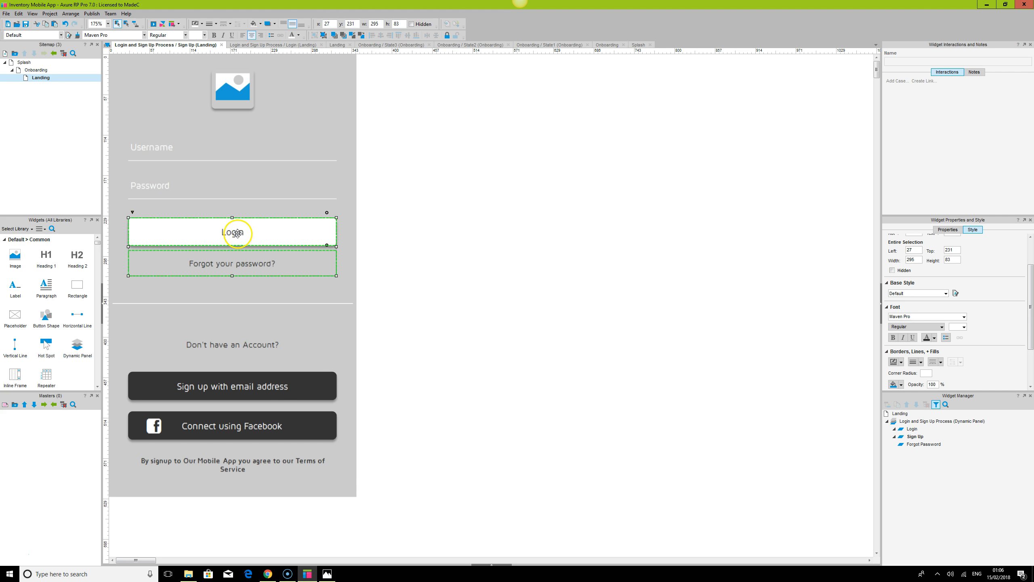
drag(246, 230, 593, 241)
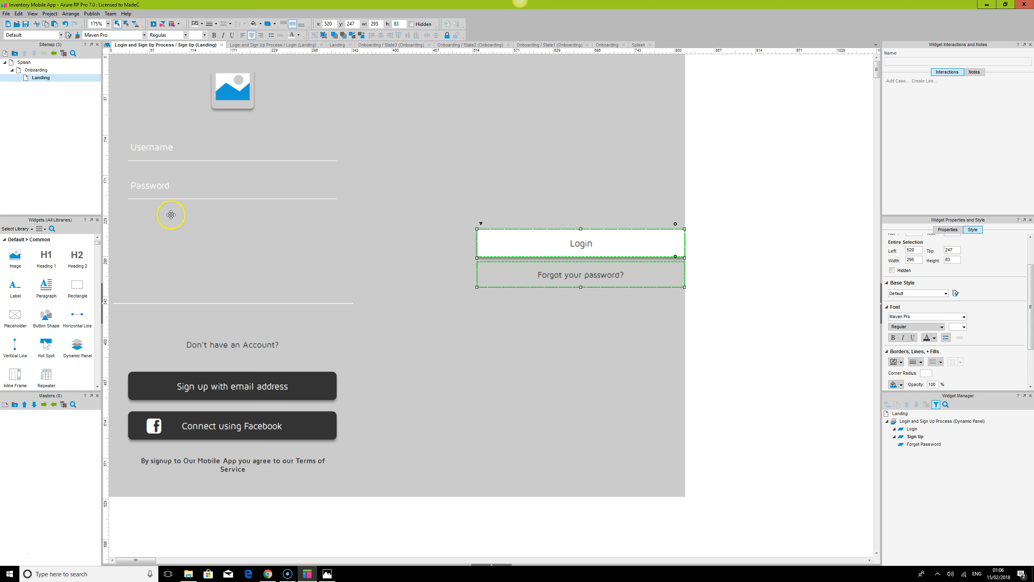
key(ctrl+z)
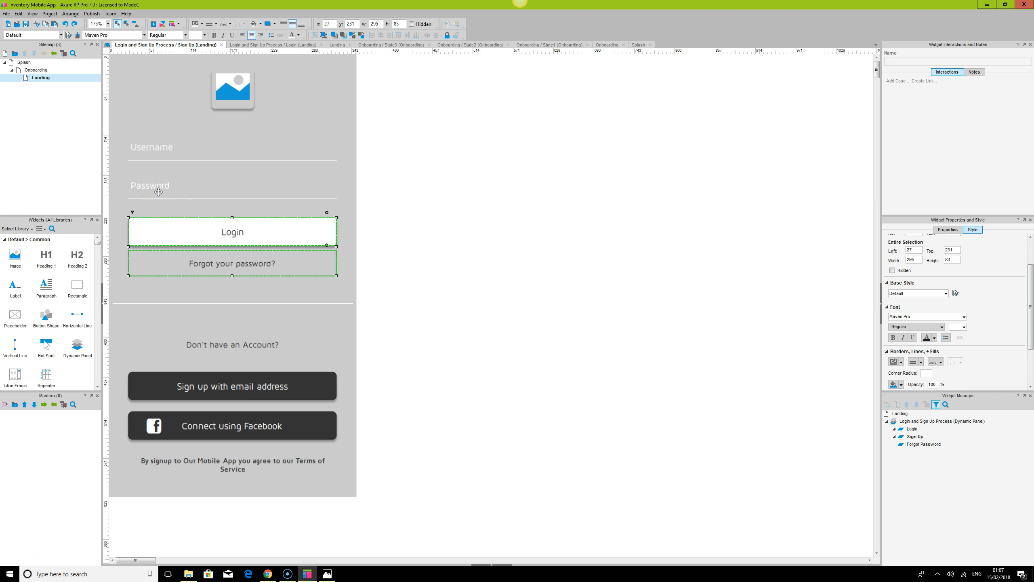
Move the Login button and forgot-password link down to make room below the password field
click(158, 191)
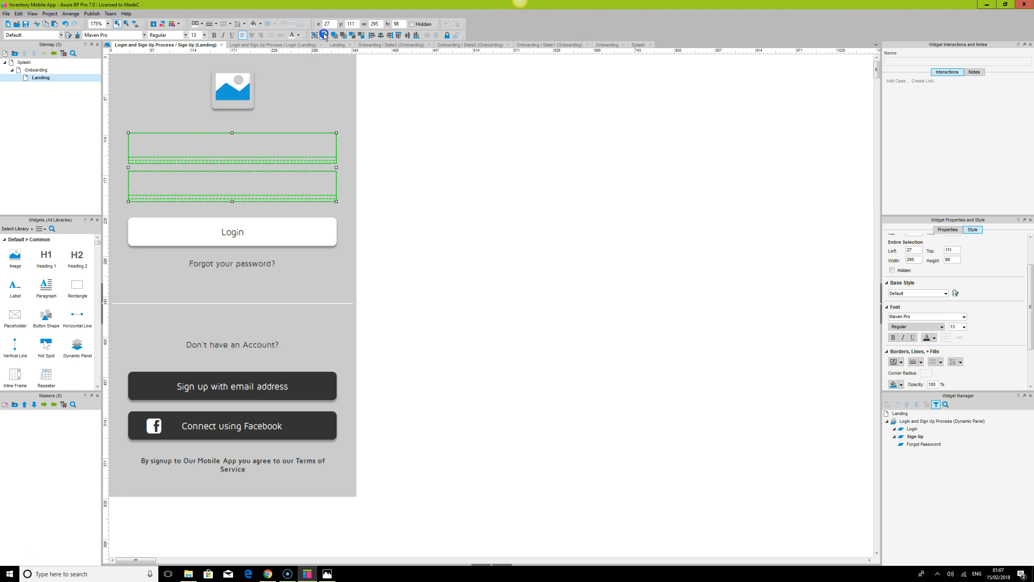
click(198, 271)
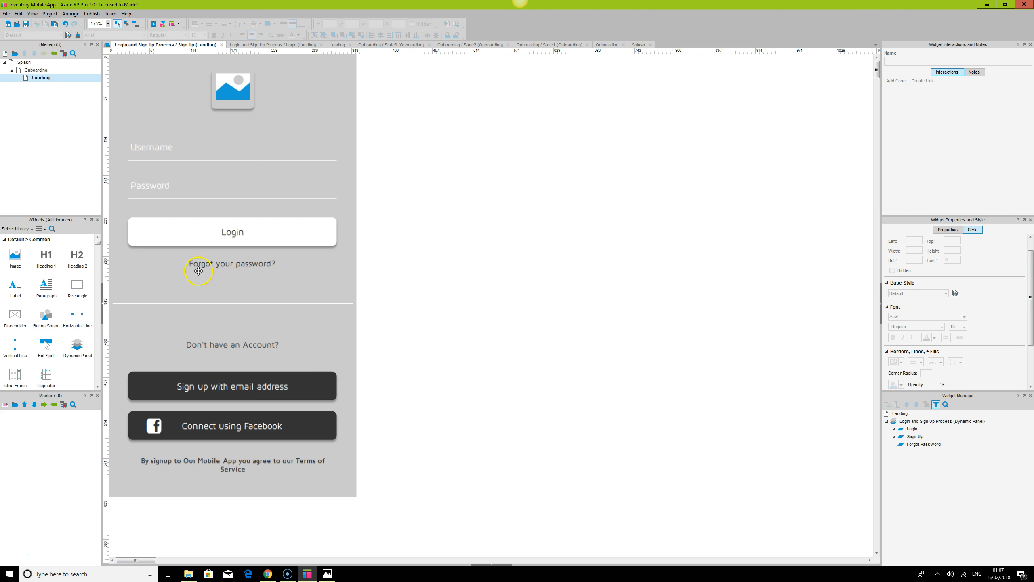
click(159, 191)
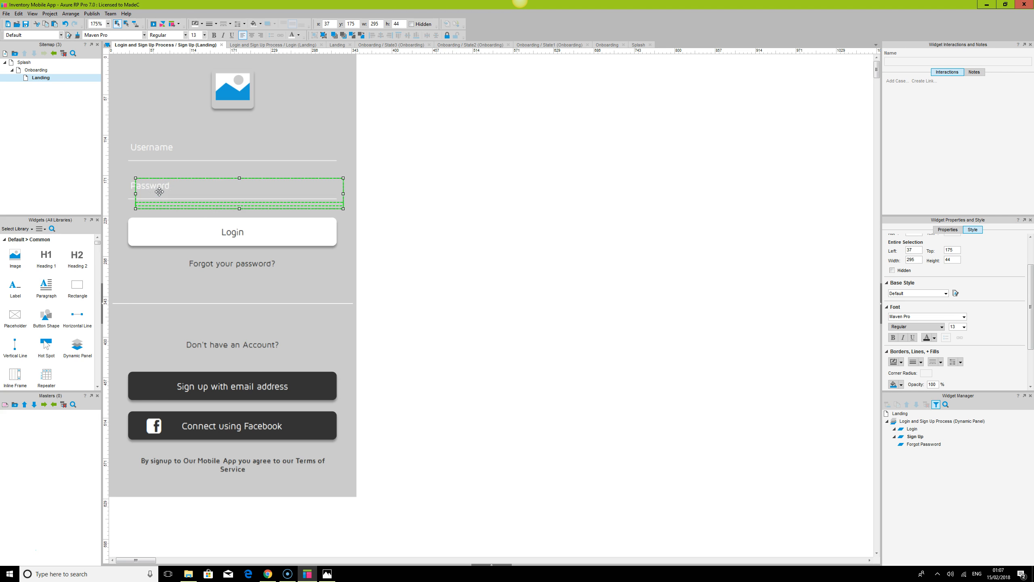
click(219, 236)
drag(218, 236, 217, 258)
Duplicate the password field below itself and set the copy's hint text to "Repeat password"
click(164, 192)
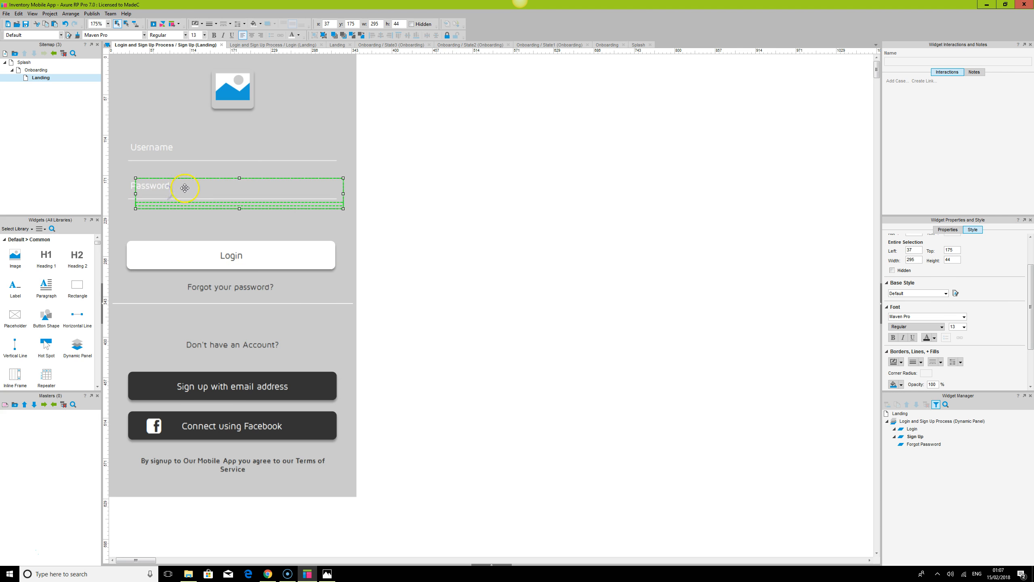
drag(234, 185, 228, 217)
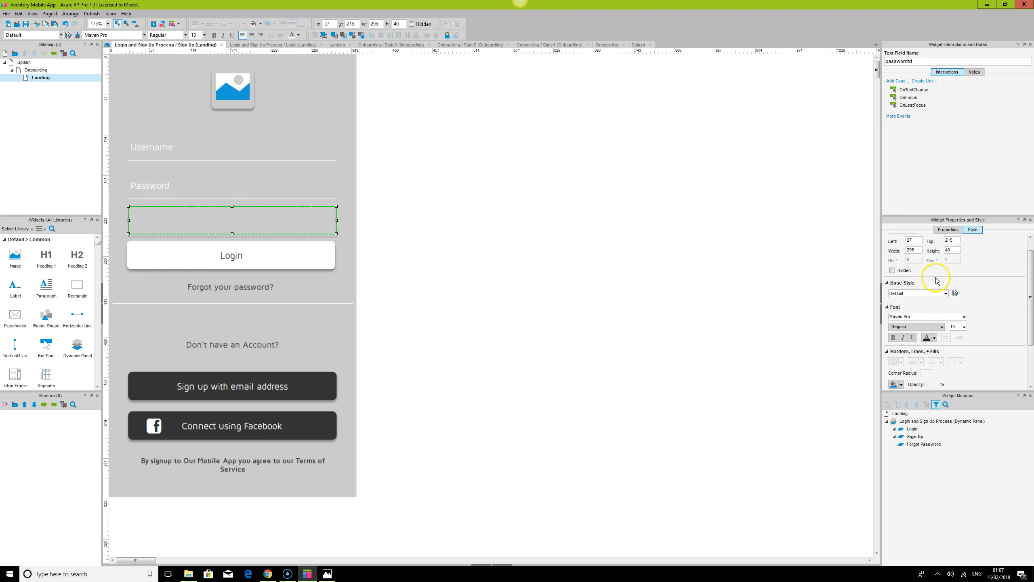
click(949, 231)
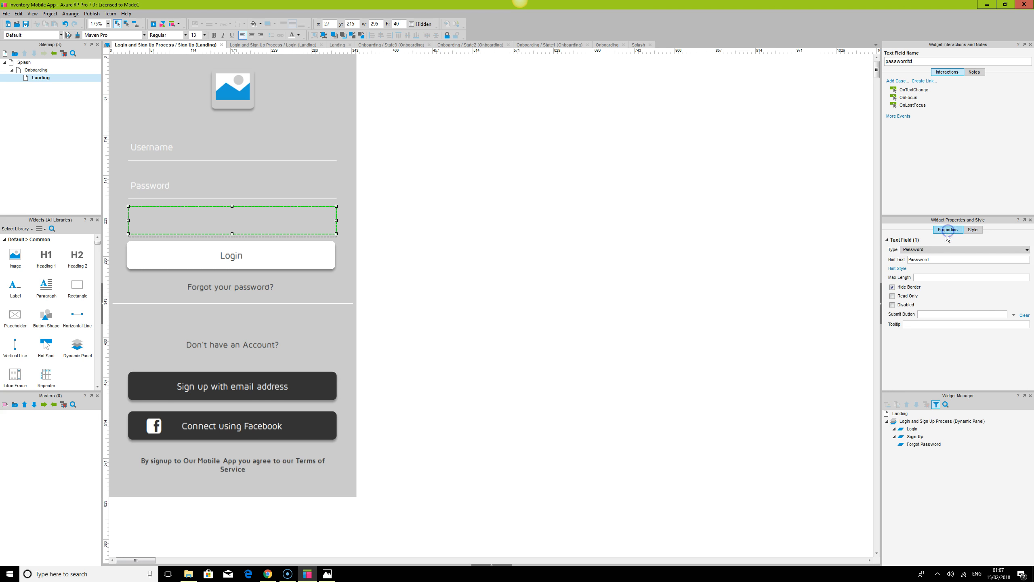
drag(939, 260, 878, 264)
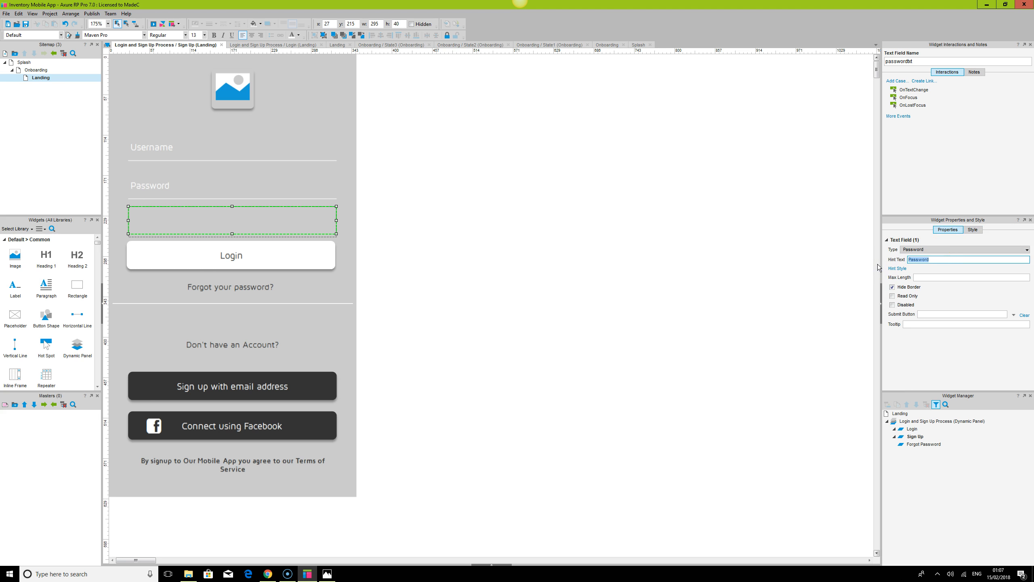
key(Left)
text(Repeat)
key(shift+Right)
text(p)
click(639, 215)
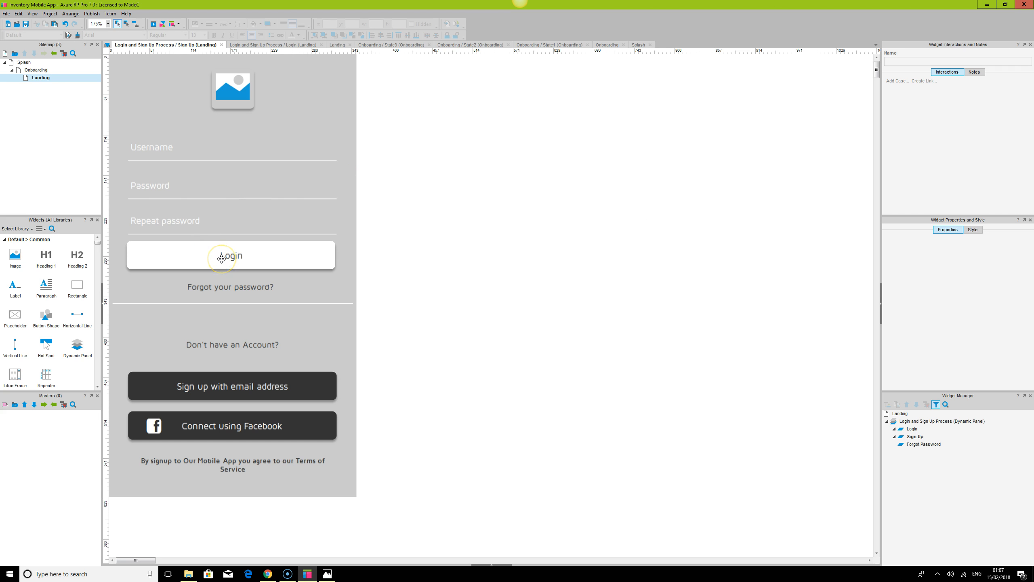
Change the username field's hint text to "Email address"
click(187, 224)
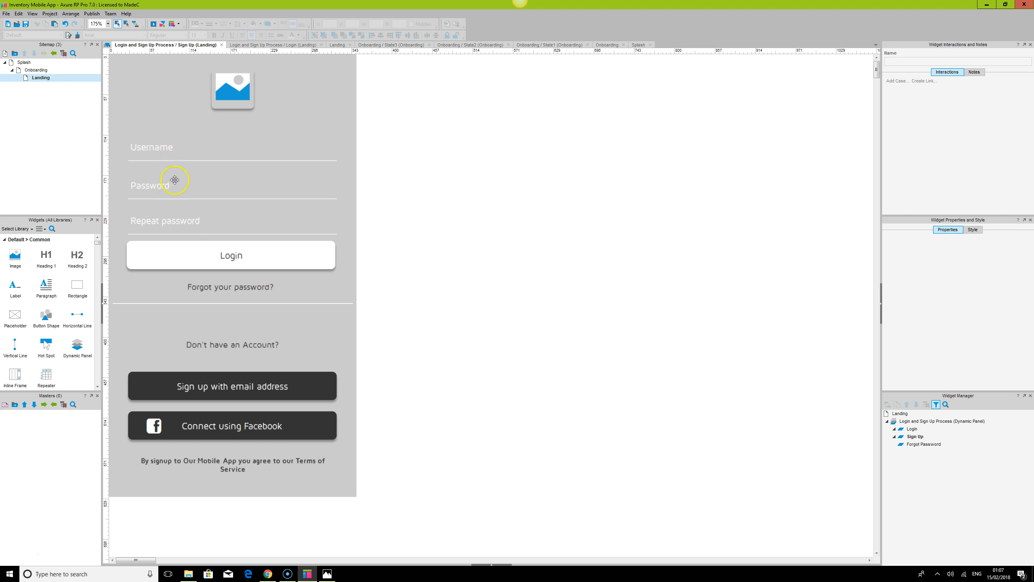
click(170, 145)
double_click(918, 259)
key(BackSpace)
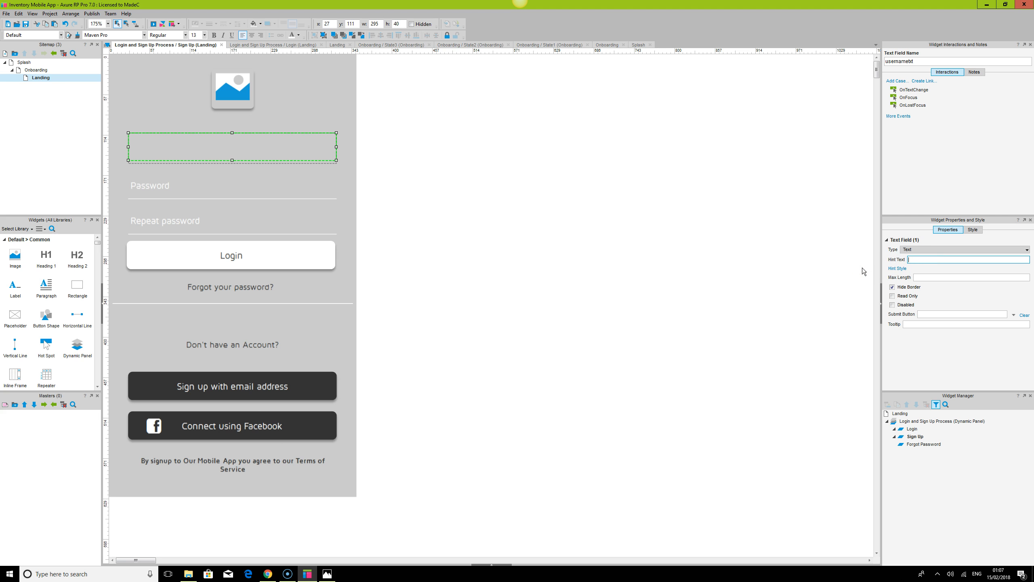
text(Email address)
click(312, 190)
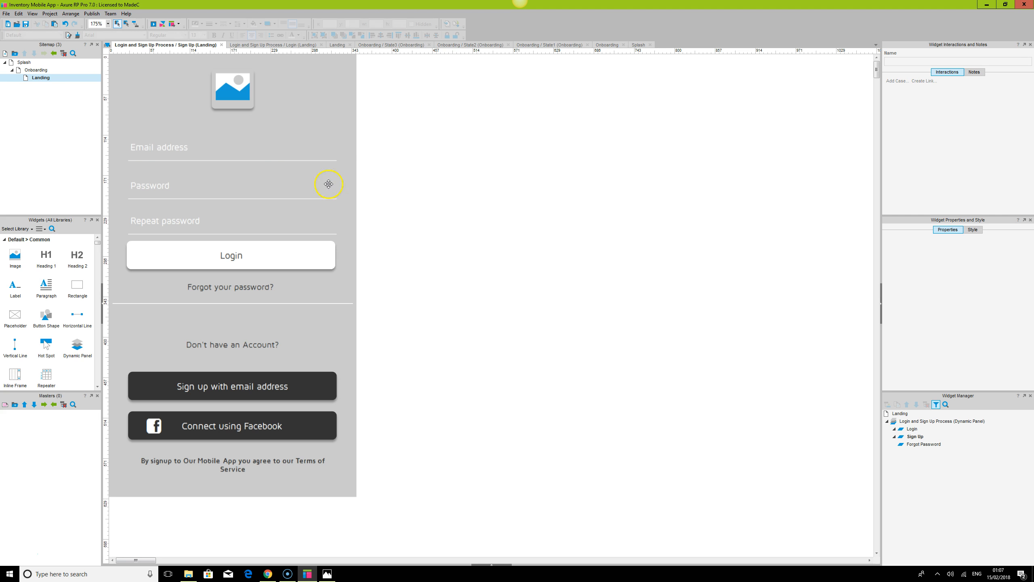
Rename the Login button's label to "Sign Up"
click(272, 214)
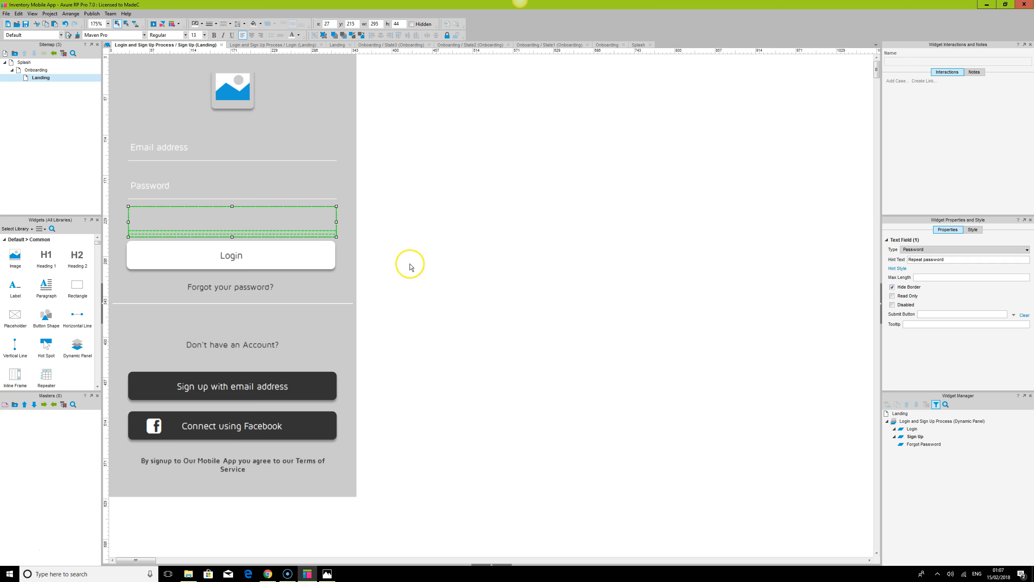
click(211, 240)
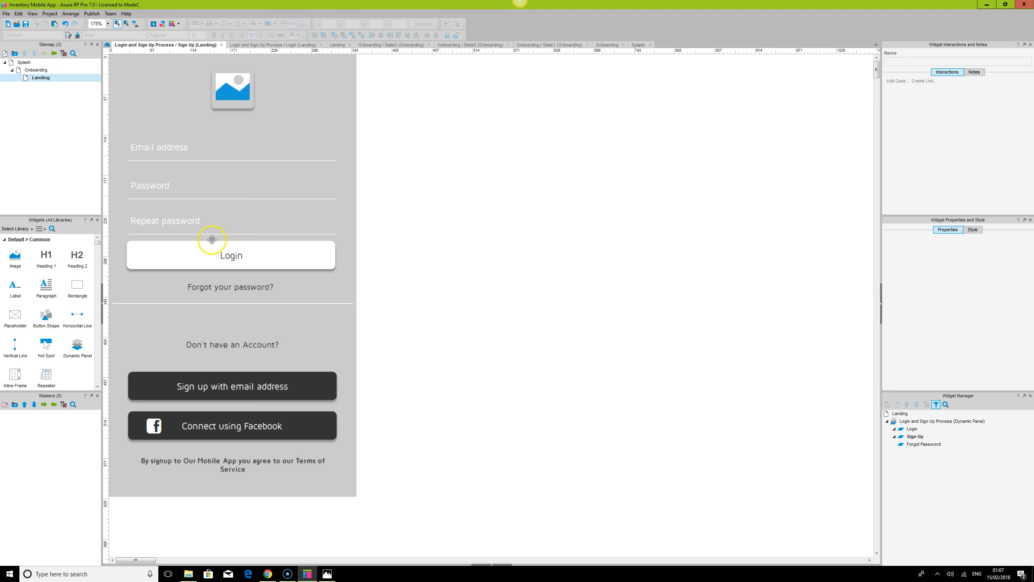
double_click(237, 256)
text(S)
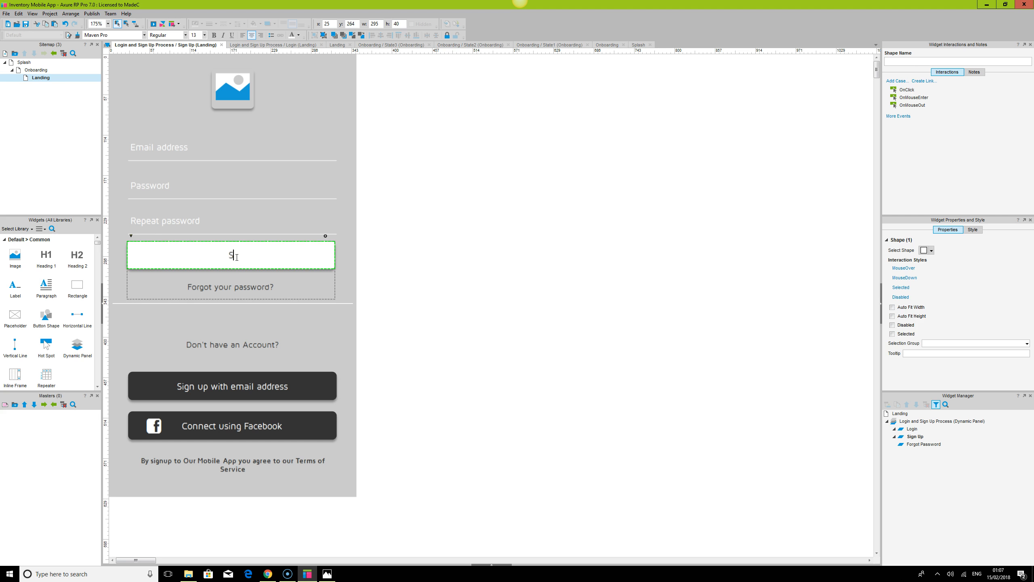
text(ign Up)
click(557, 311)
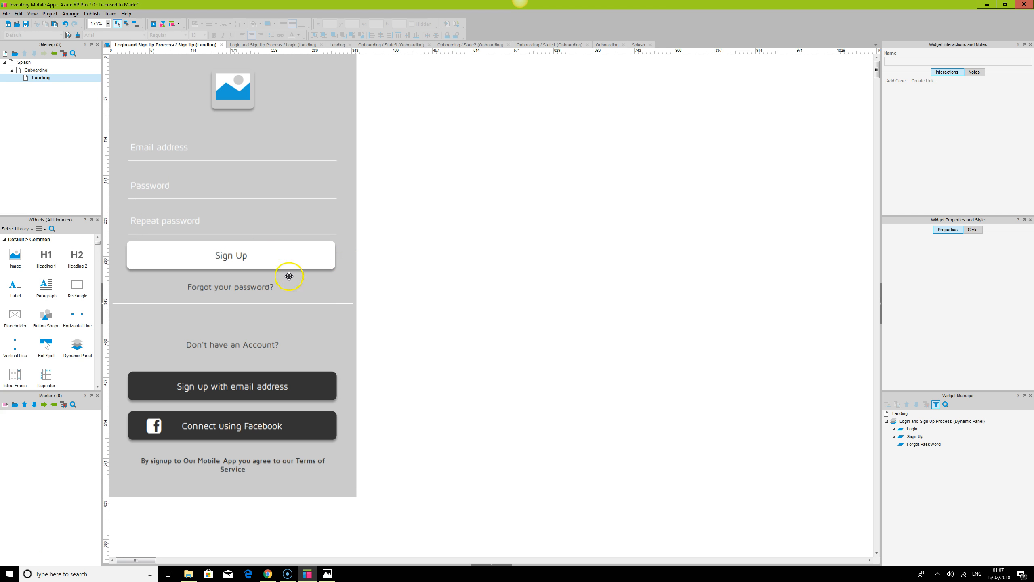
Change the forgot-password link's text to "Already have an account?"
click(250, 287)
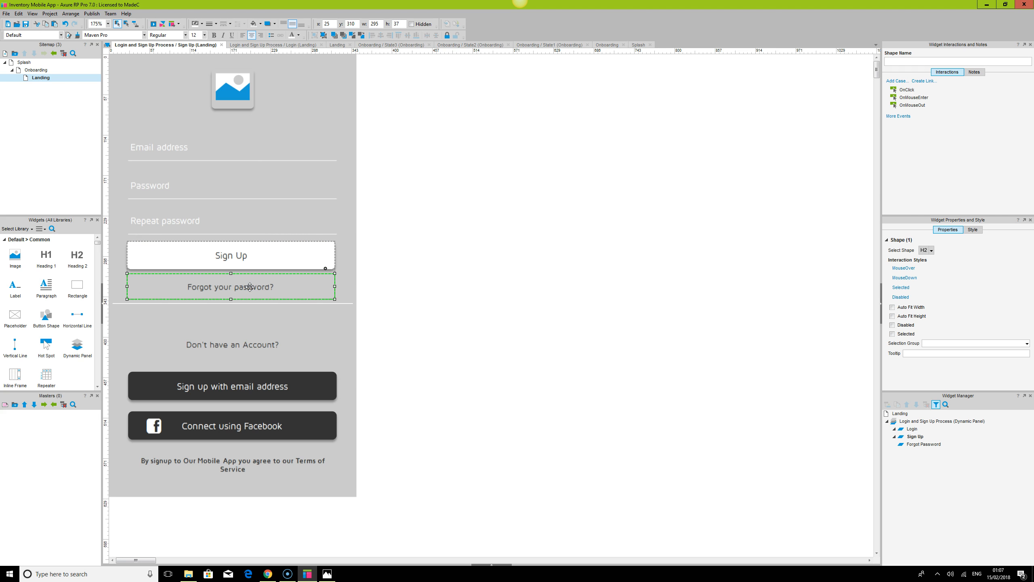
click(244, 287)
double_click(243, 287)
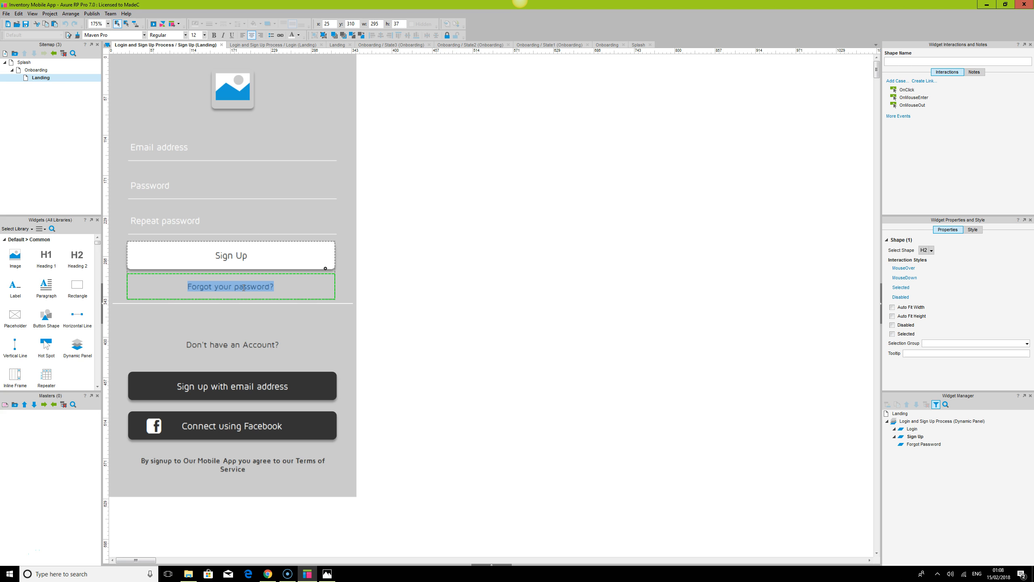
text(Alr)
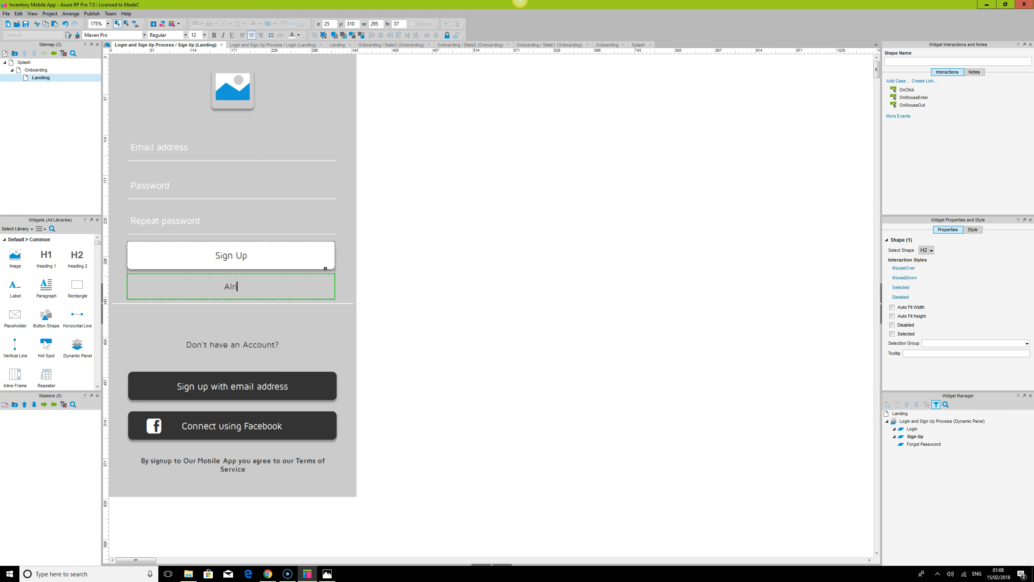
text(eady have an account?)
click(631, 307)
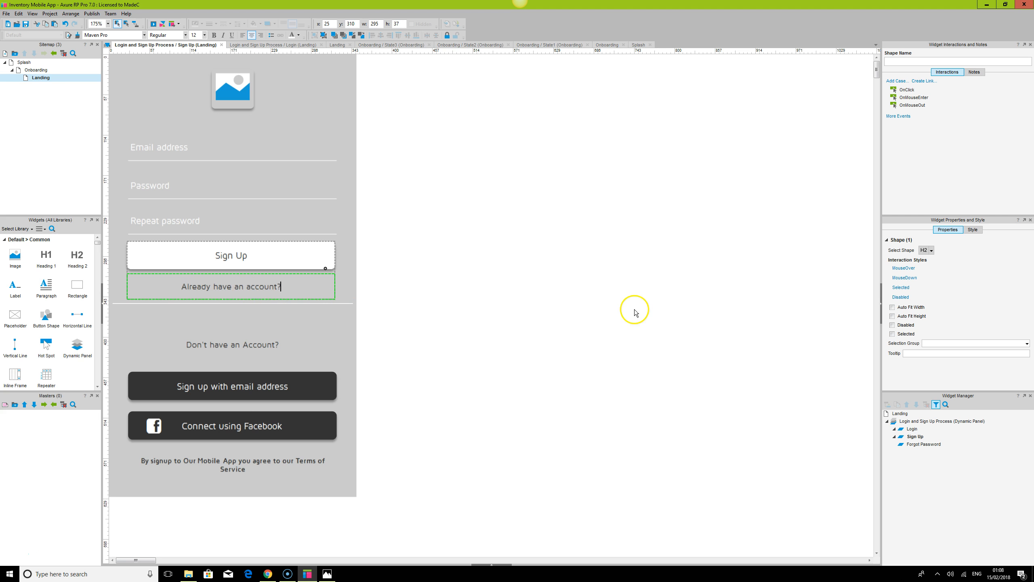
click(225, 291)
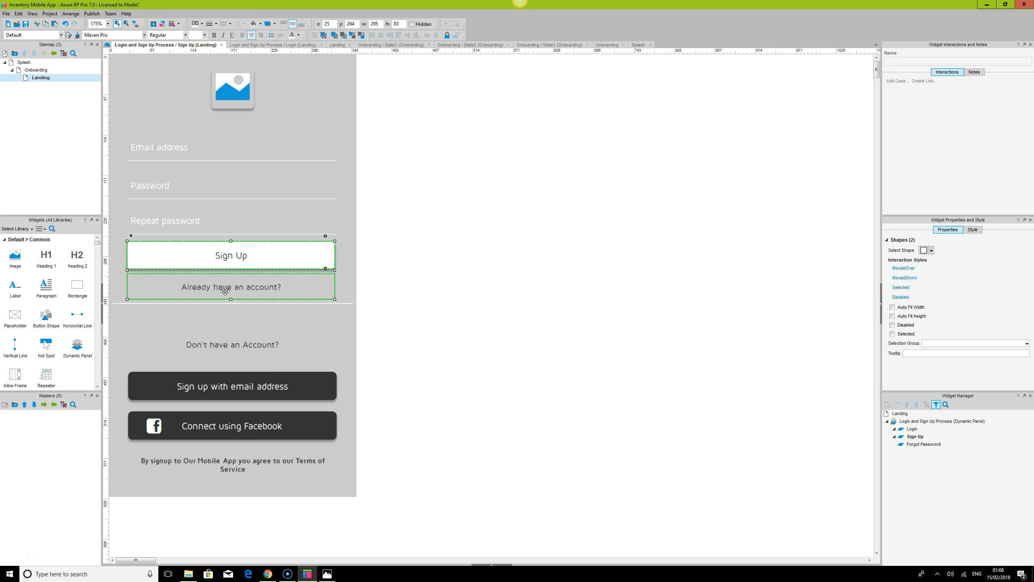
click(501, 279)
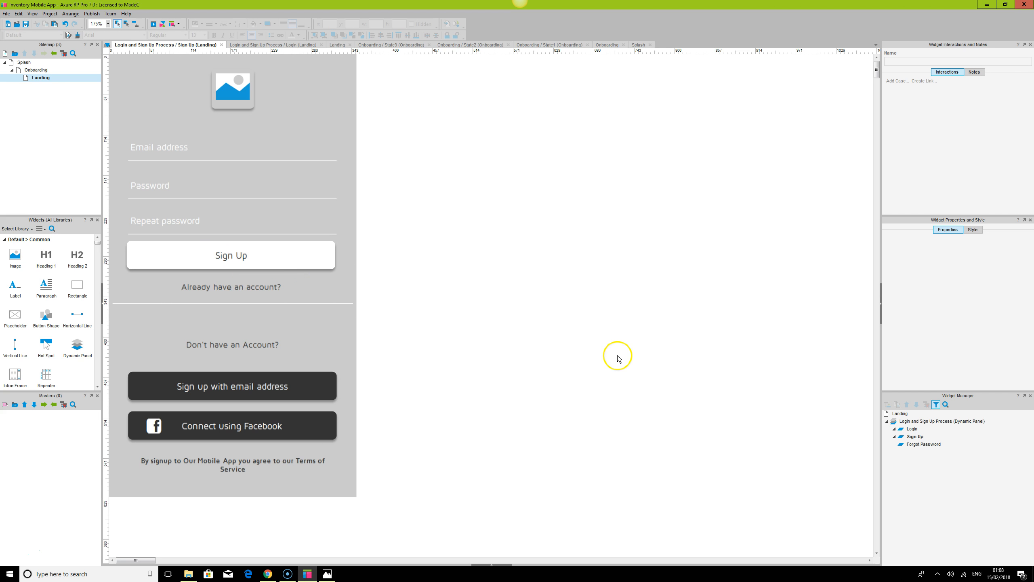
Delete the "Don't have an Account?" label from the Sign Up state
click(237, 351)
click(237, 353)
click(237, 346)
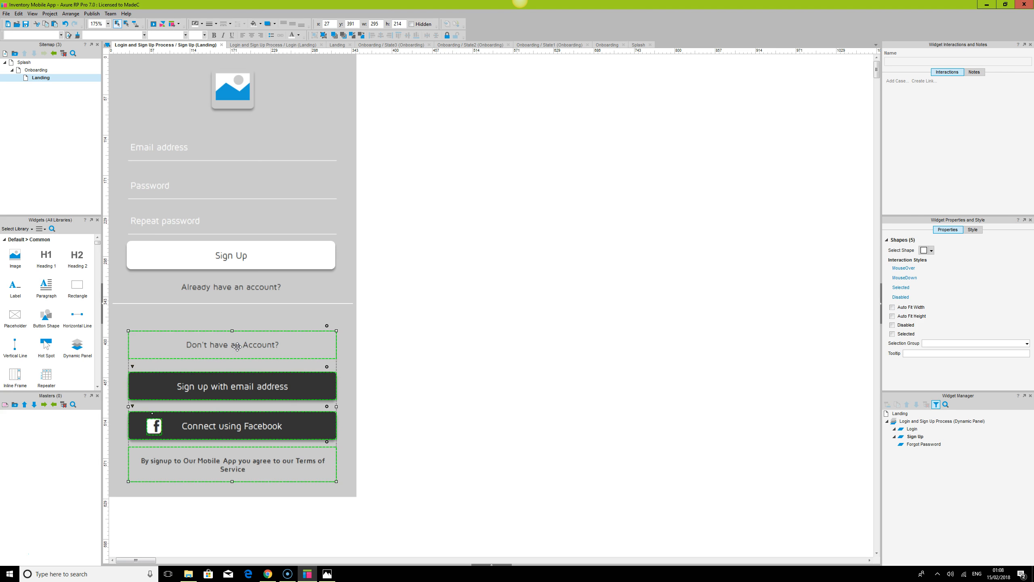
click(247, 345)
click(248, 345)
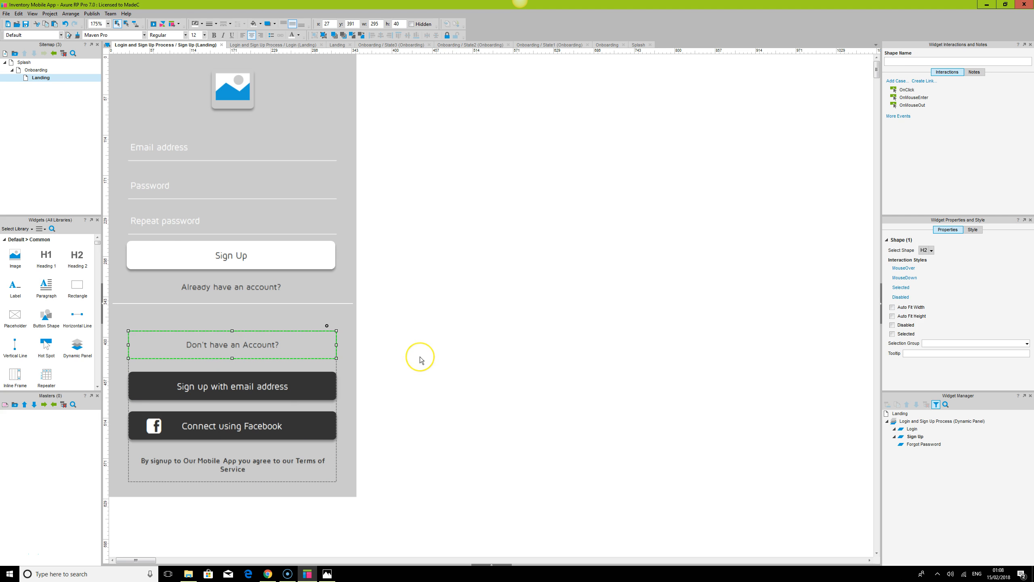
key(Delete)
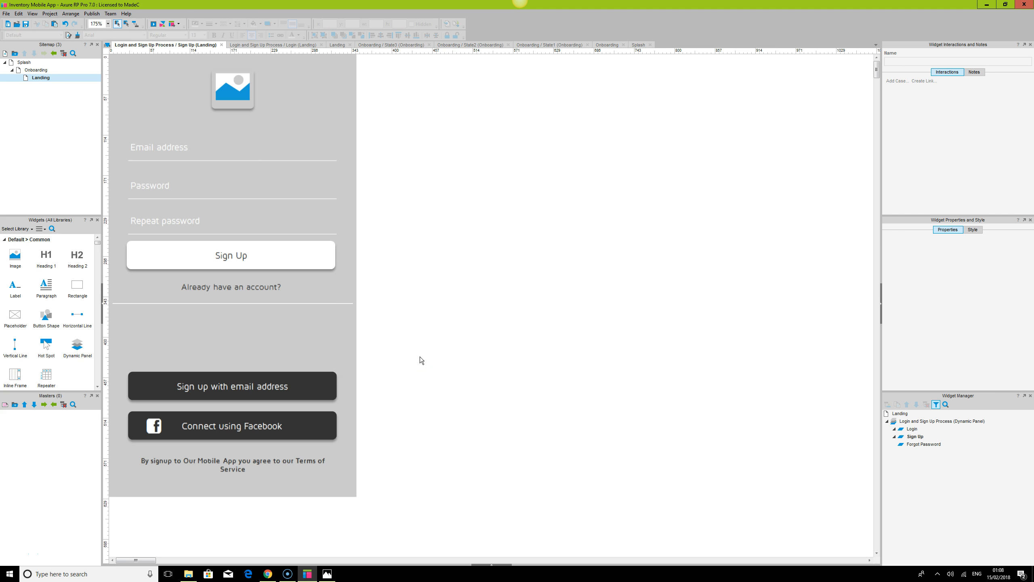
Delete the "Sign up with email address" button
click(280, 377)
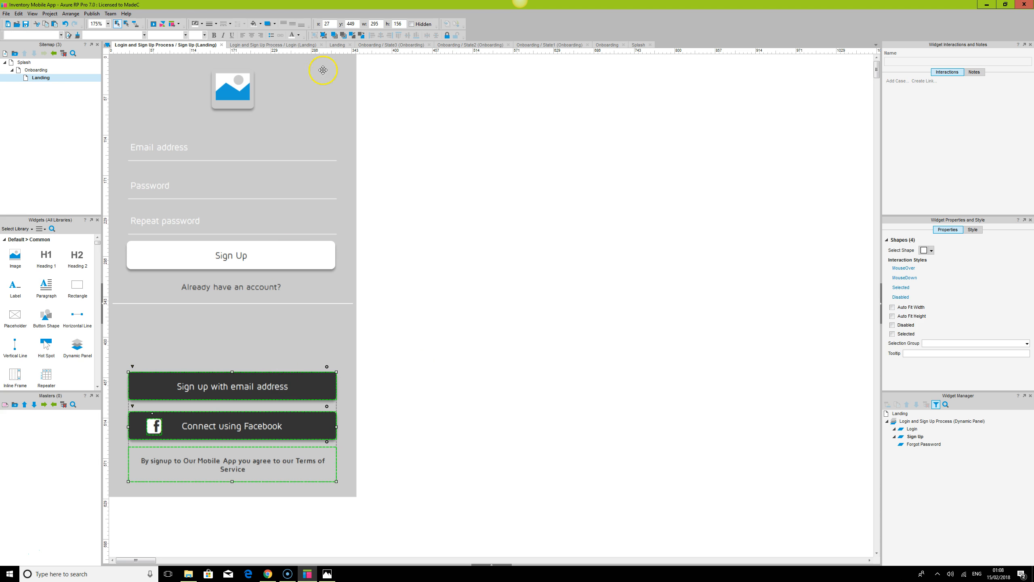
click(615, 379)
click(262, 385)
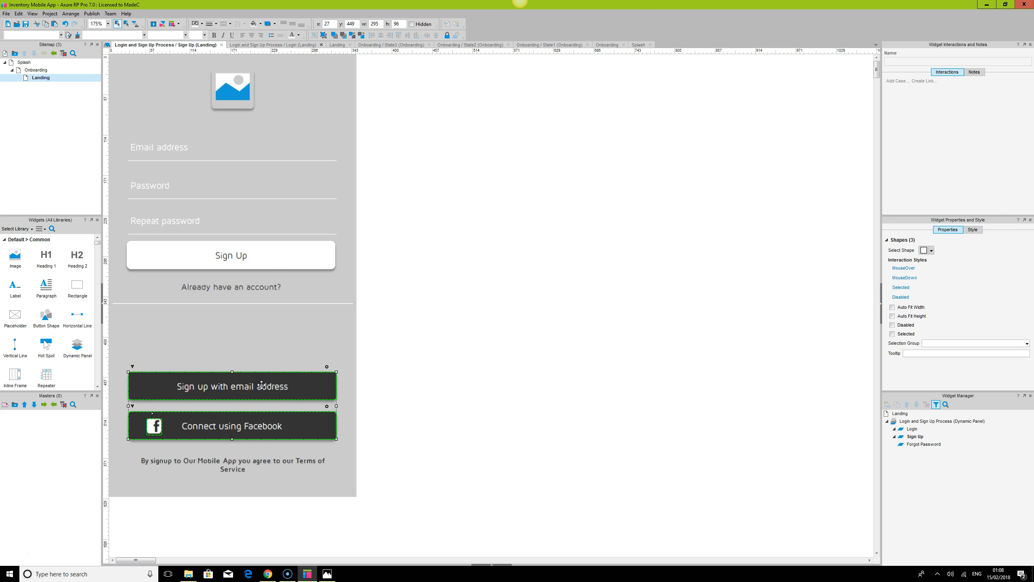
key(Delete)
key(ctrl+z)
click(261, 385)
key(Delete)
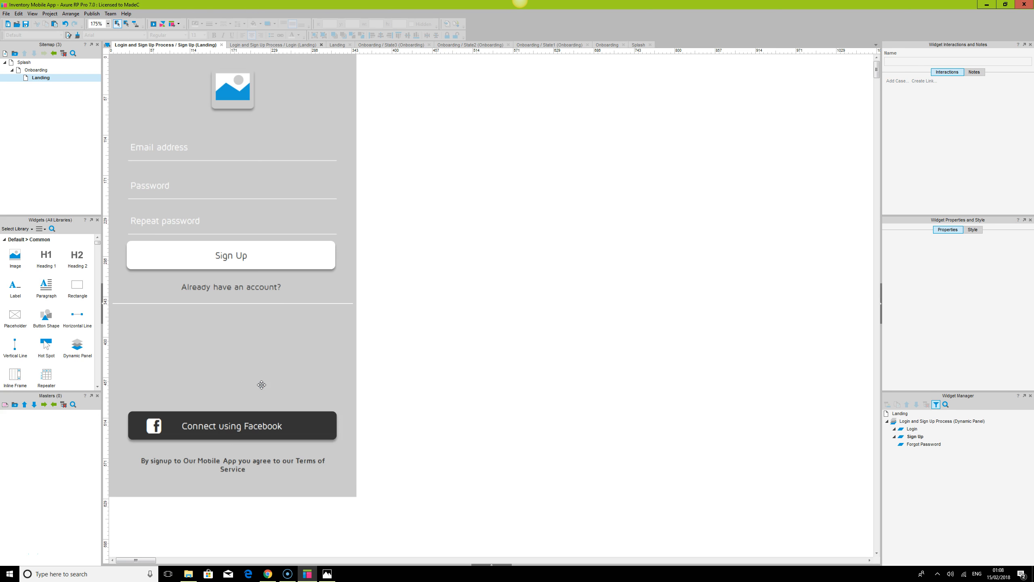
Move the Facebook button and terms-of-service text up into the freed space and center-align them
click(255, 430)
drag(233, 432, 235, 343)
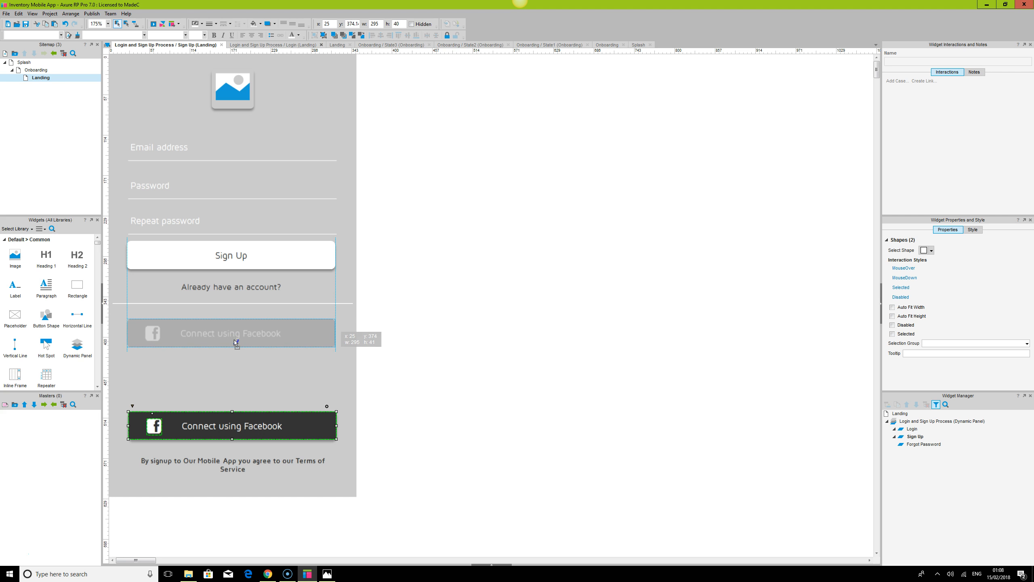
drag(237, 343, 236, 430)
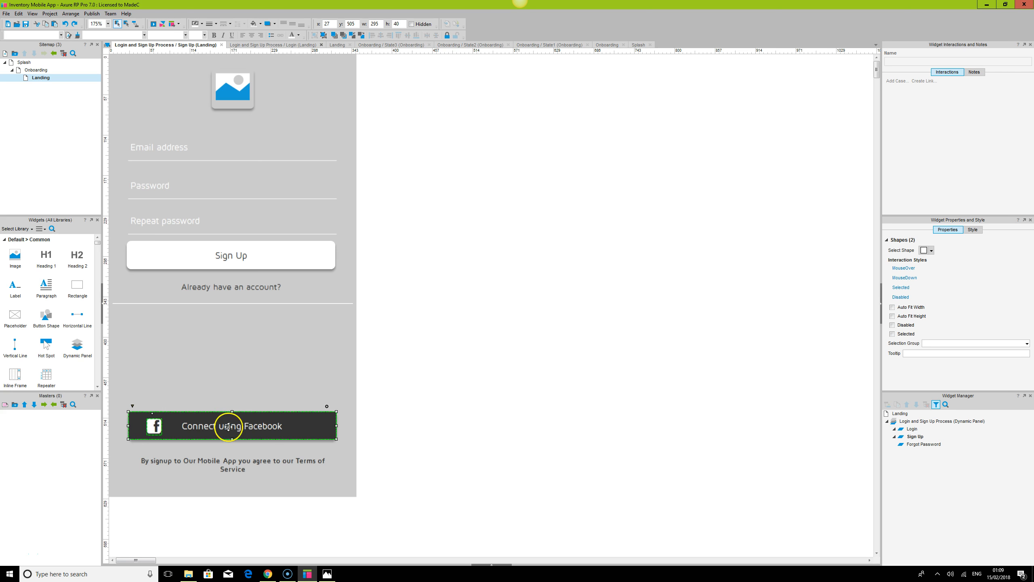
ctrl+click(232, 467)
drag(232, 466, 235, 395)
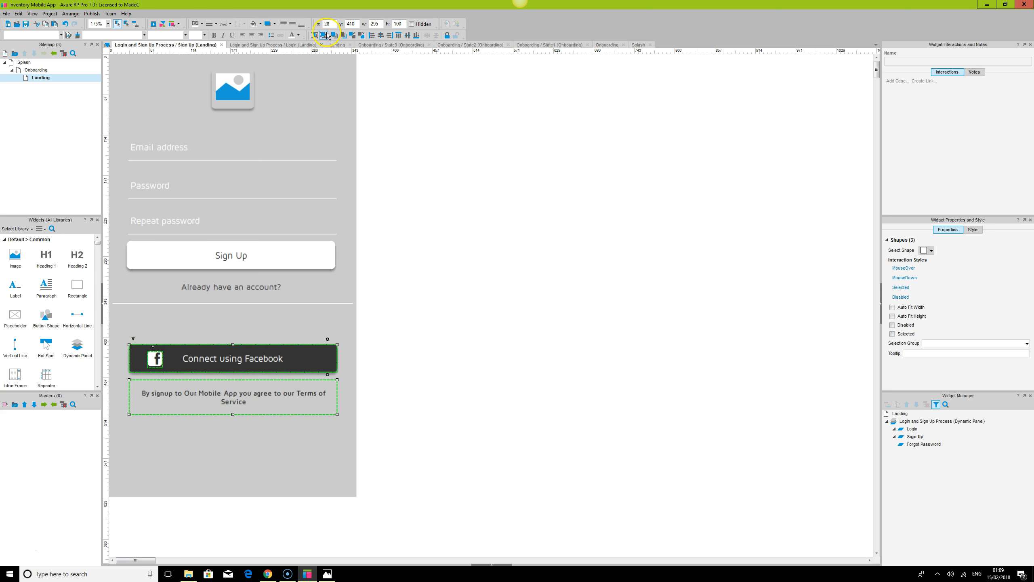
click(381, 35)
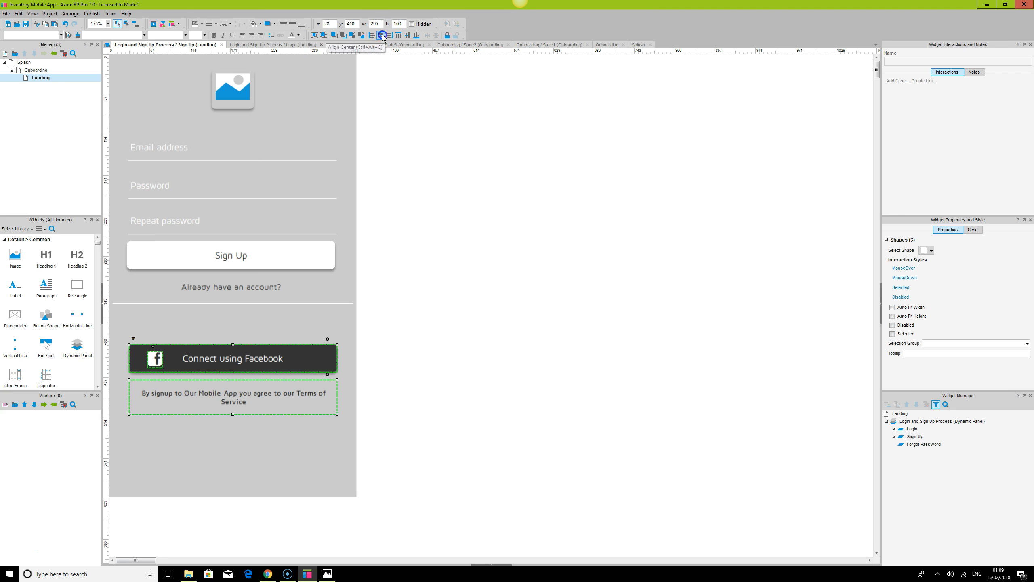
click(510, 233)
Nudge the horizontal divider line down slightly
click(223, 303)
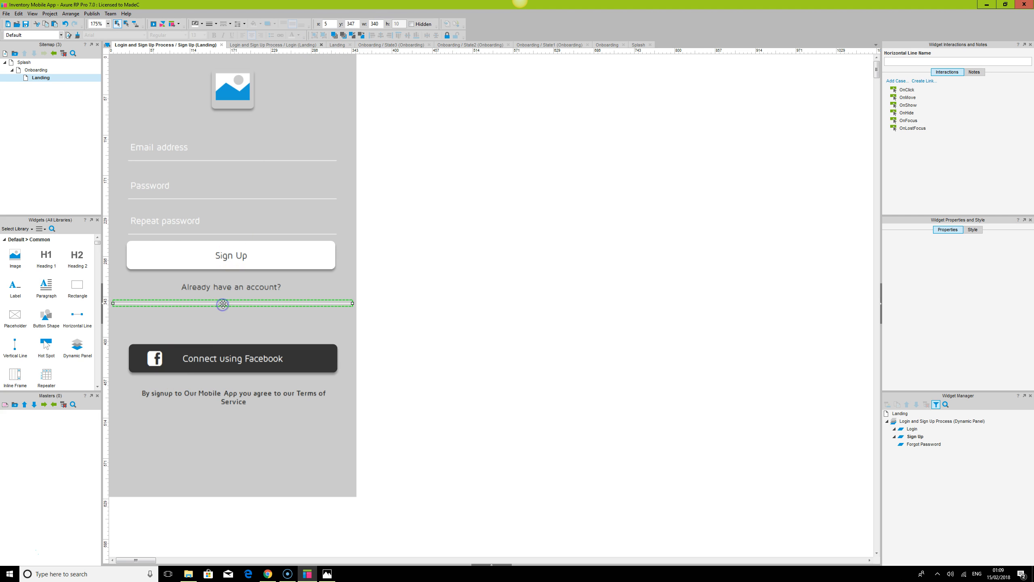
key(Down)
key(Down)
key(Down)
key(Down)
key(Down)
key(Down)
key(Down)
key(Down)
key(Down)
key(Down)
key(Down)
key(Down)
key(Down)
key(Down)
key(Down)
key(Down)
key(Down)
key(Down)
key(Down)
key(Down)
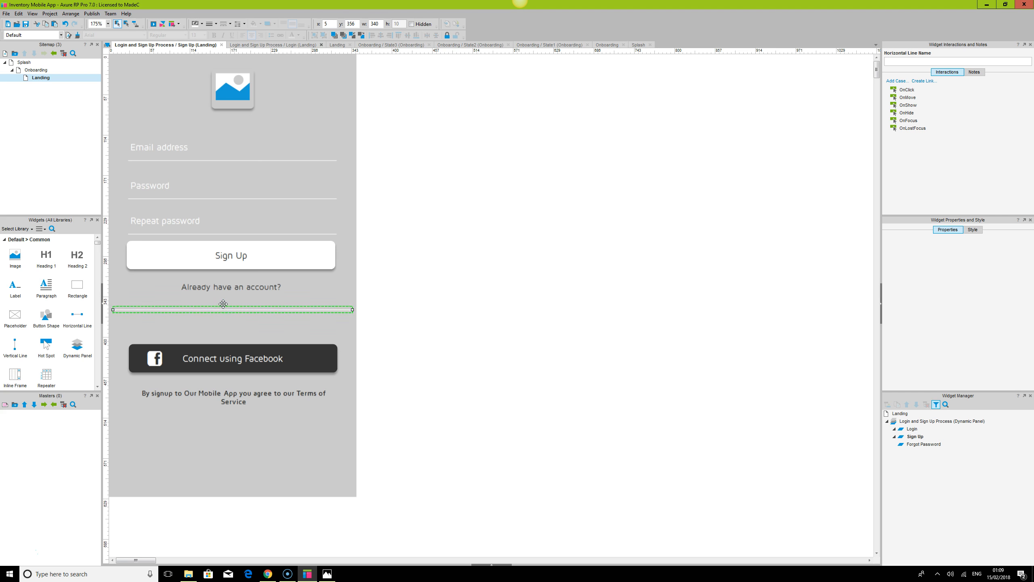
Move the Sign Up button and "Already have an account?" link down below the repeat password field
click(222, 286)
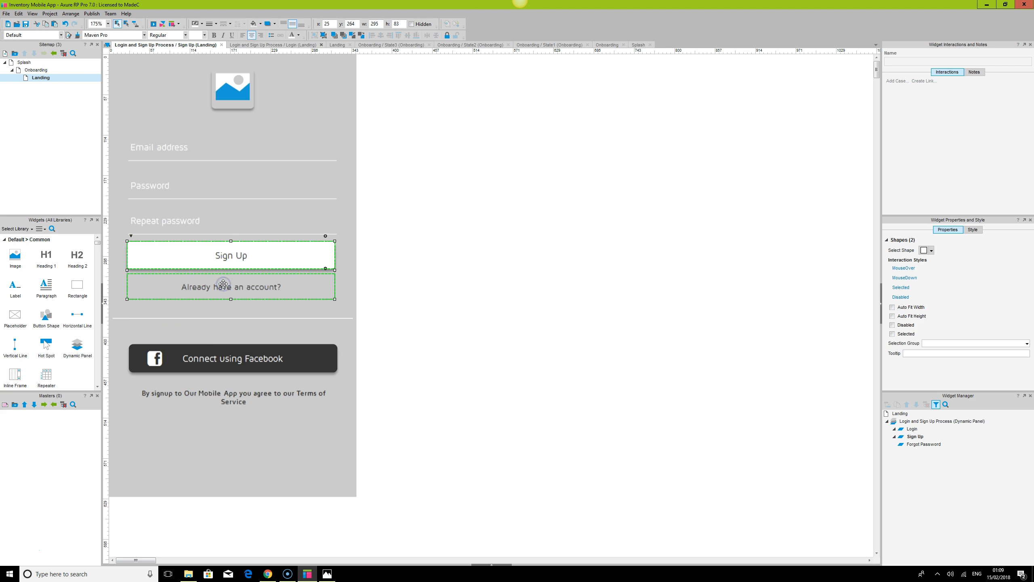
drag(178, 248, 179, 263)
shift+click(169, 222)
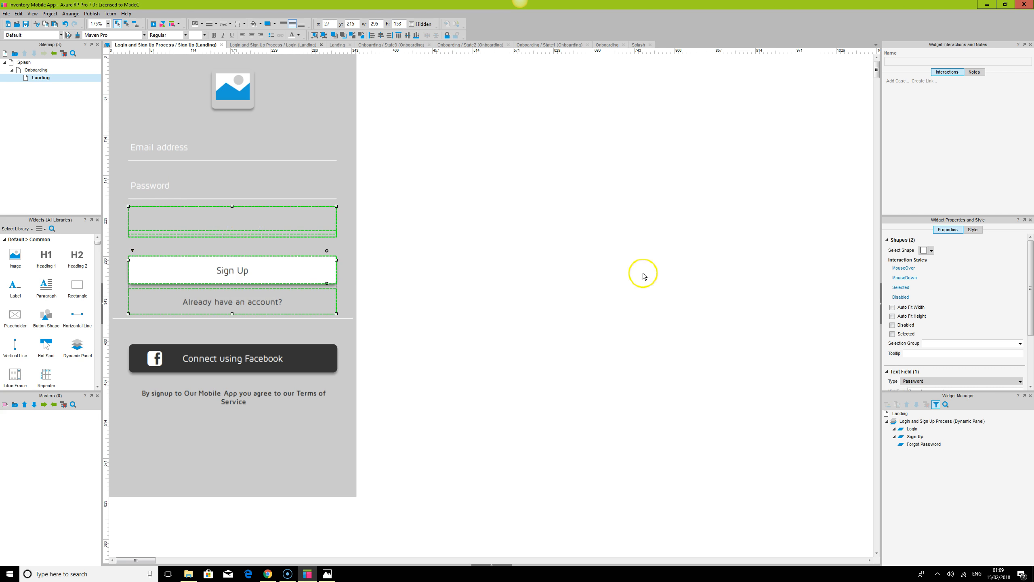
click(522, 225)
click(157, 151)
shift+click(151, 185)
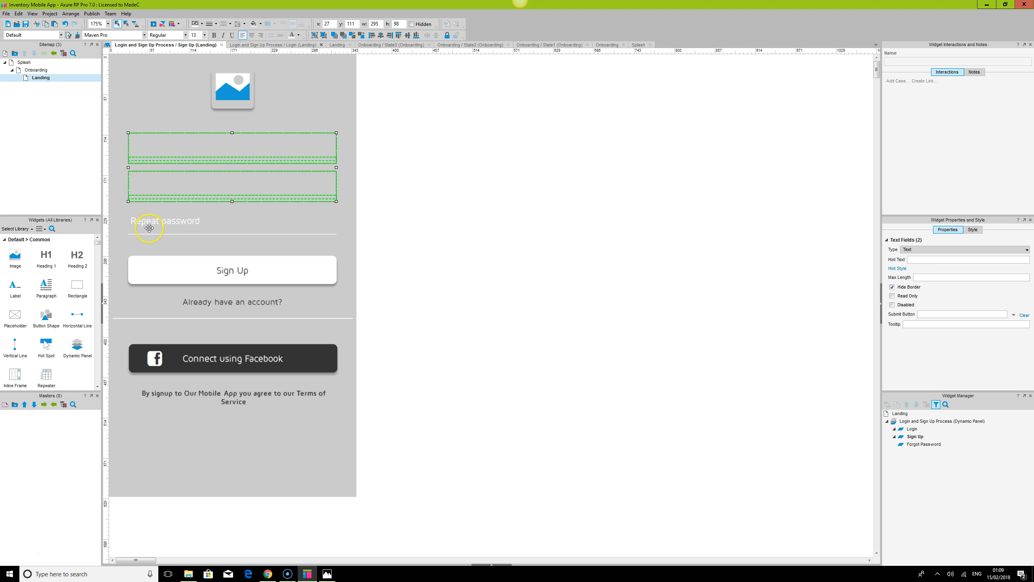
shift+click(148, 226)
click(636, 306)
Select the logo, three text fields, Sign Up button and link, then distribute them vertically and center-align them
click(208, 223)
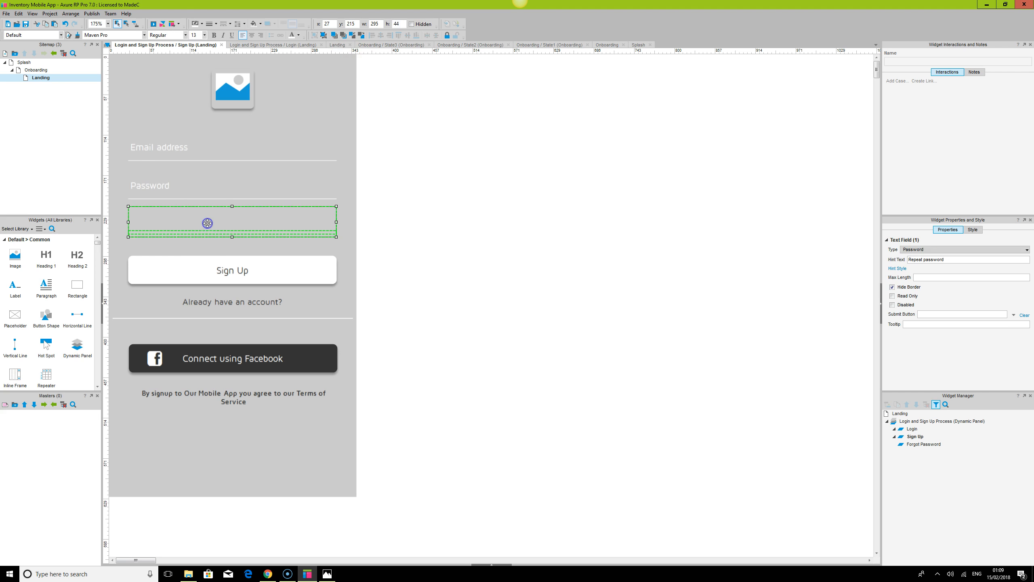
shift+click(150, 175)
shift+click(153, 148)
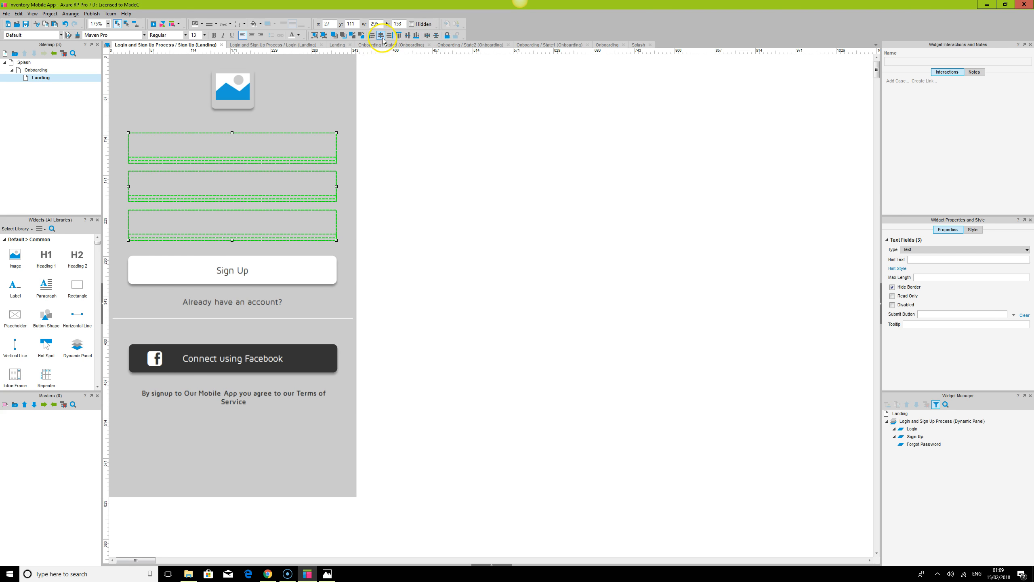
click(239, 90)
ctrl+click(167, 157)
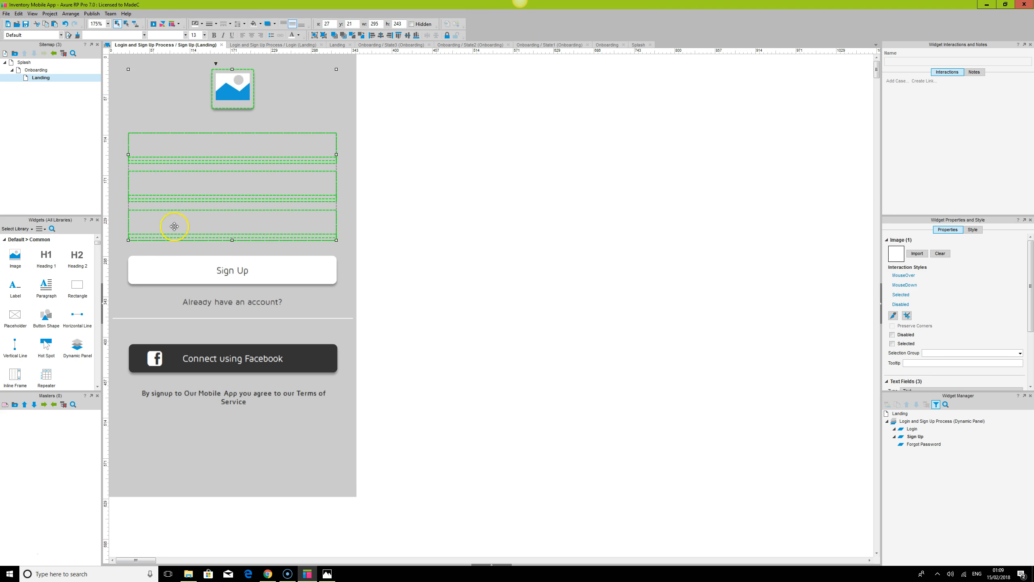
ctrl+click(195, 266)
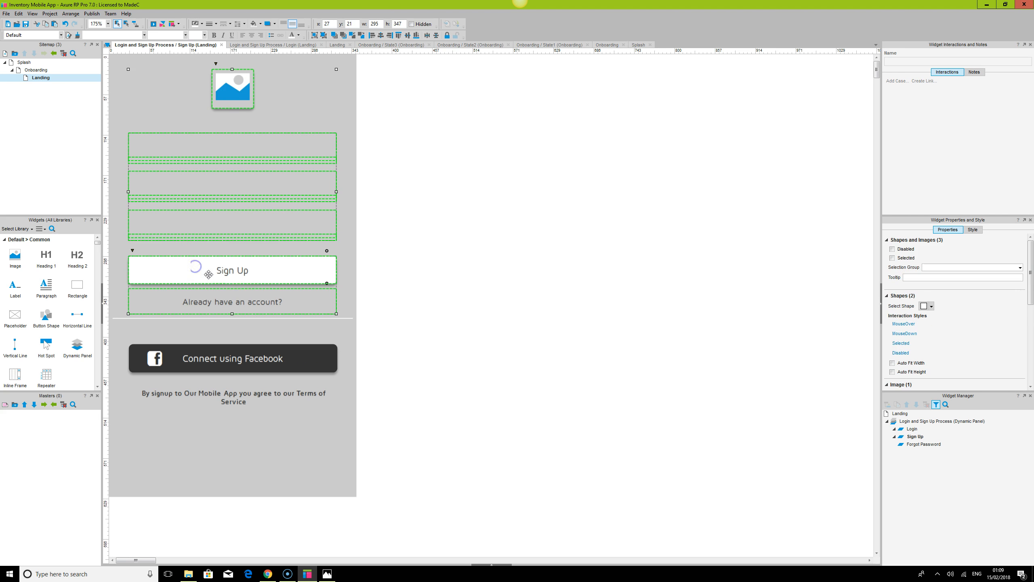
click(436, 38)
click(381, 36)
click(467, 296)
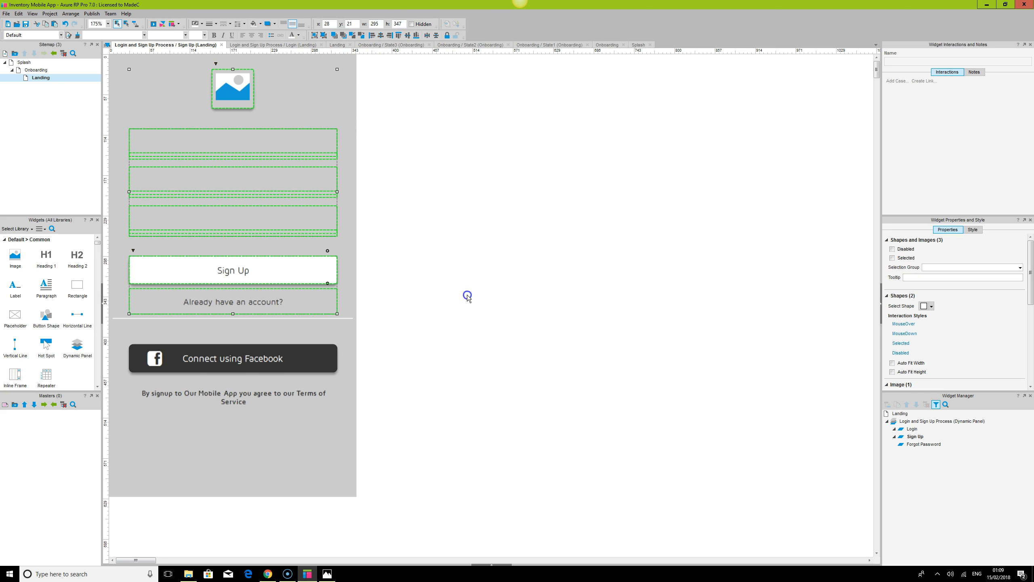
Distribute the Sign Up button, link, divider and Facebook group evenly in the vertical direction
click(245, 272)
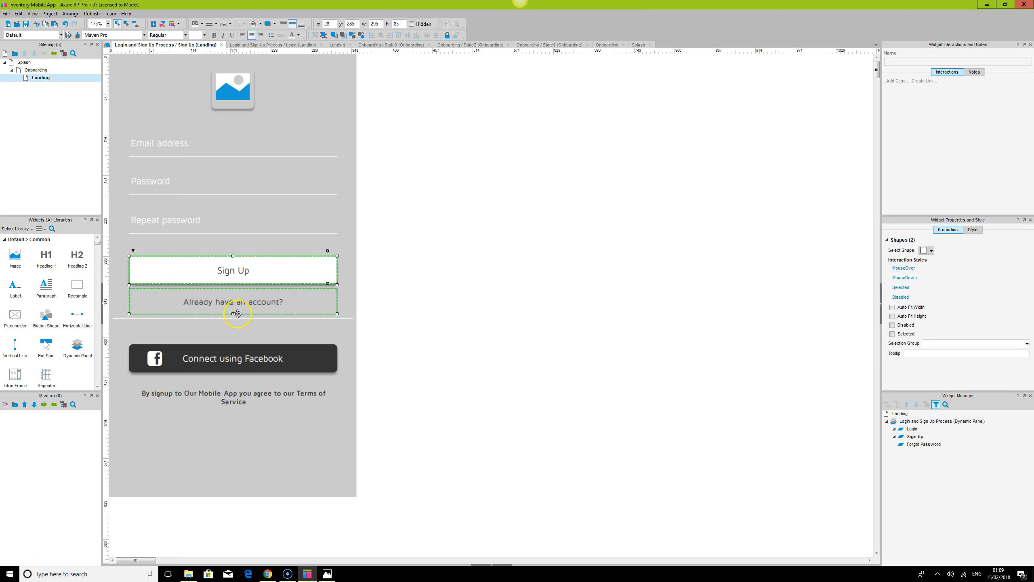
ctrl+click(240, 318)
ctrl+click(241, 350)
click(435, 35)
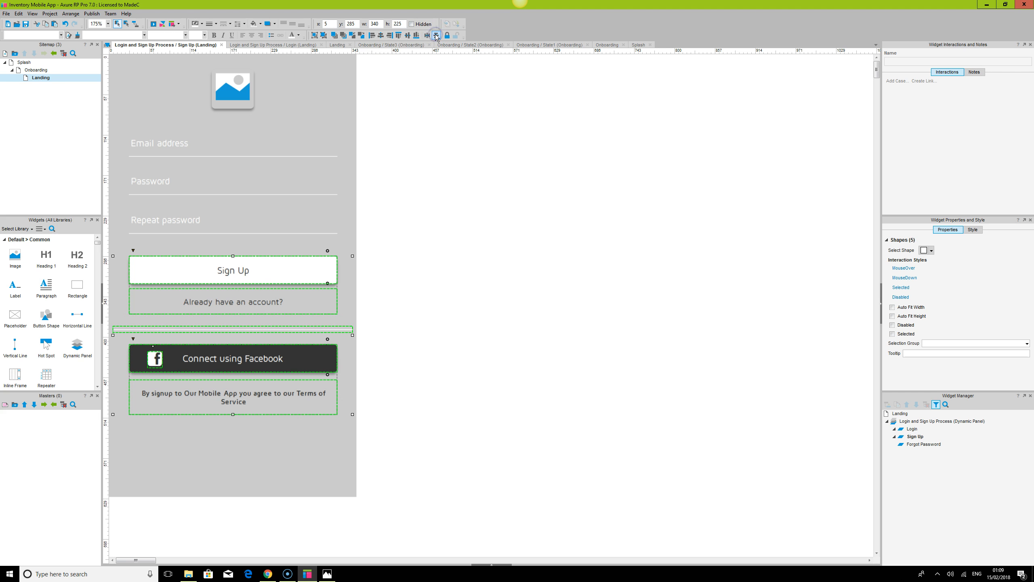
click(548, 215)
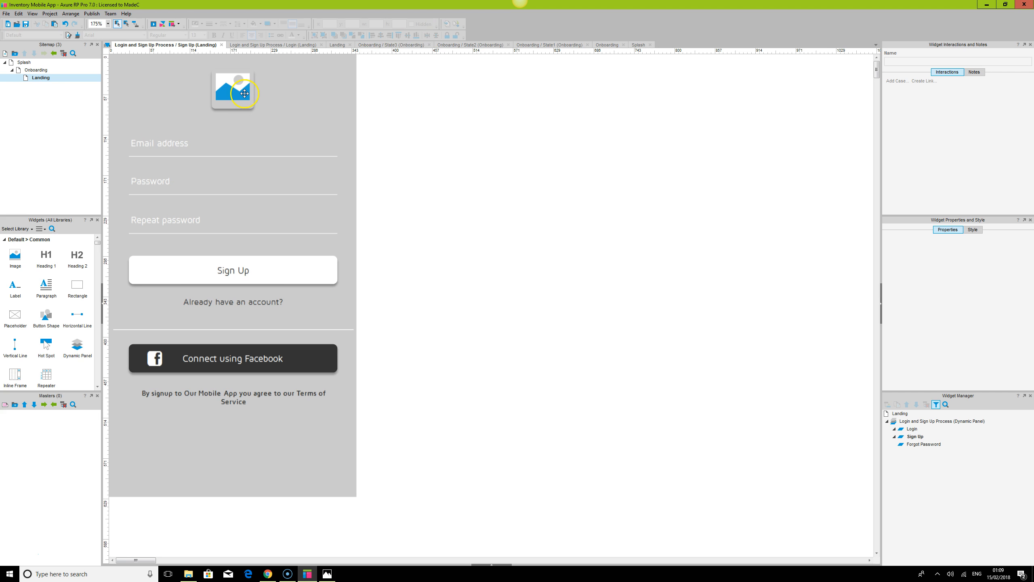
Open the dynamic panel's Login state and examine its panel state style settings
click(253, 106)
click(213, 379)
double_click(913, 429)
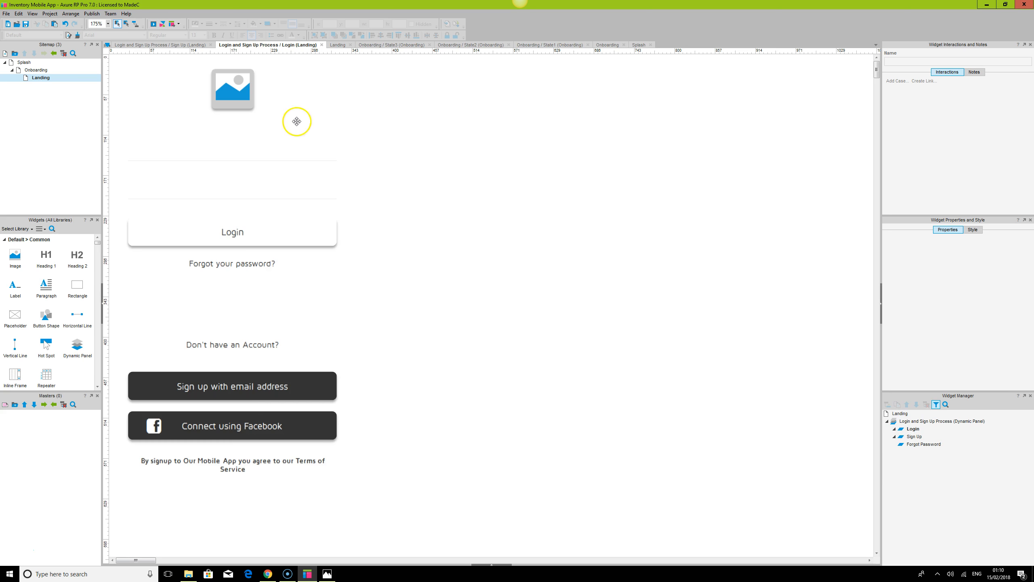
click(492, 560)
click(491, 566)
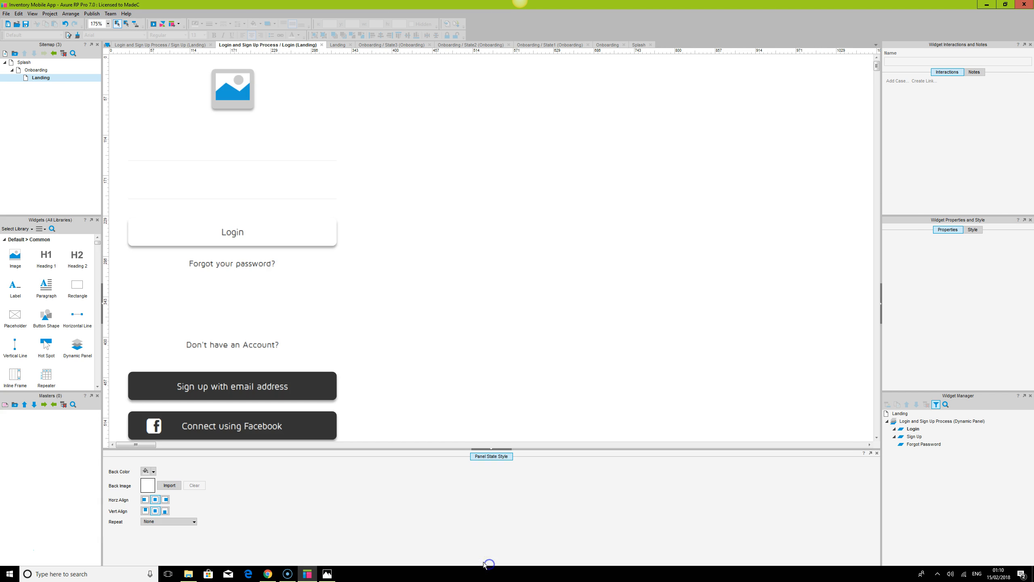
click(145, 471)
click(147, 487)
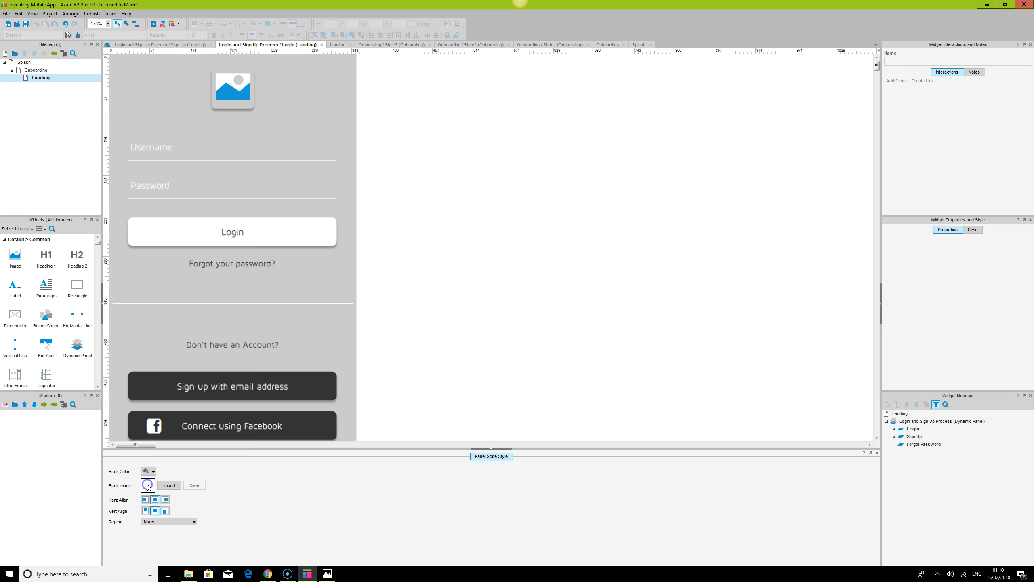
click(500, 449)
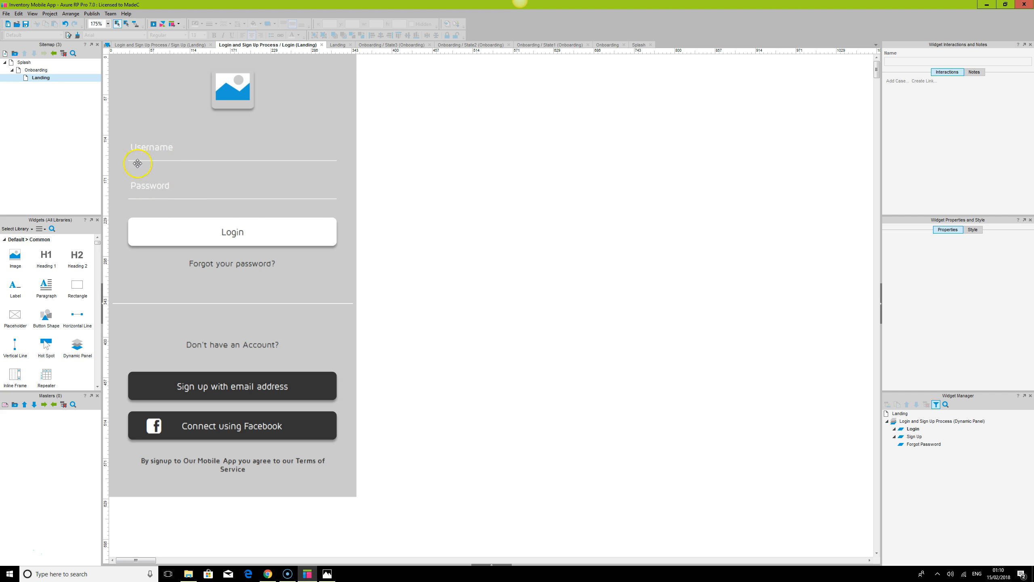
Name the Login button loginBtn
click(256, 236)
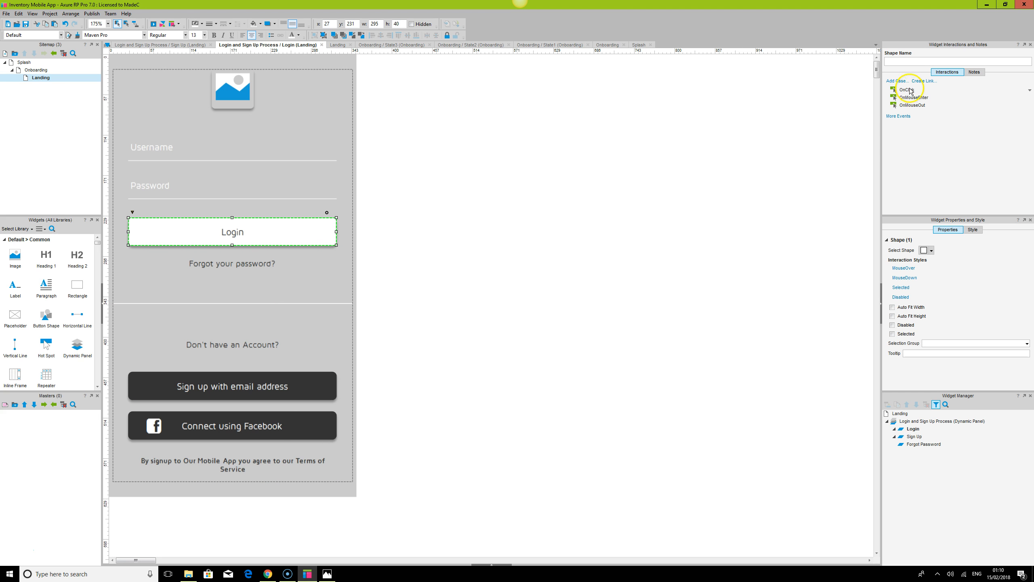
click(901, 61)
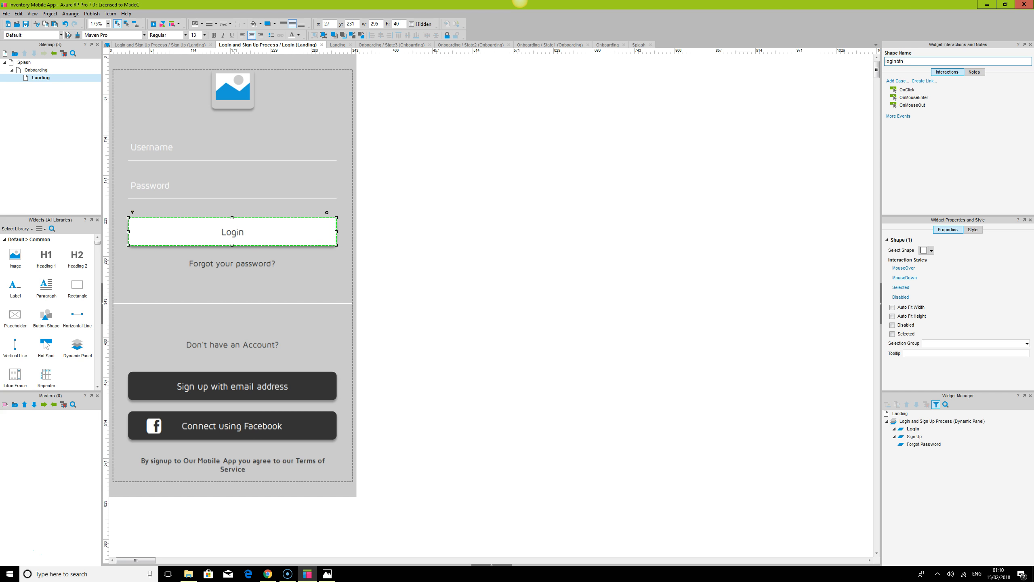
click(700, 280)
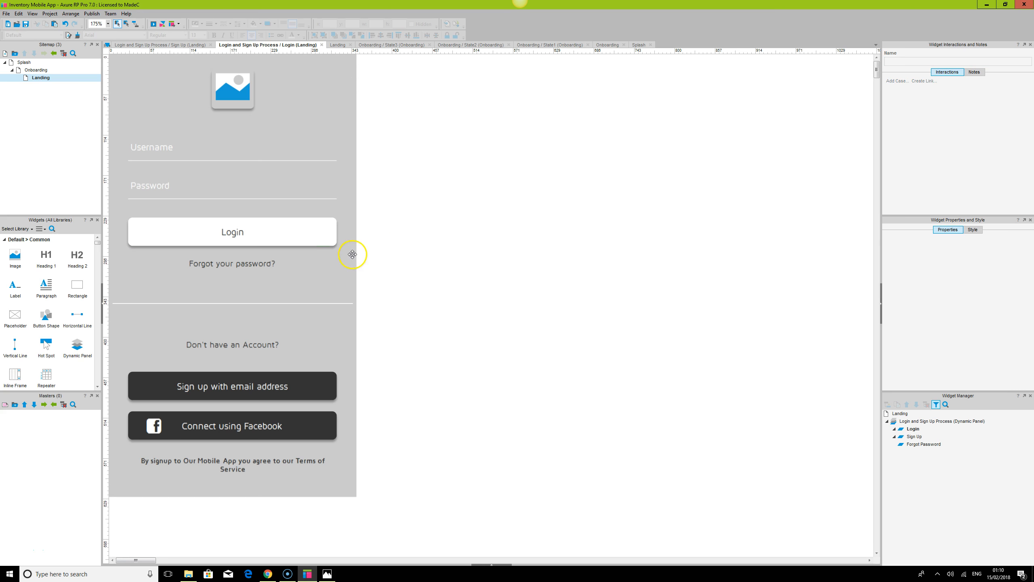
click(291, 232)
double_click(905, 89)
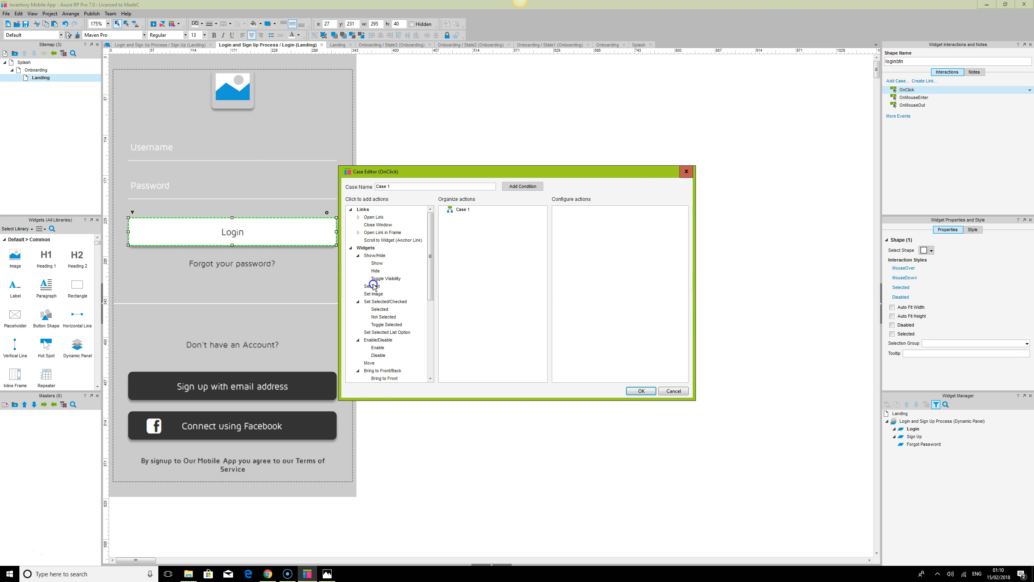
scroll(378, 316, down, 2)
scroll(378, 316, down, 4)
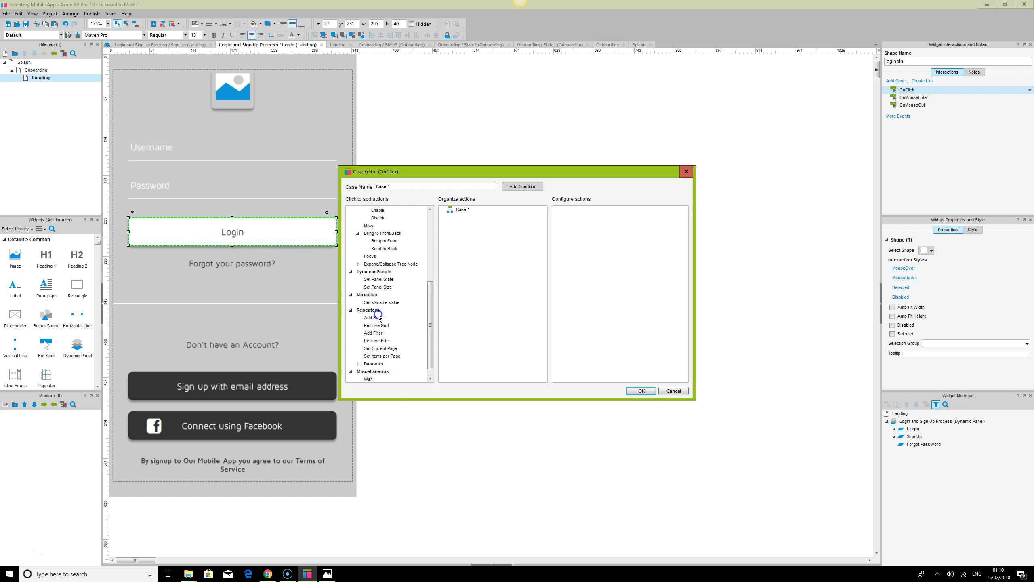
click(376, 279)
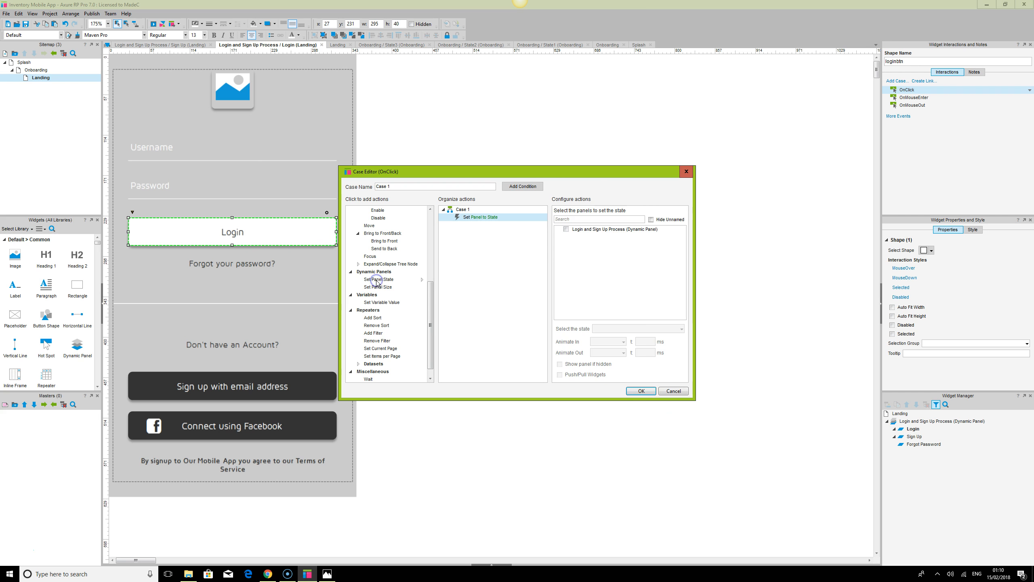
click(567, 229)
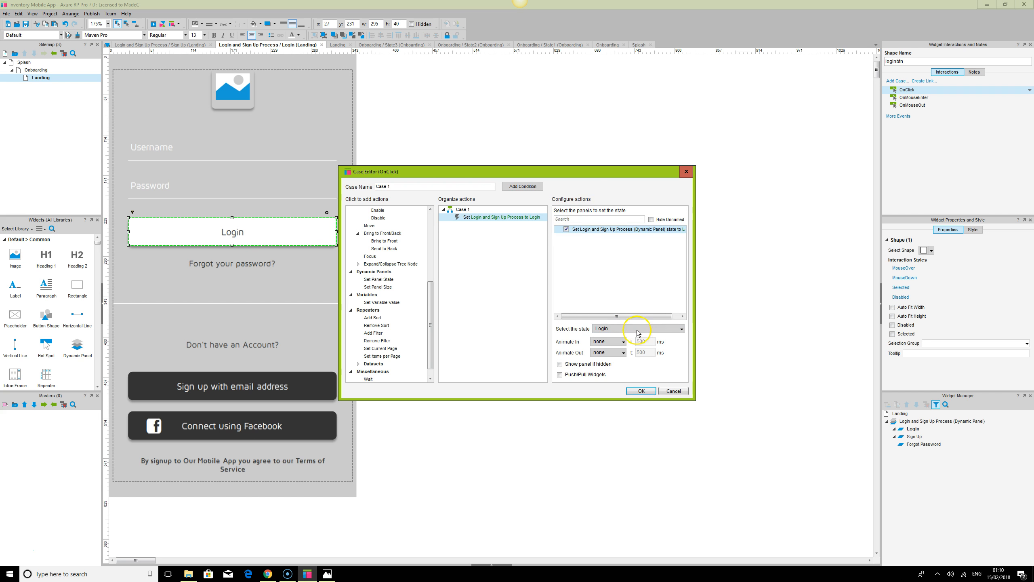
click(637, 328)
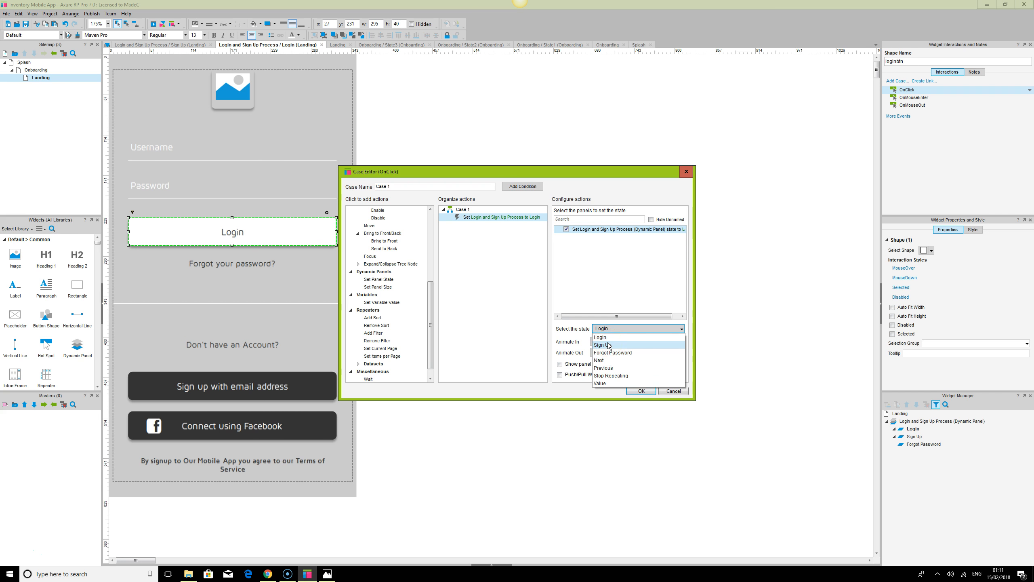
click(693, 398)
click(676, 392)
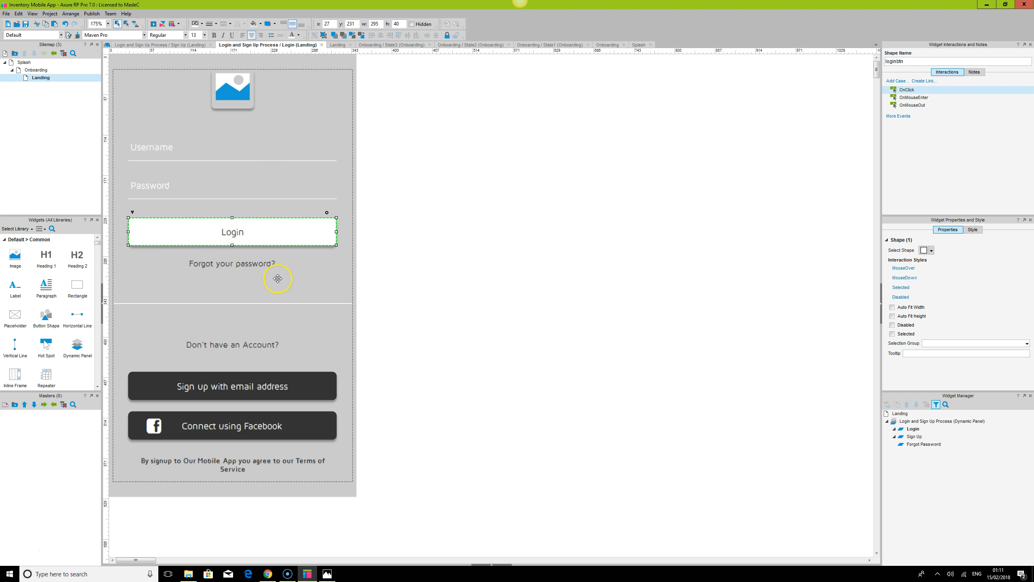
Name the 'Sign up with email address' button signupBtn
click(255, 345)
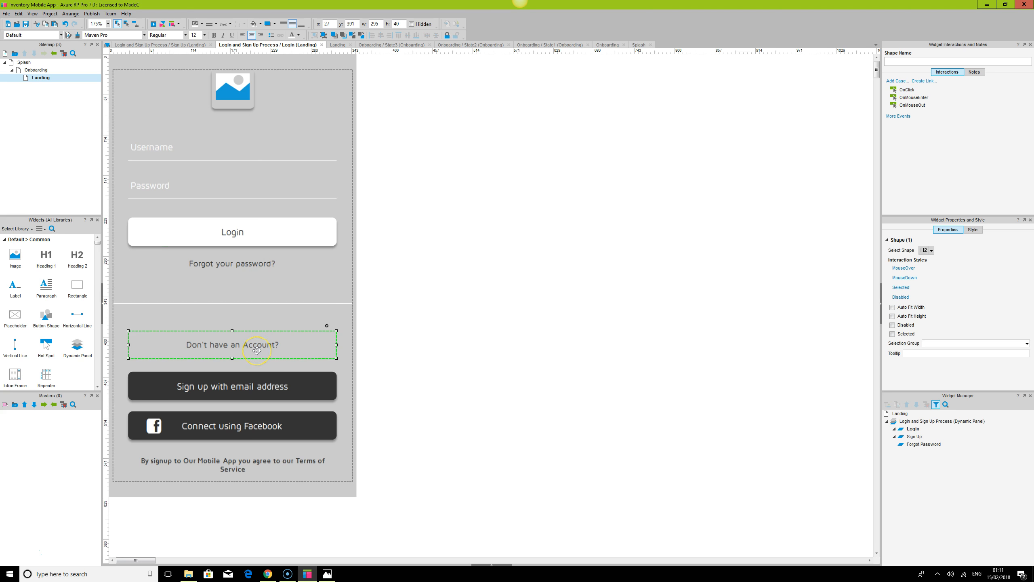
click(250, 386)
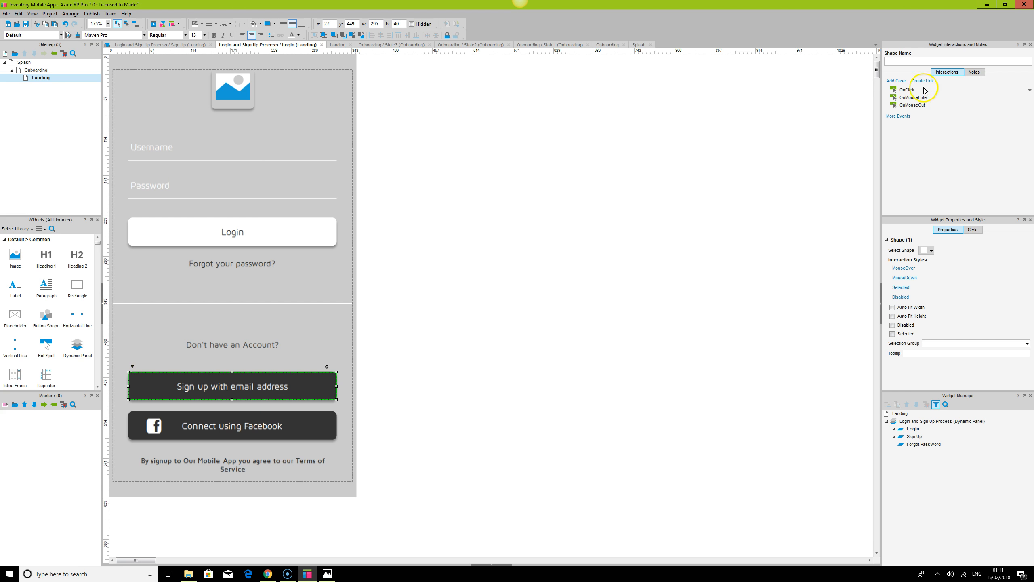
click(903, 62)
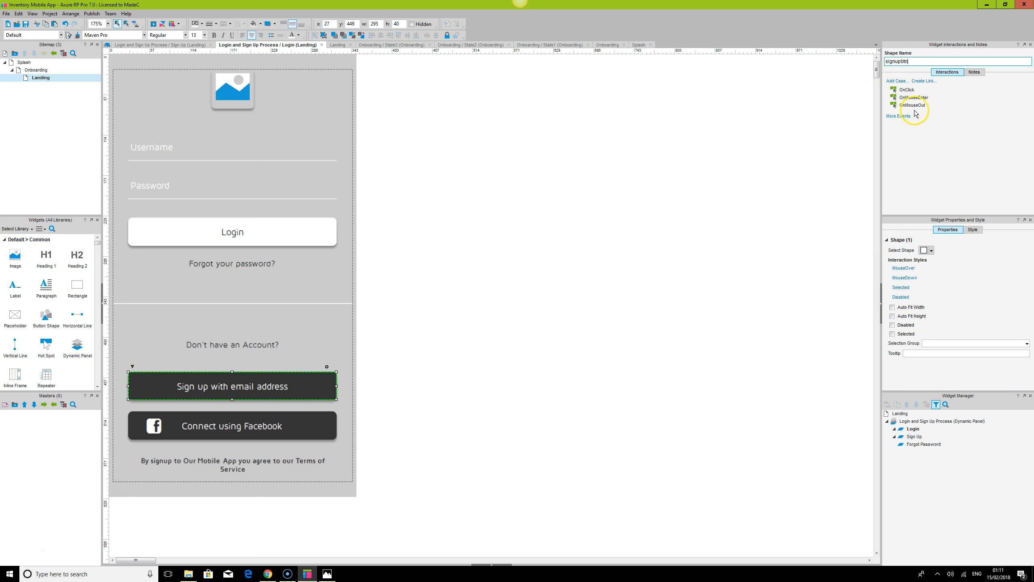
Add an OnClick case to signupBtn setting the dynamic panel to the Sign Up state with a fade animation
double_click(907, 89)
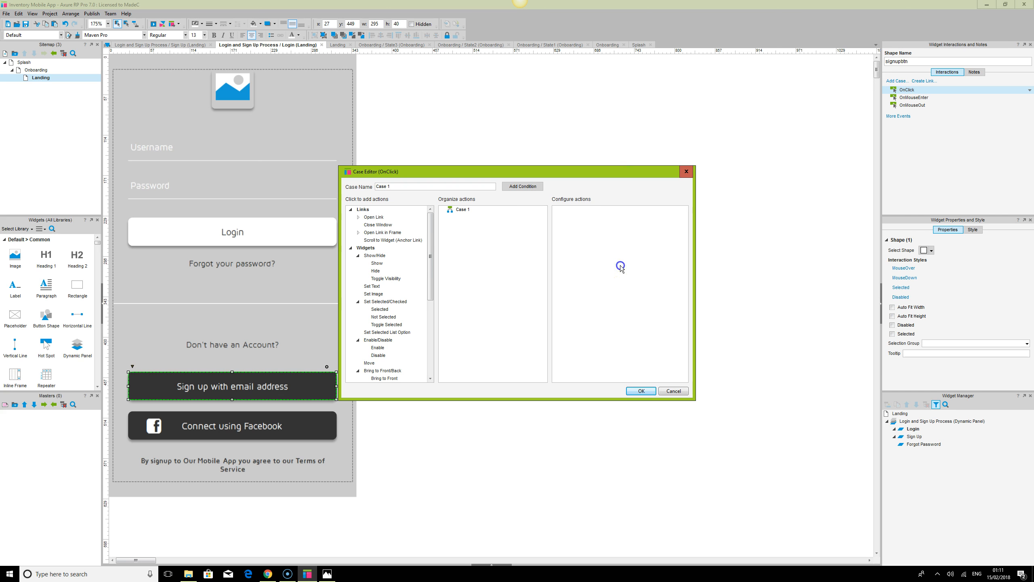
drag(429, 259, 425, 317)
click(379, 302)
click(566, 229)
click(606, 329)
click(607, 344)
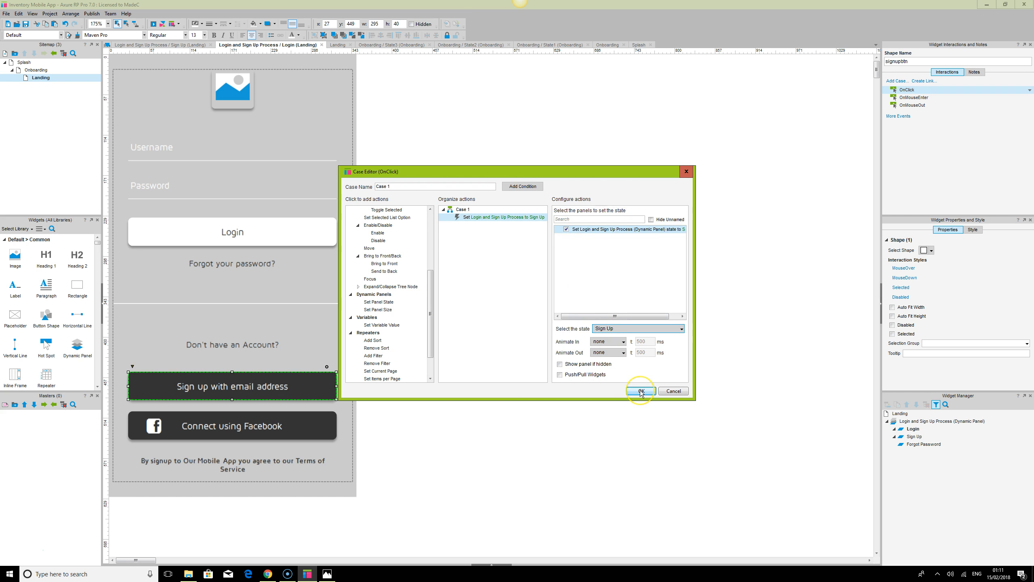
click(616, 346)
click(606, 355)
click(649, 394)
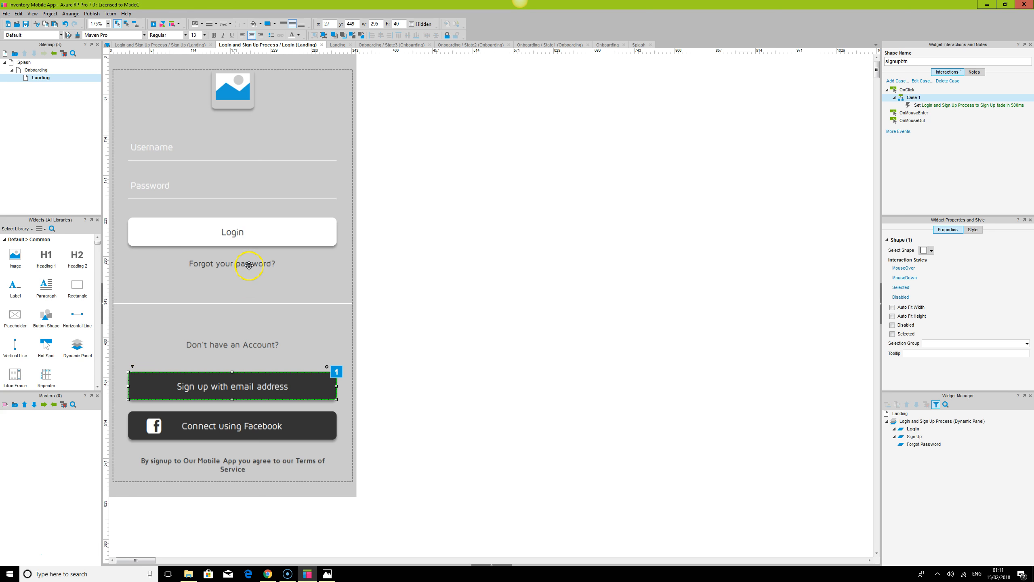
Open the panel's Sign Up state and start an OnClick case on the 'Already have an account?' link, then cancel it
double_click(915, 437)
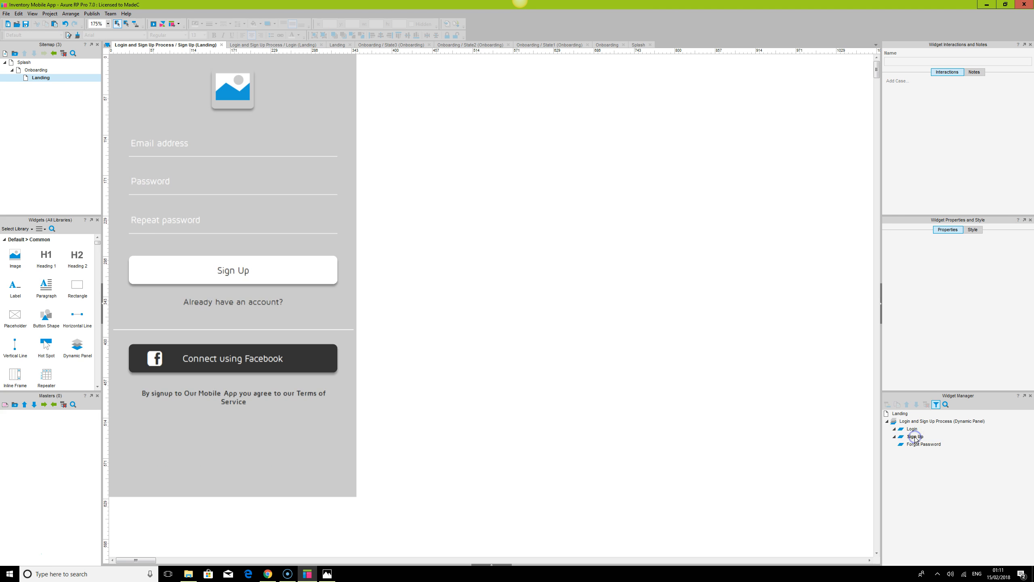
click(236, 302)
click(235, 302)
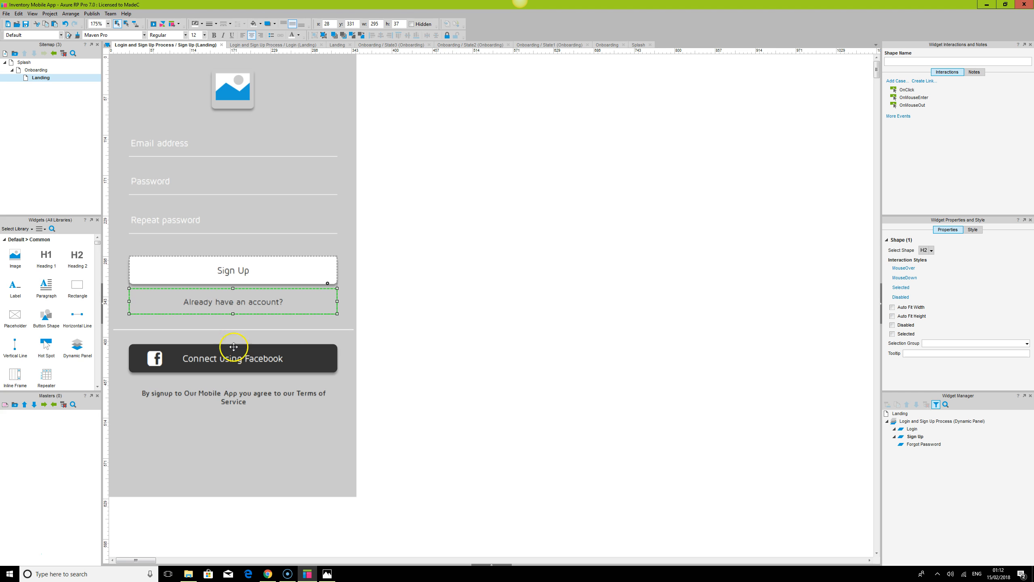
double_click(907, 91)
scroll(385, 322, down, 3)
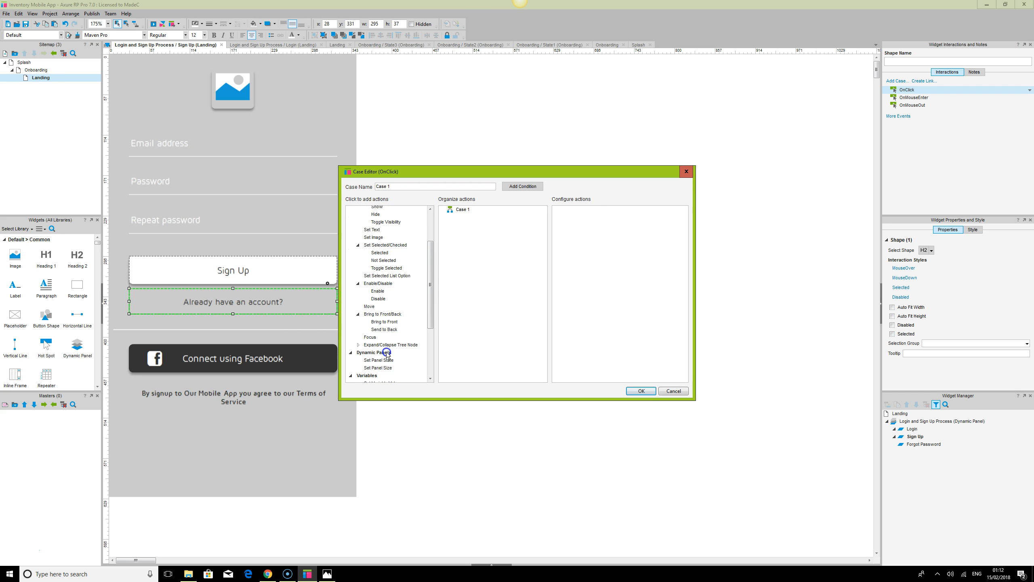
click(676, 391)
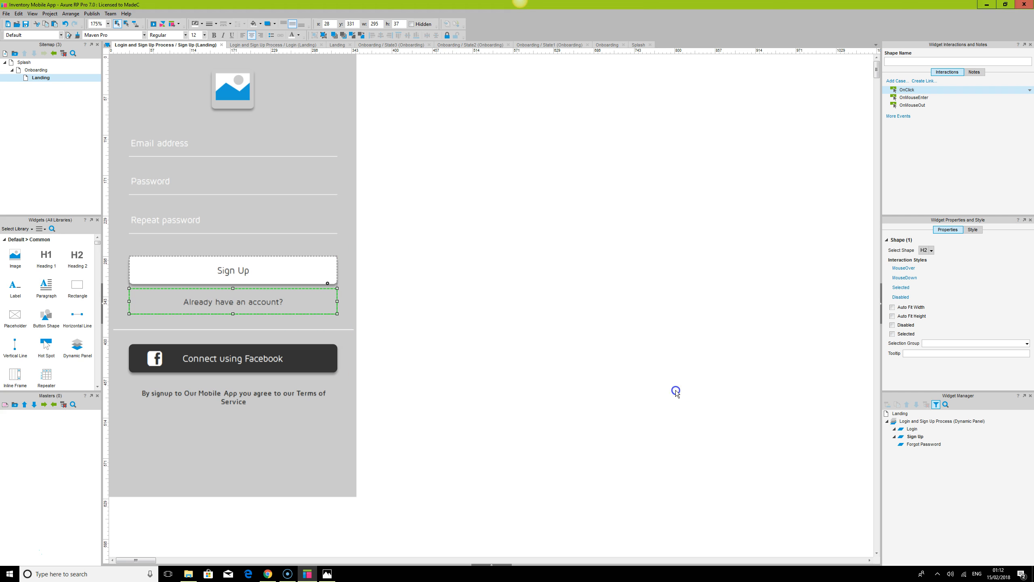
click(676, 391)
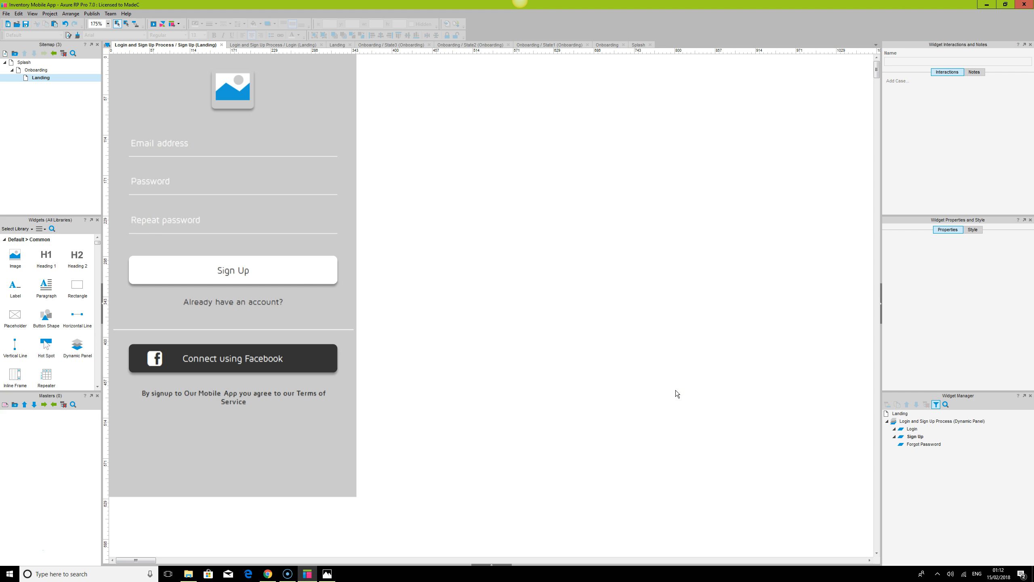
Move the Facebook button and terms text down in the Sign Up state
click(236, 358)
click(531, 360)
click(229, 358)
drag(233, 358, 235, 402)
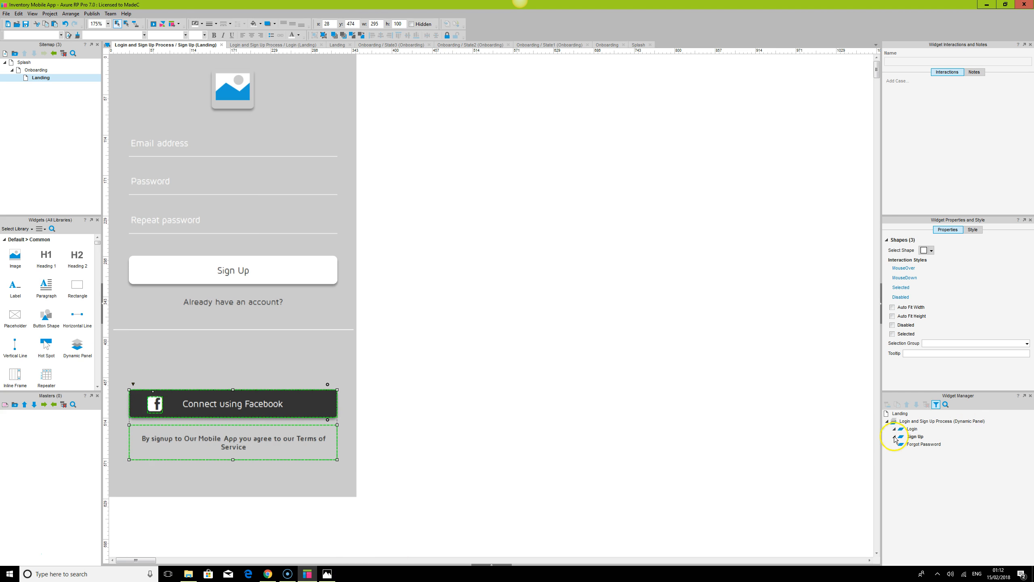
Copy the signup button from the Login state and paste it into the Sign Up state
double_click(912, 429)
click(316, 383)
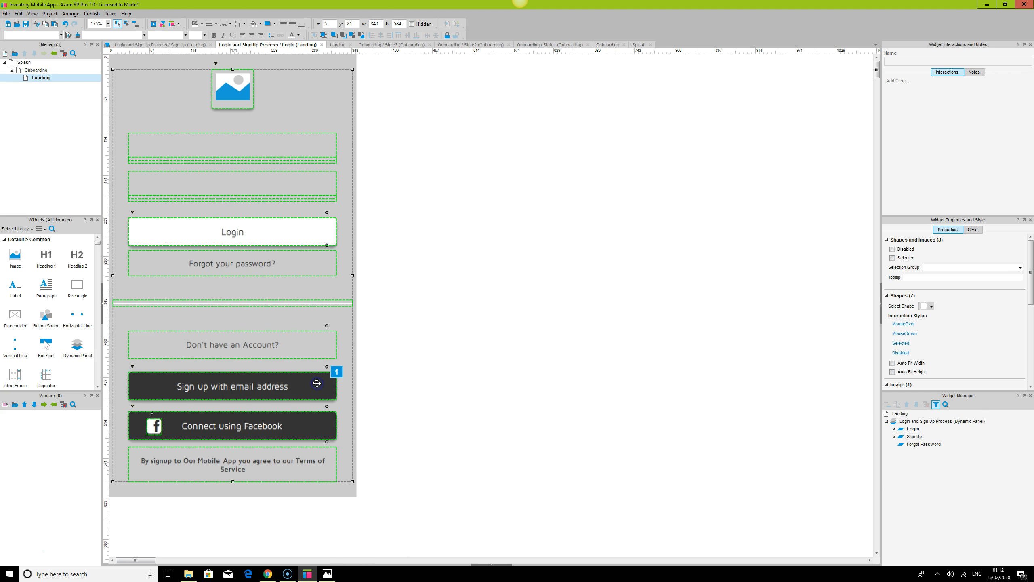
double_click(914, 437)
key(ctrl+v)
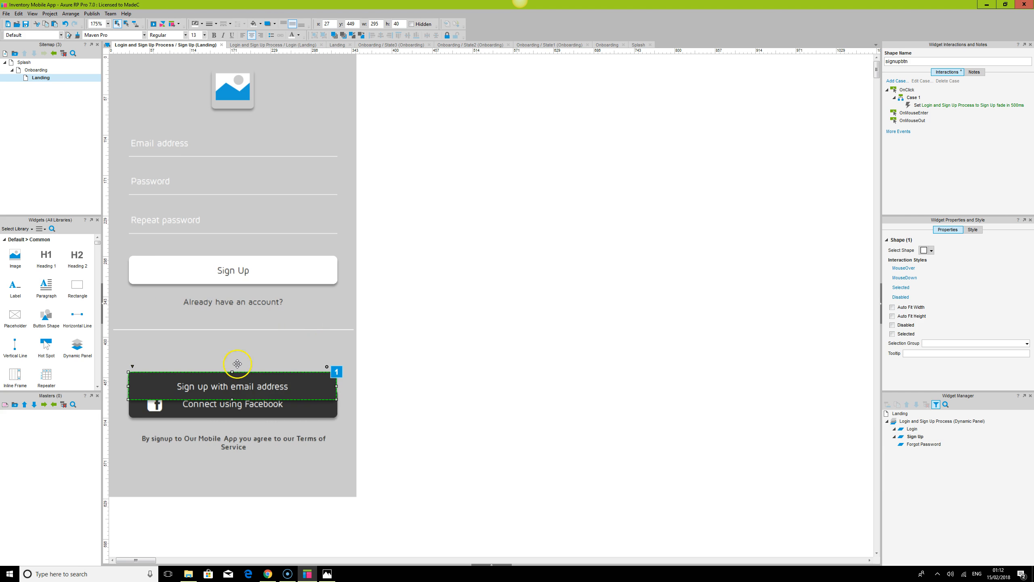
Change the pasted button's label to Login
double_click(235, 385)
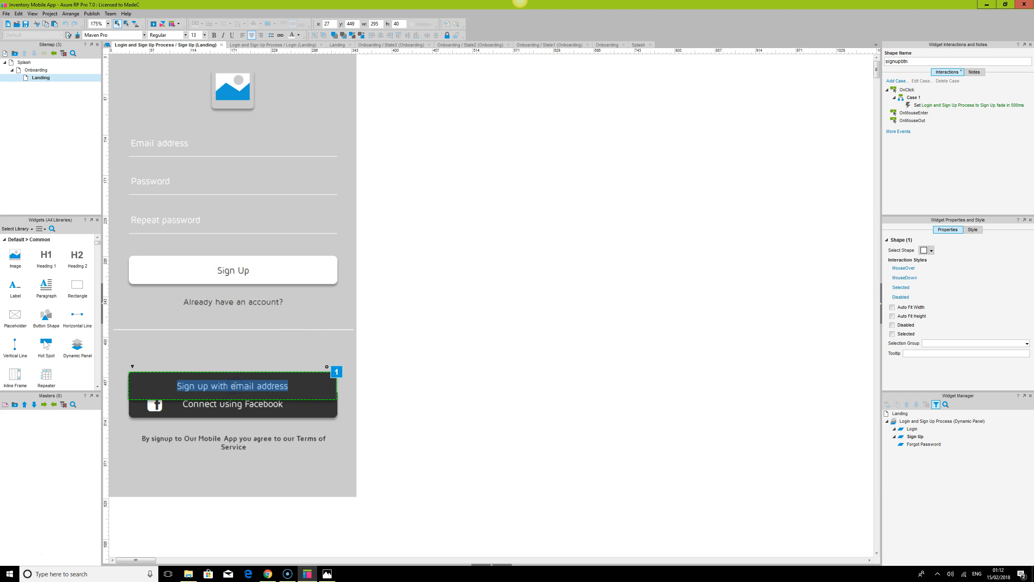
text(Login)
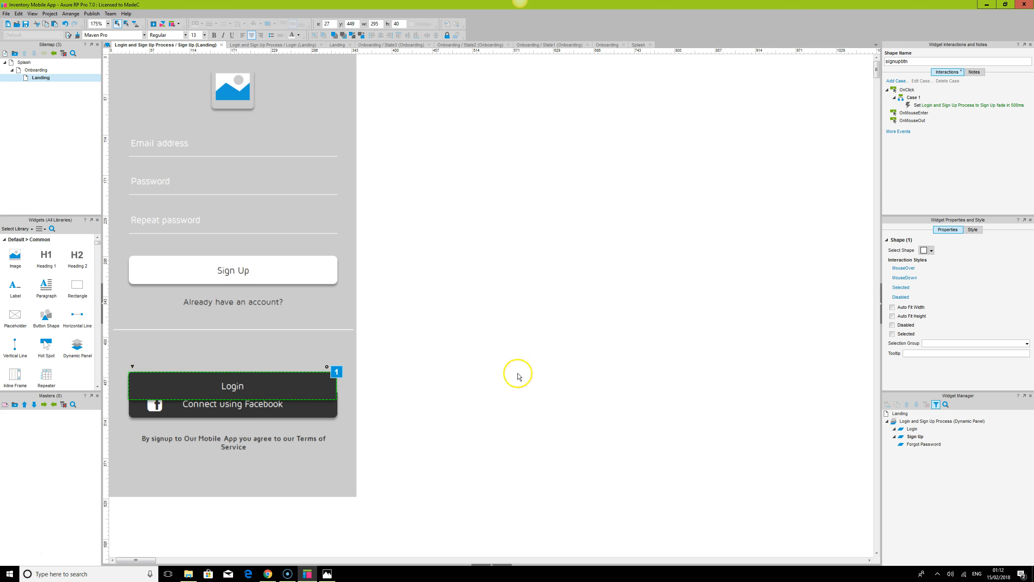
click(545, 370)
Move the Login button and the 'Already have an account?' link down beneath the divider
drag(234, 387, 232, 355)
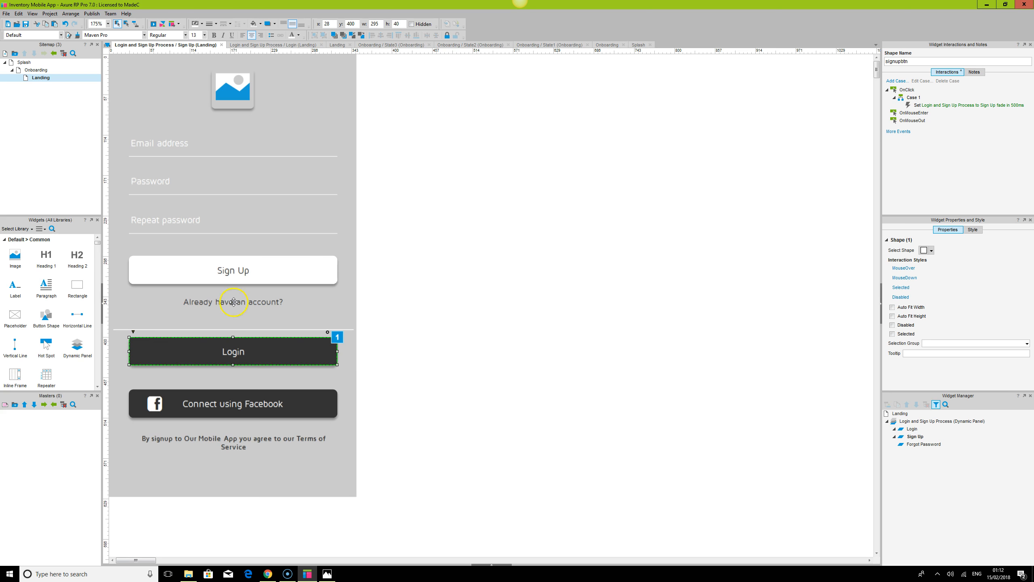
click(234, 302)
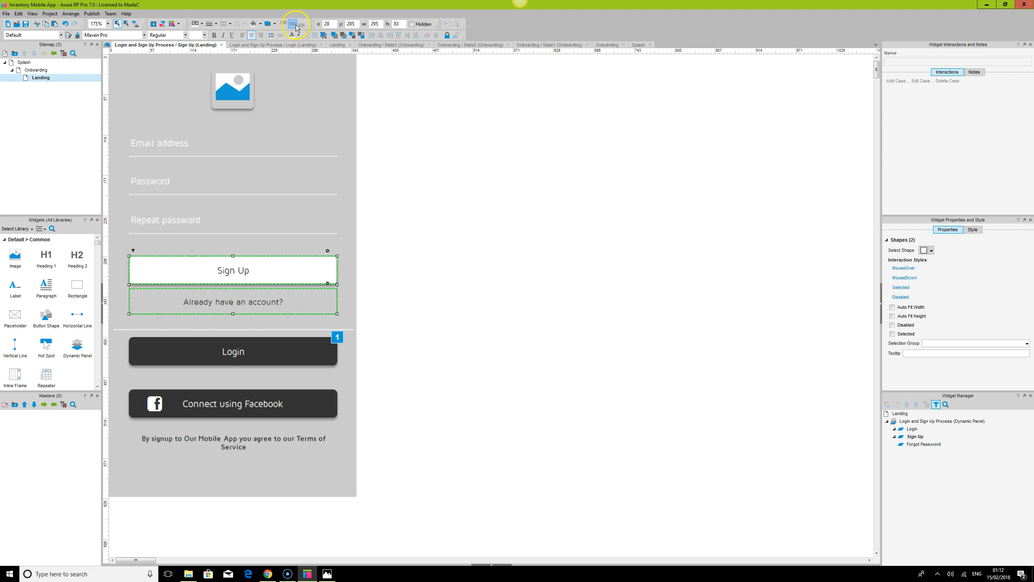
click(228, 326)
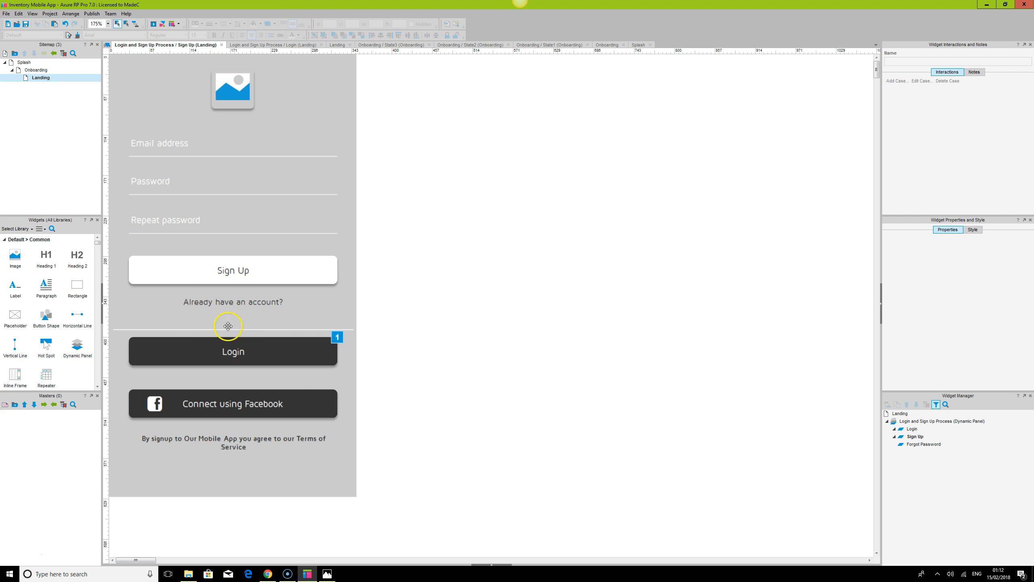
click(234, 302)
click(234, 351)
double_click(234, 351)
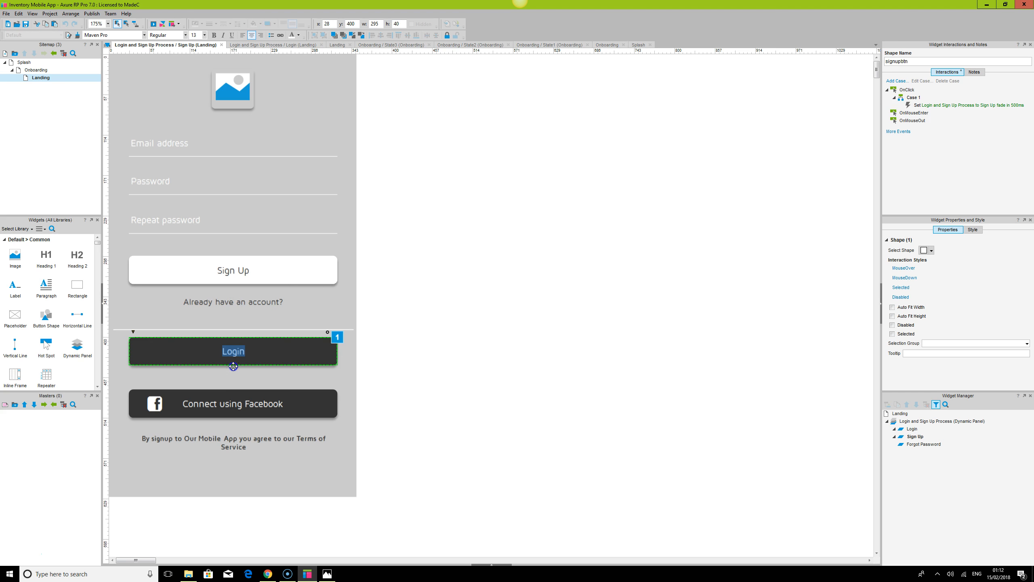
click(291, 355)
drag(292, 354, 290, 369)
click(266, 301)
drag(263, 311, 261, 334)
Select the Login button, Facebook button and terms text, distribute them vertically and shift them down
click(255, 398)
shift+click(254, 366)
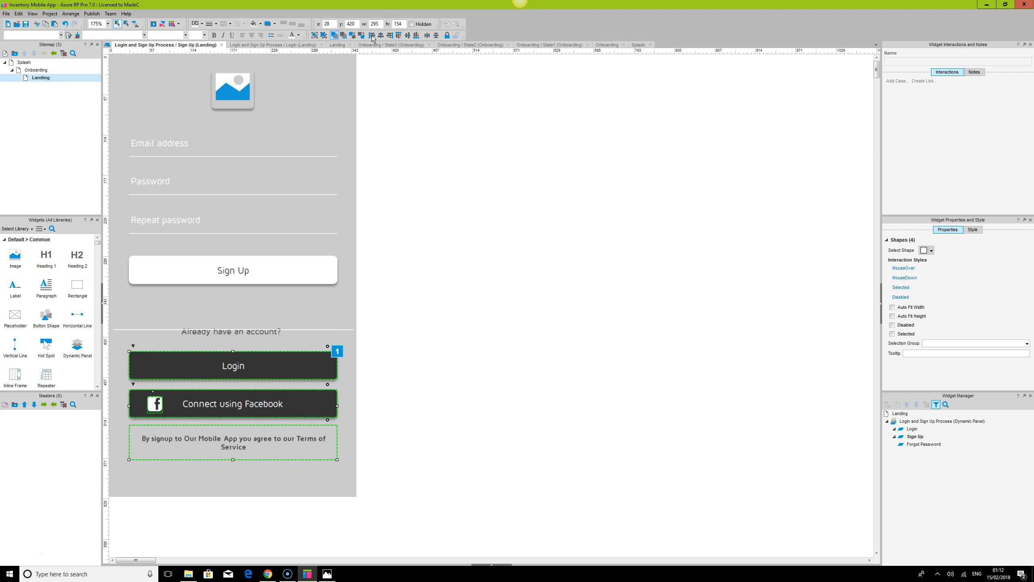
click(437, 36)
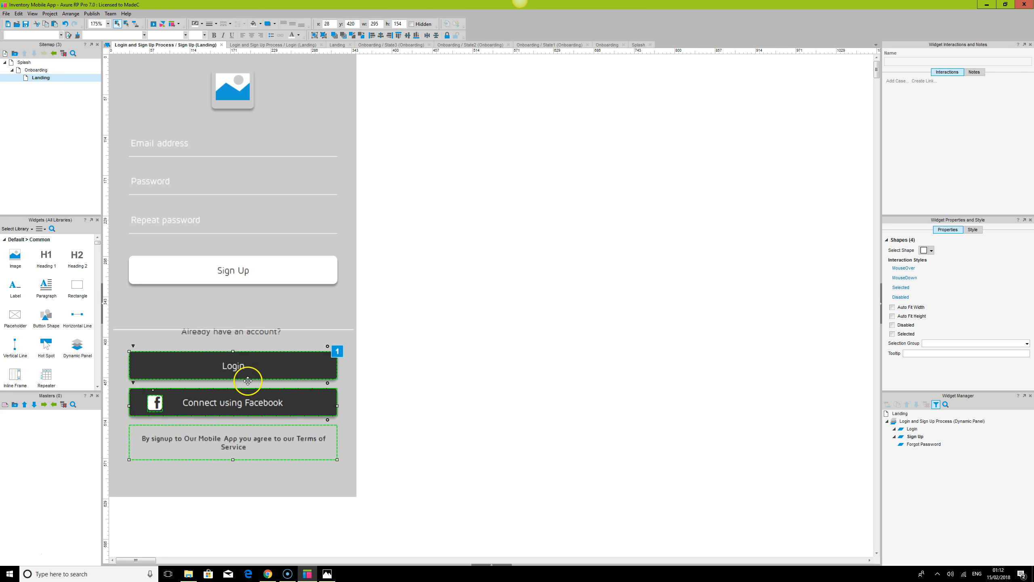
drag(251, 365, 249, 383)
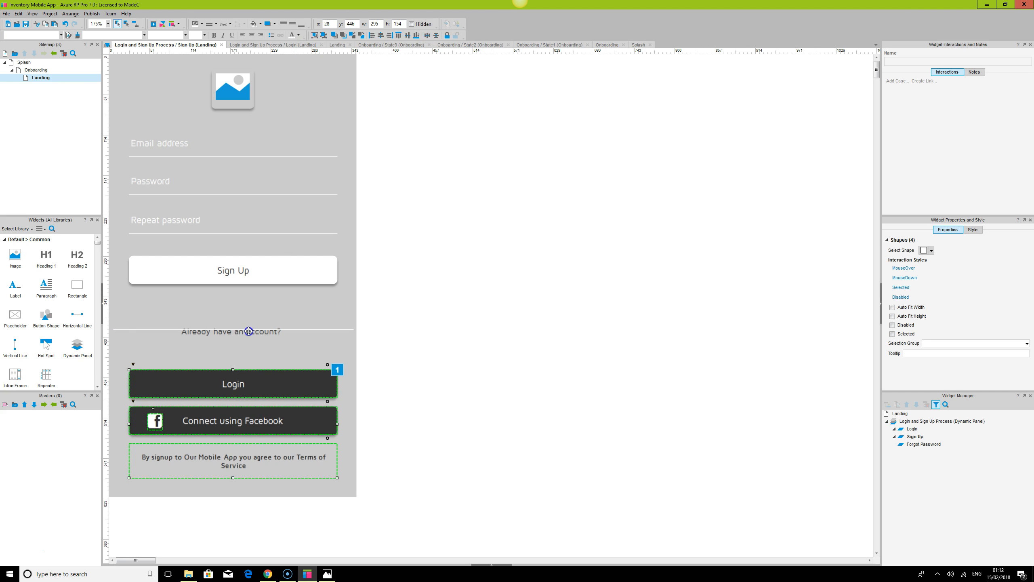
Move the 'Already have an account?' link down just above the Login button
click(249, 330)
drag(255, 335, 254, 355)
click(477, 348)
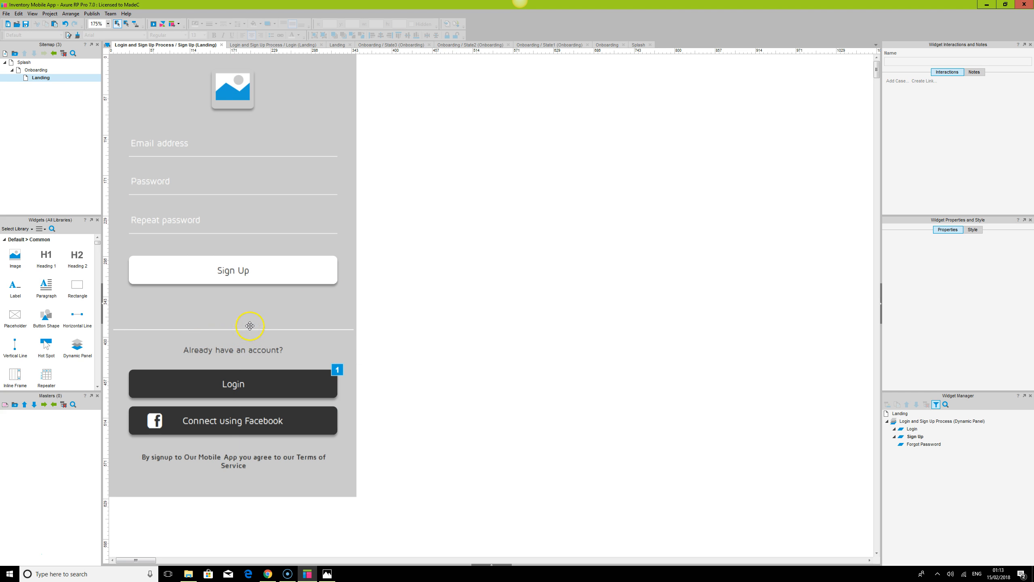
Move the divider line up to sit just below the Sign Up button
click(262, 263)
ctrl+click(168, 225)
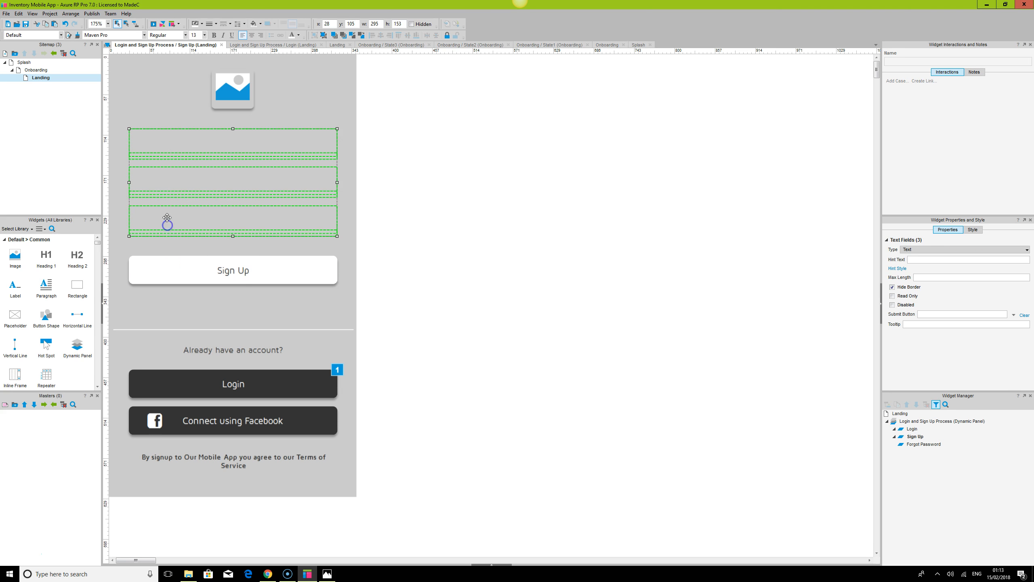
ctrl+click(243, 93)
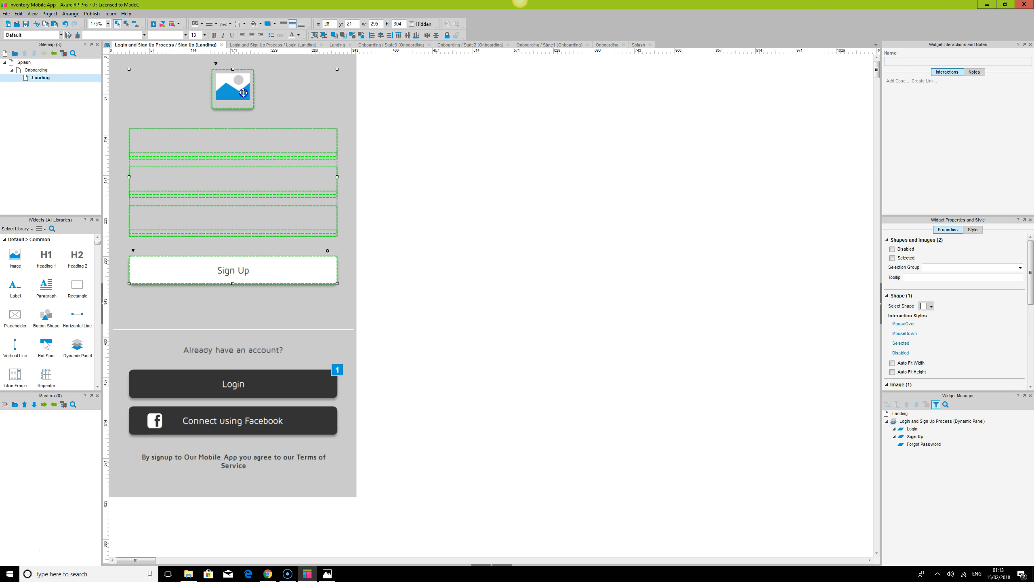
click(314, 36)
click(436, 165)
click(254, 330)
drag(254, 330, 254, 305)
Select the 'Already have an account?' link, Login button, Facebook button and terms text and distribute them vertically
click(501, 367)
click(239, 348)
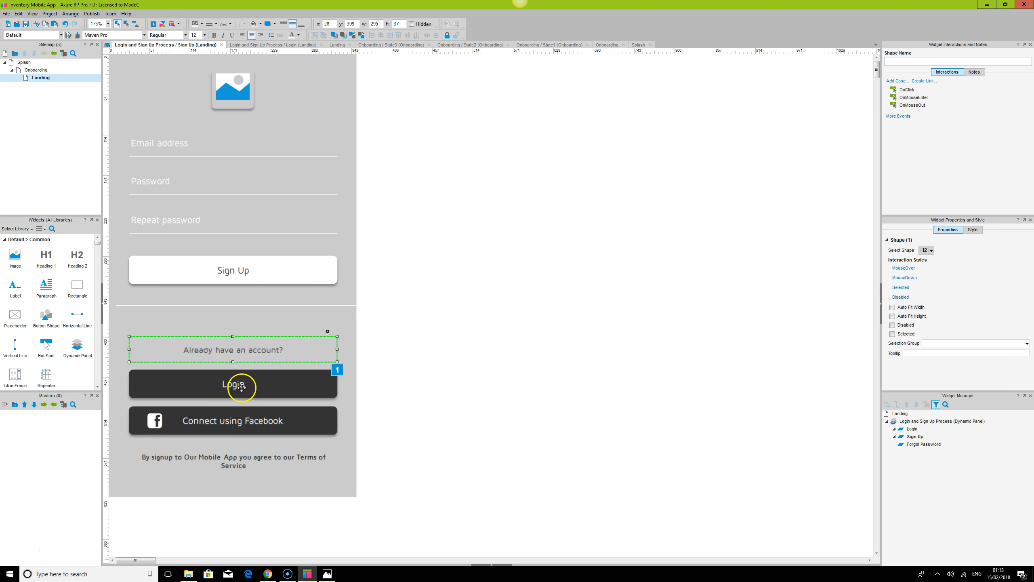
shift+click(239, 383)
shift+click(240, 415)
shift+click(244, 459)
click(436, 35)
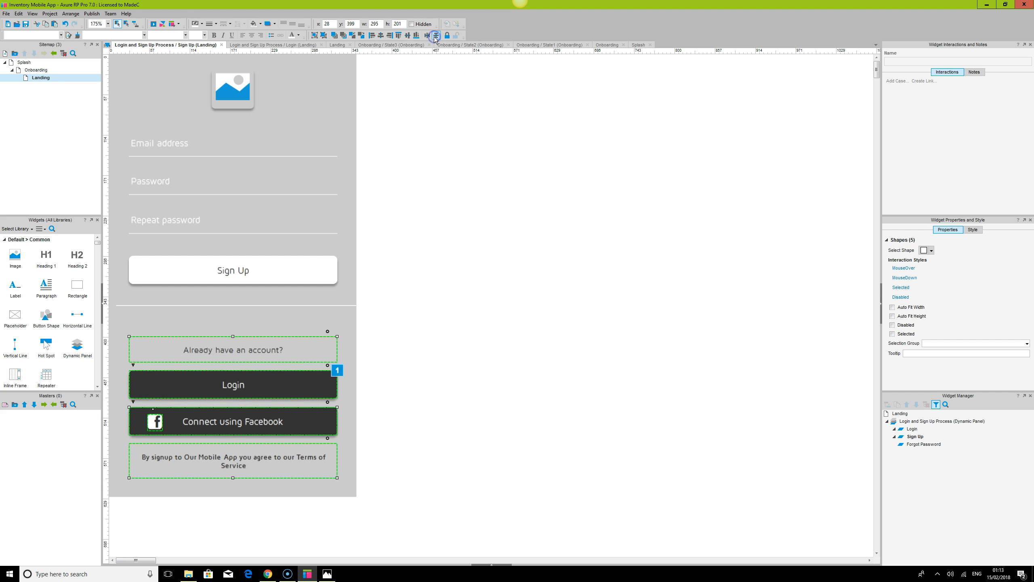
click(313, 36)
Move the Sign Up button up slightly
click(229, 273)
drag(228, 273, 232, 261)
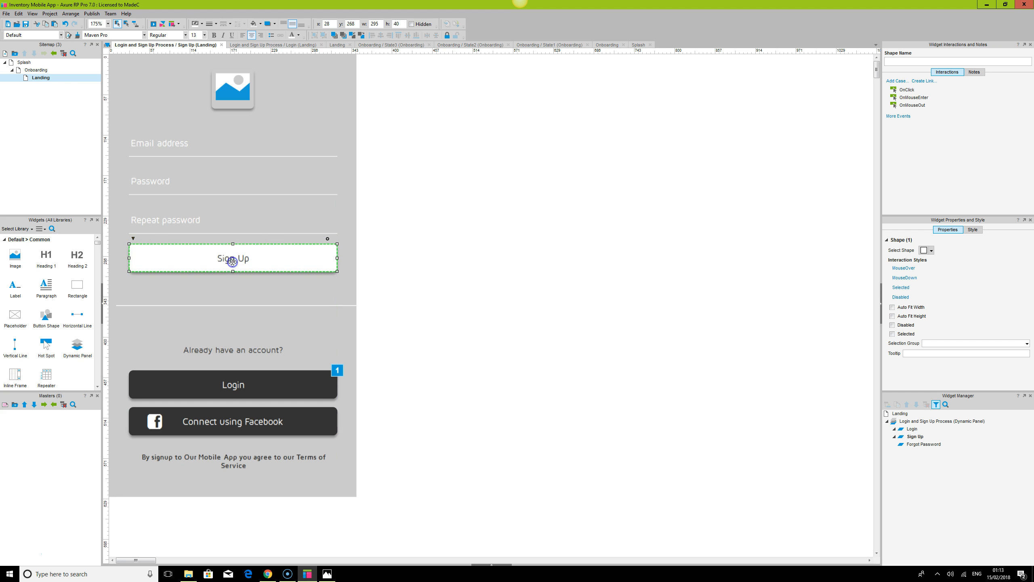
Select all Sign Up state elements, then centre-align and distribute them vertically
ctrl+click(196, 224)
ctrl+click(232, 94)
click(436, 36)
click(380, 36)
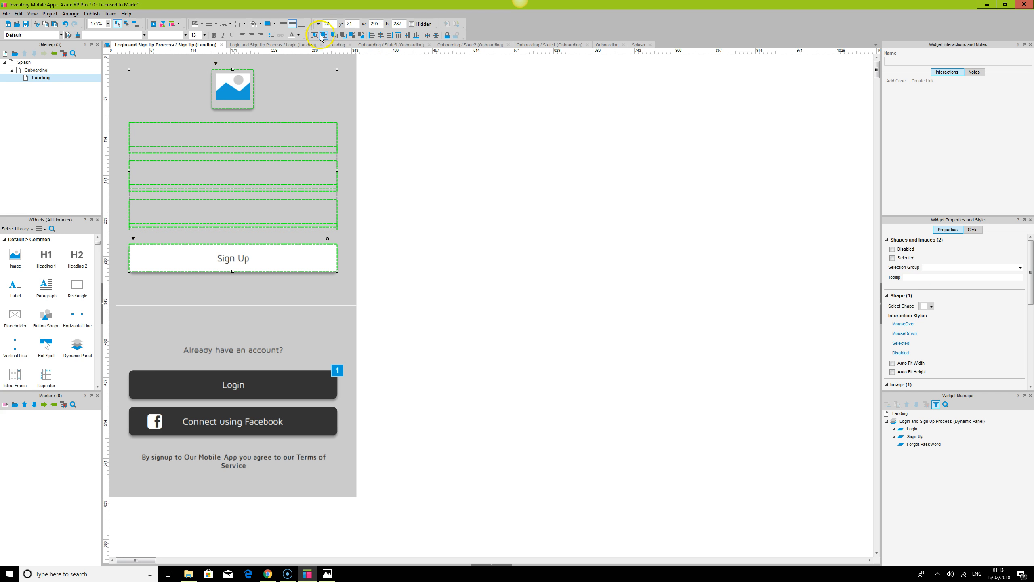
ctrl+click(240, 306)
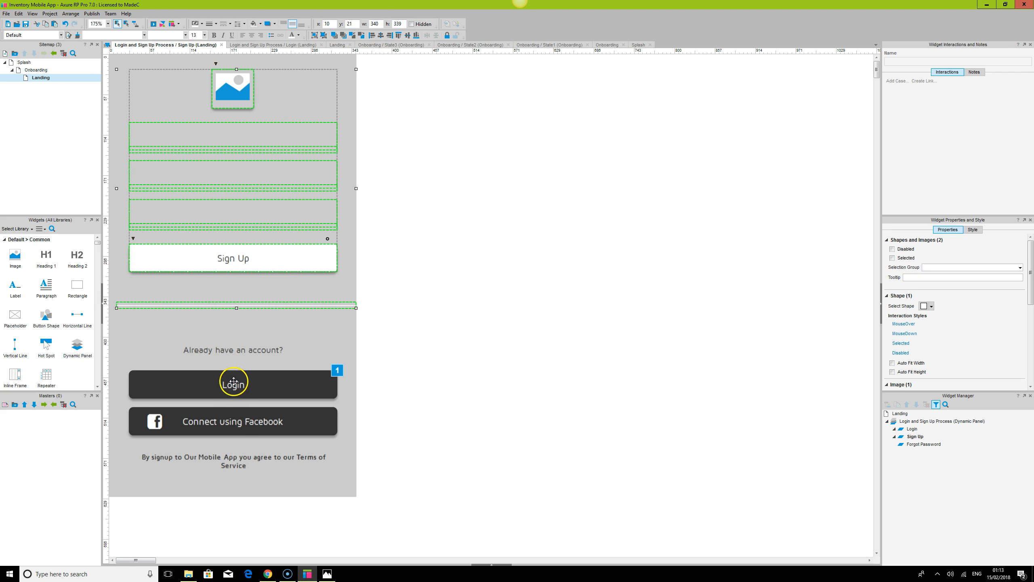
ctrl+click(234, 382)
click(380, 36)
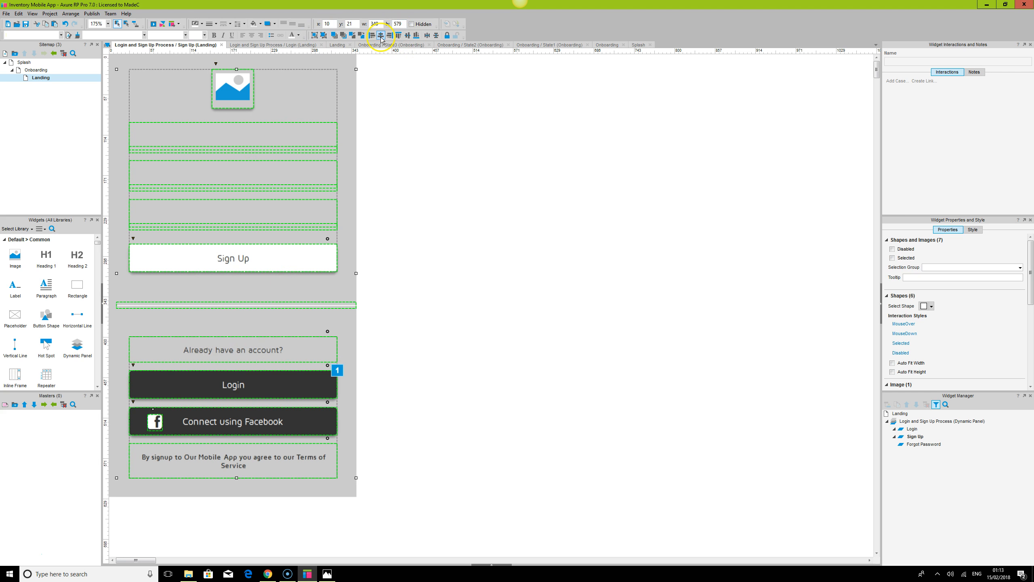
click(435, 35)
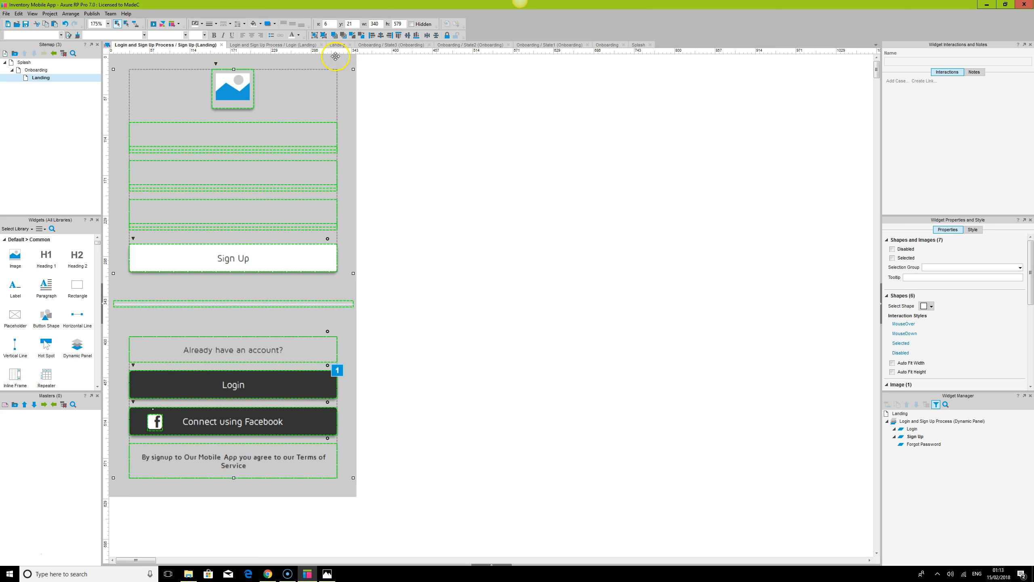
Centre all Sign Up state elements horizontally within the panel background
click(315, 35)
click(325, 60)
ctrl+click(226, 91)
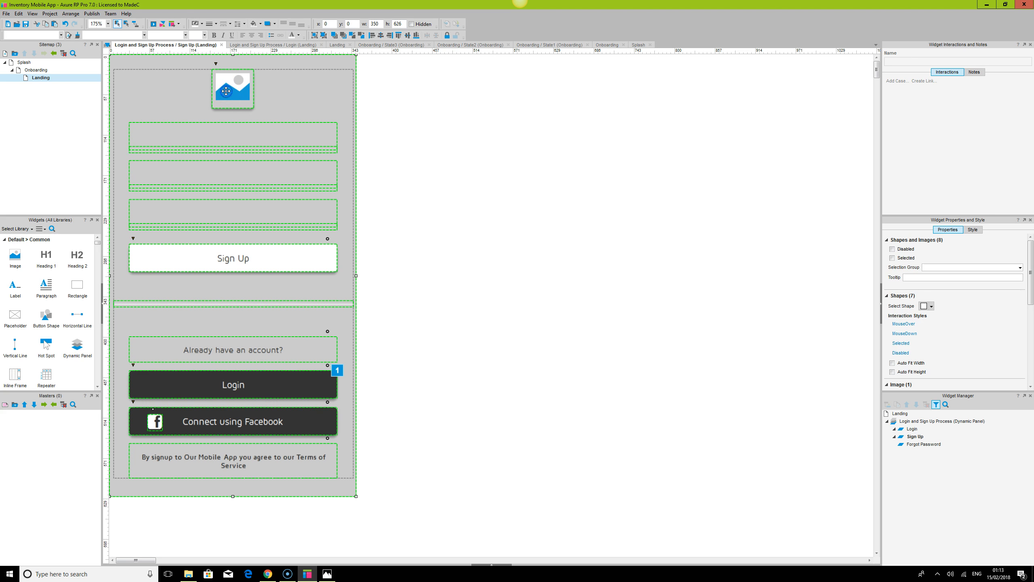
click(402, 37)
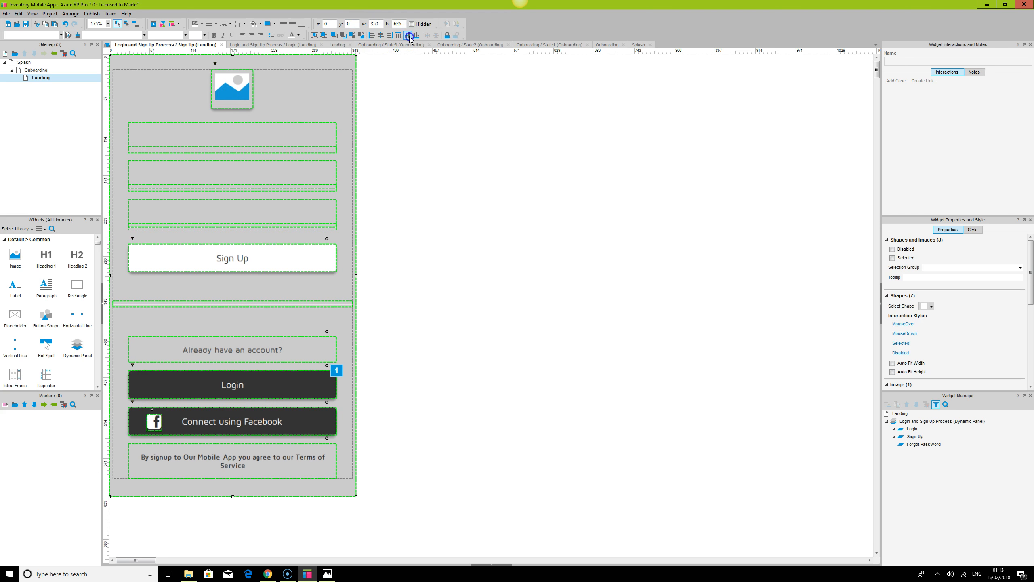
click(409, 36)
click(465, 179)
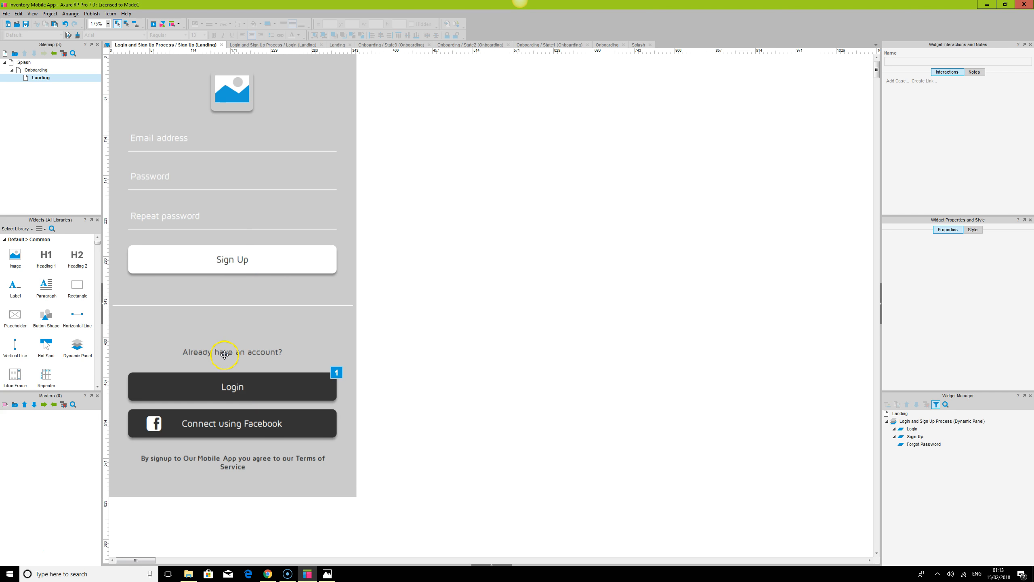
Rename the Login button to loginBtn
click(256, 385)
click(910, 61)
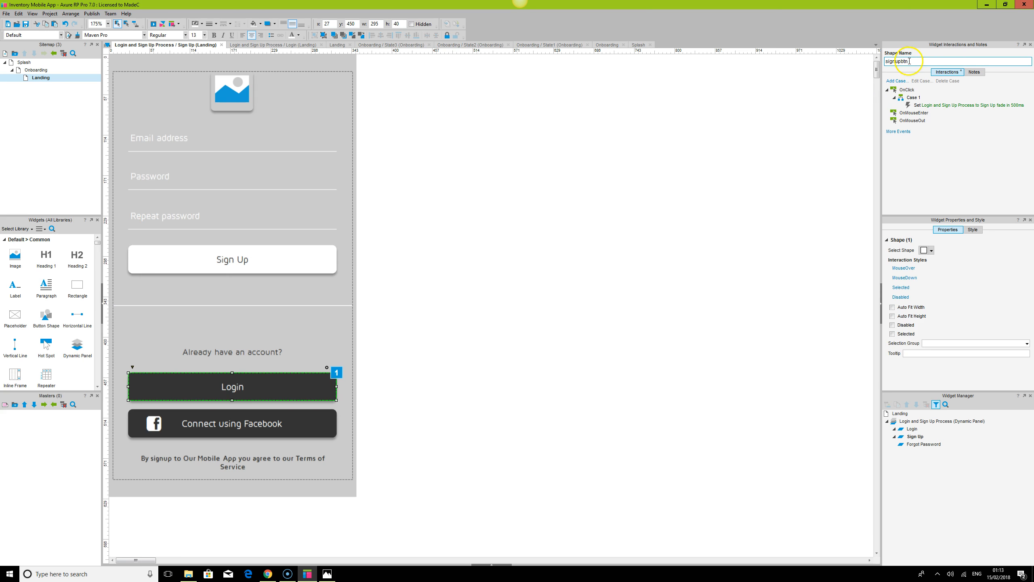
double_click(913, 61)
text(loginbtn)
key(Return)
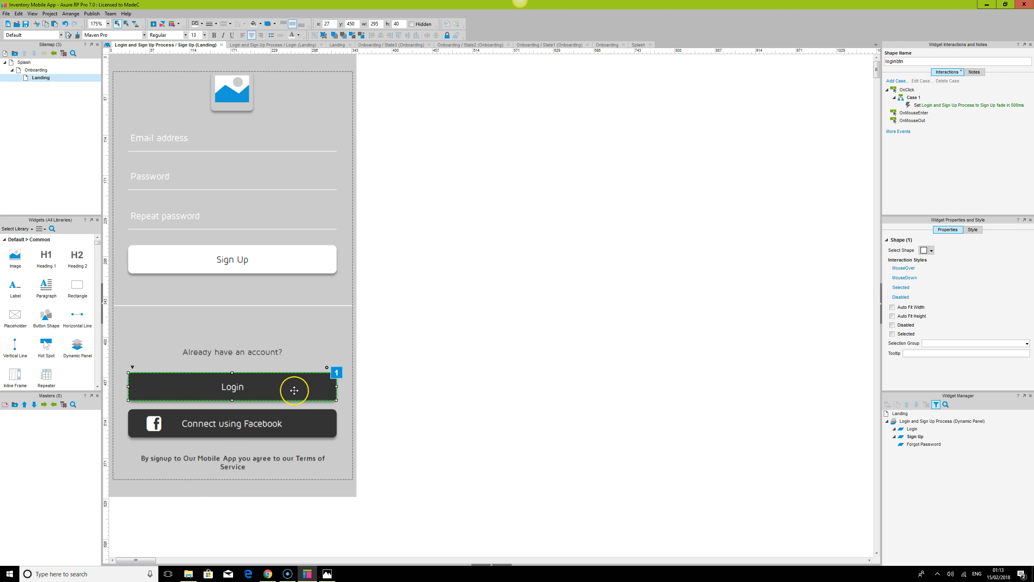
Edit the Login button's click action to set the dynamic panel to the Login state with a 500 ms fade
double_click(953, 105)
click(614, 329)
click(617, 338)
click(642, 391)
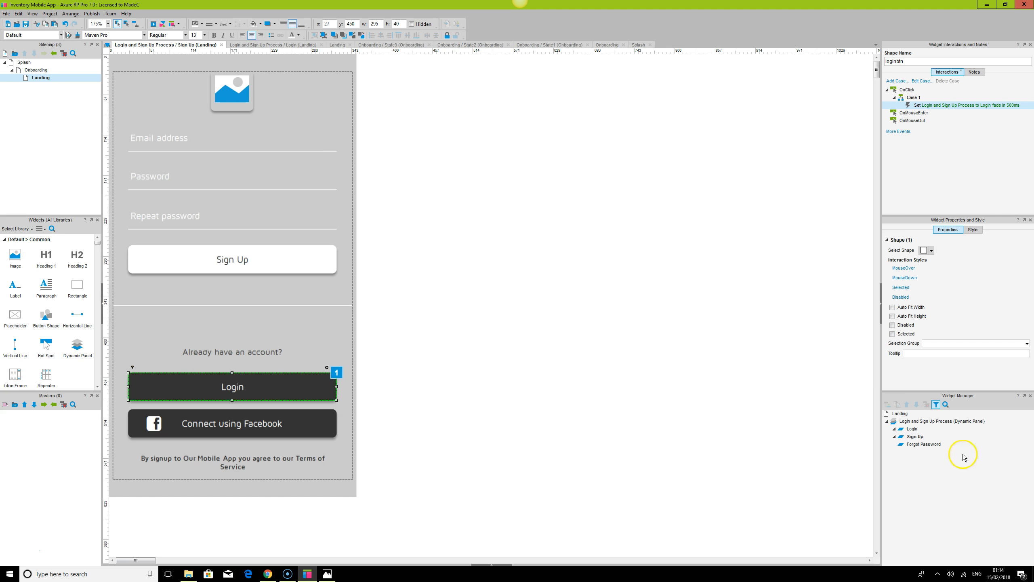
Open the Login state and inspect the sign-up button's interaction
double_click(912, 430)
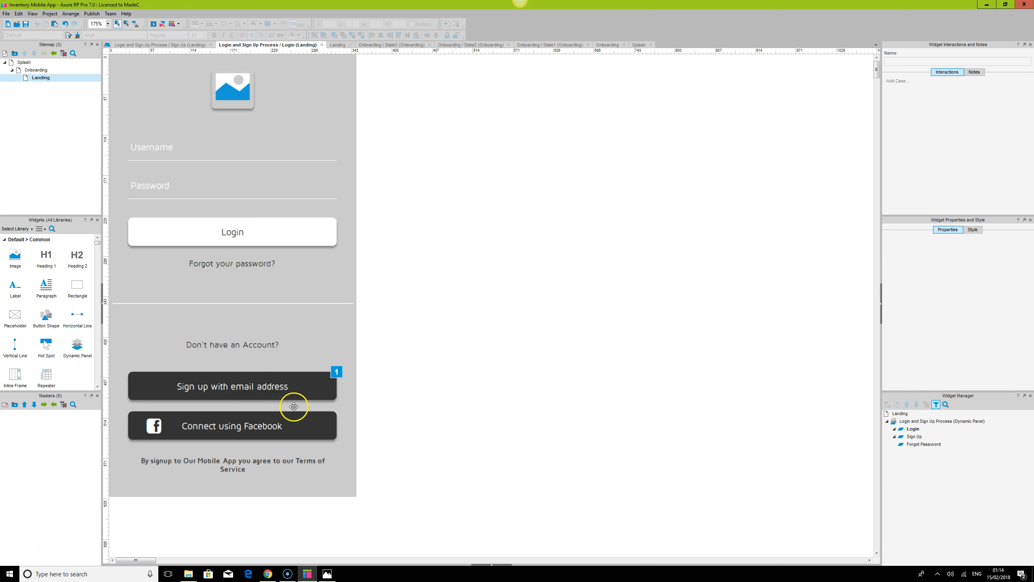
key(ctrl+a)
click(297, 388)
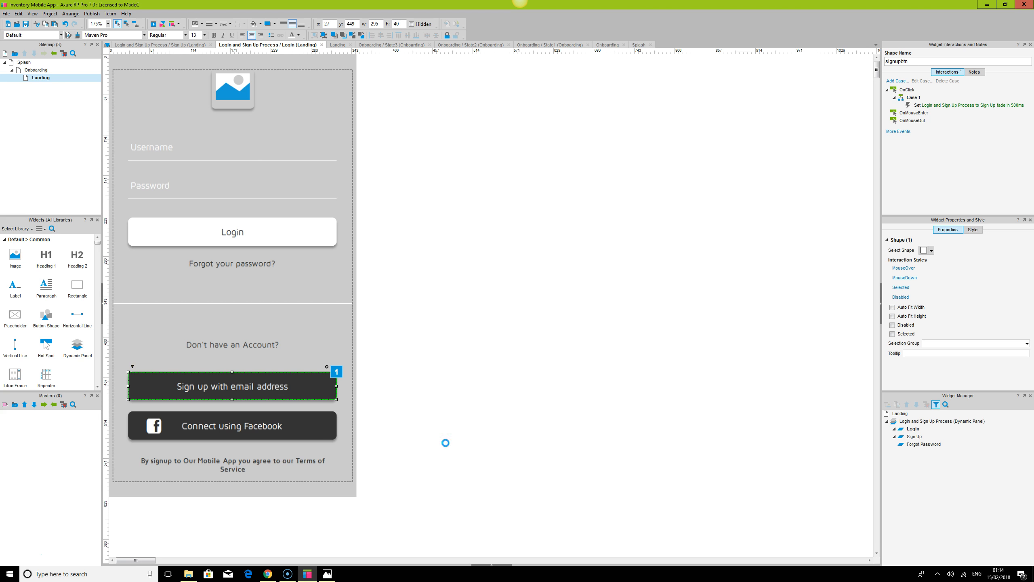
Switch to the browser and reload the prototype preview
click(267, 578)
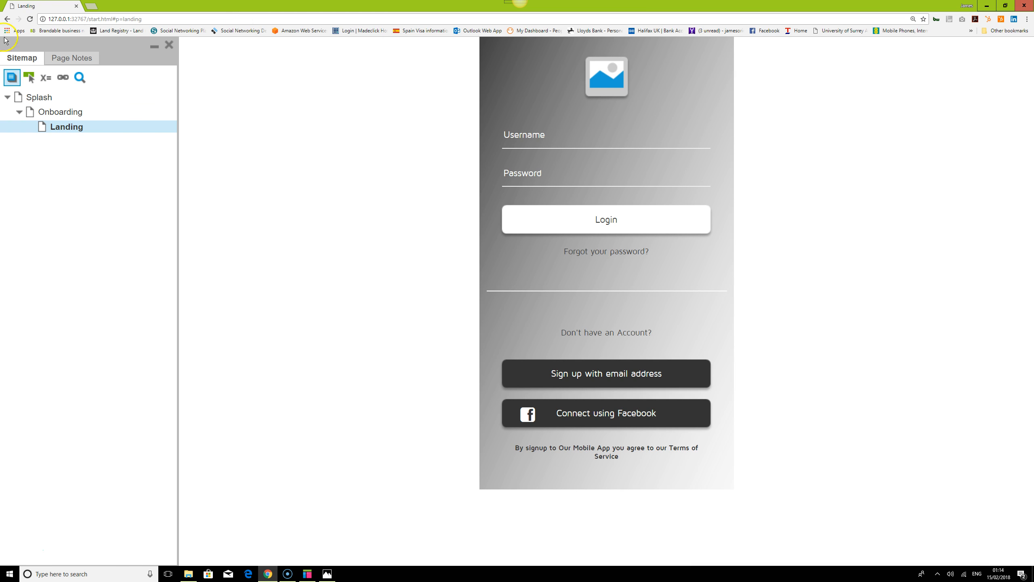
click(30, 19)
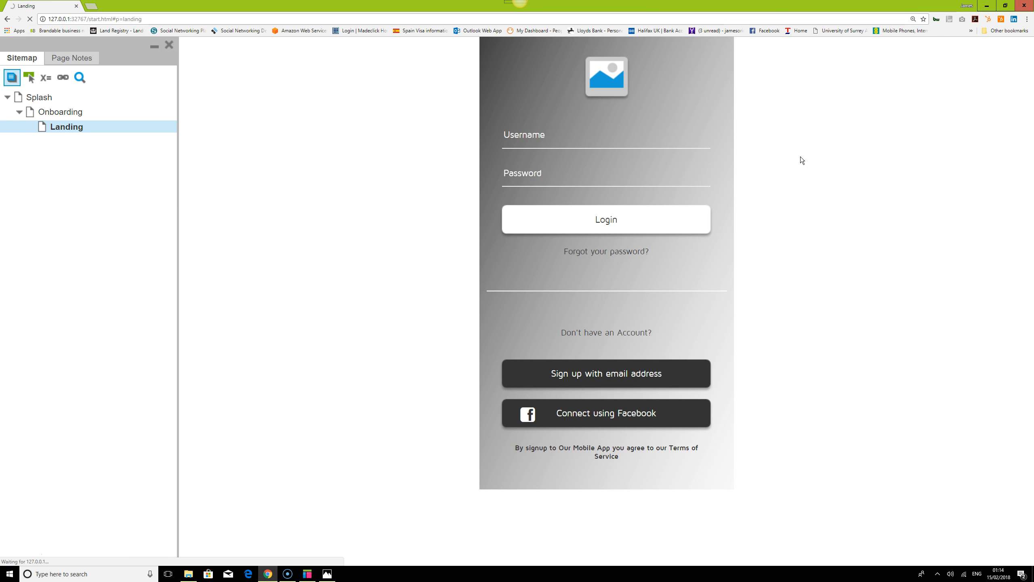
click(244, 18)
key(Return)
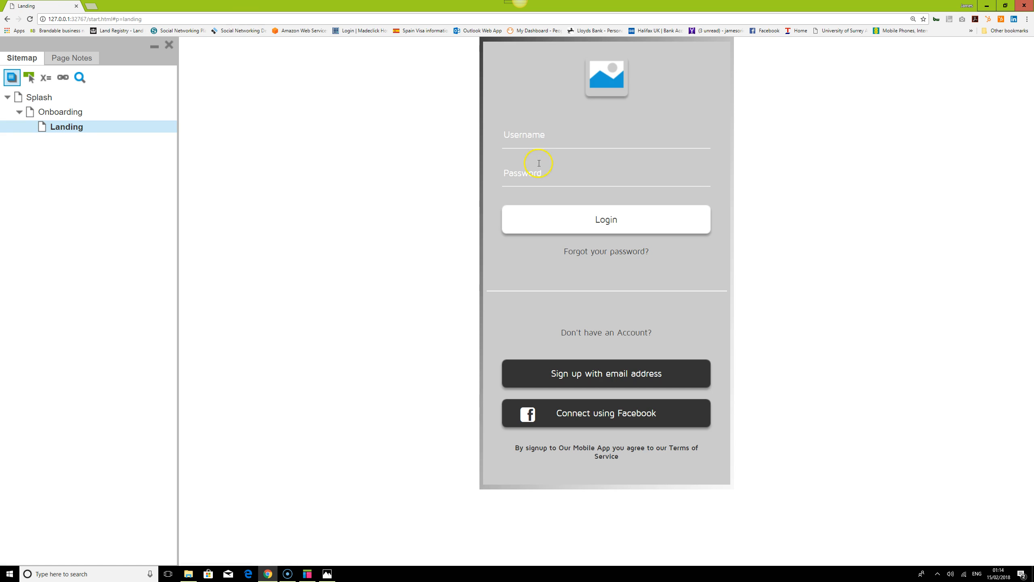
Back in Axure, remove the Login state's background fill colour
click(307, 573)
click(728, 371)
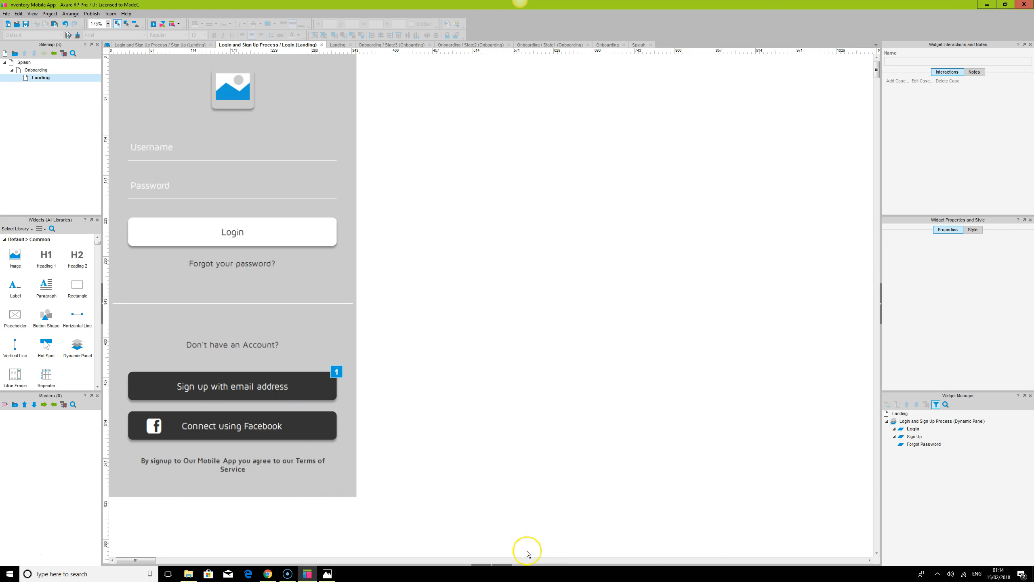
click(504, 561)
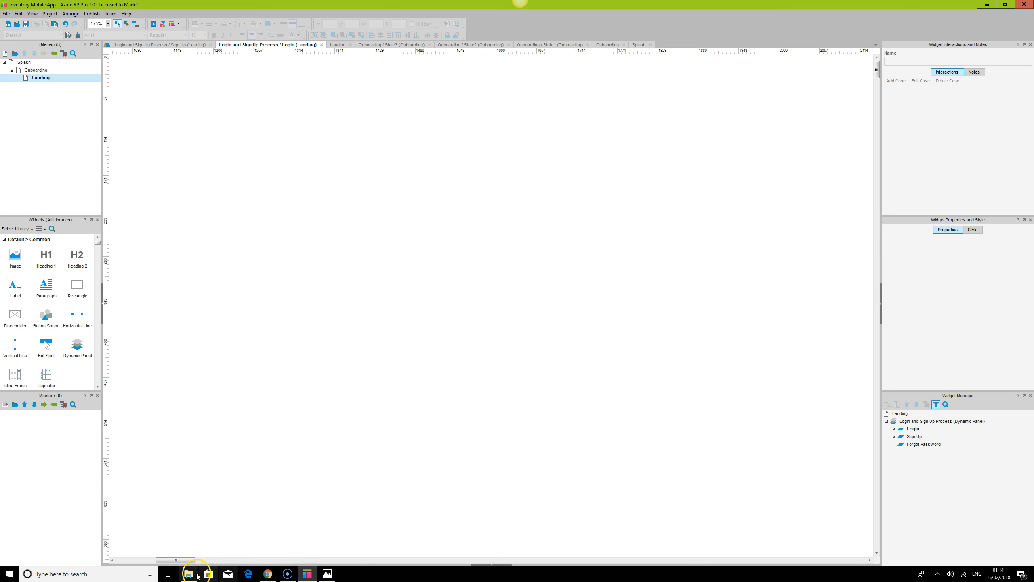
drag(190, 562, 122, 561)
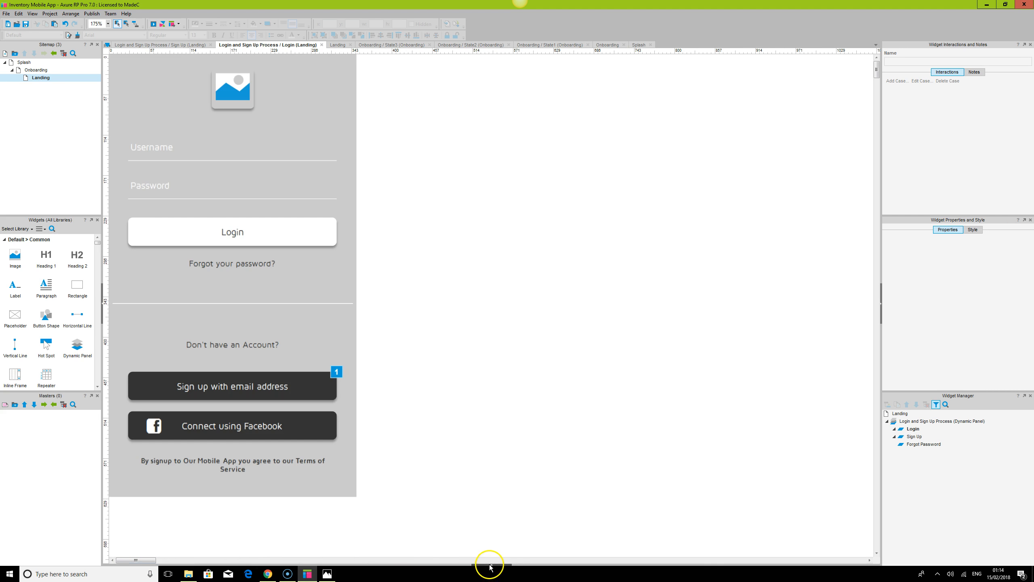
click(492, 565)
click(147, 471)
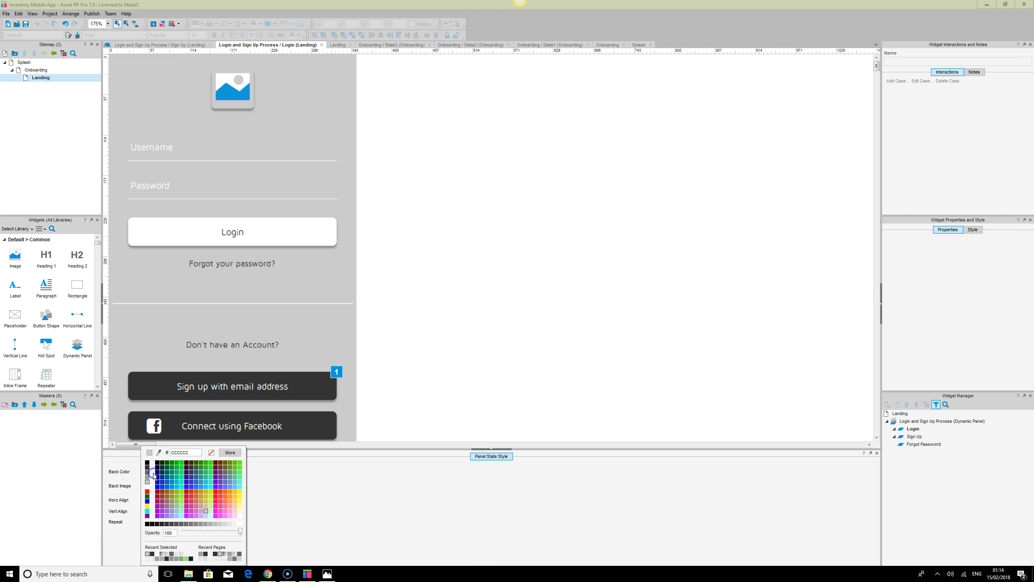
click(211, 452)
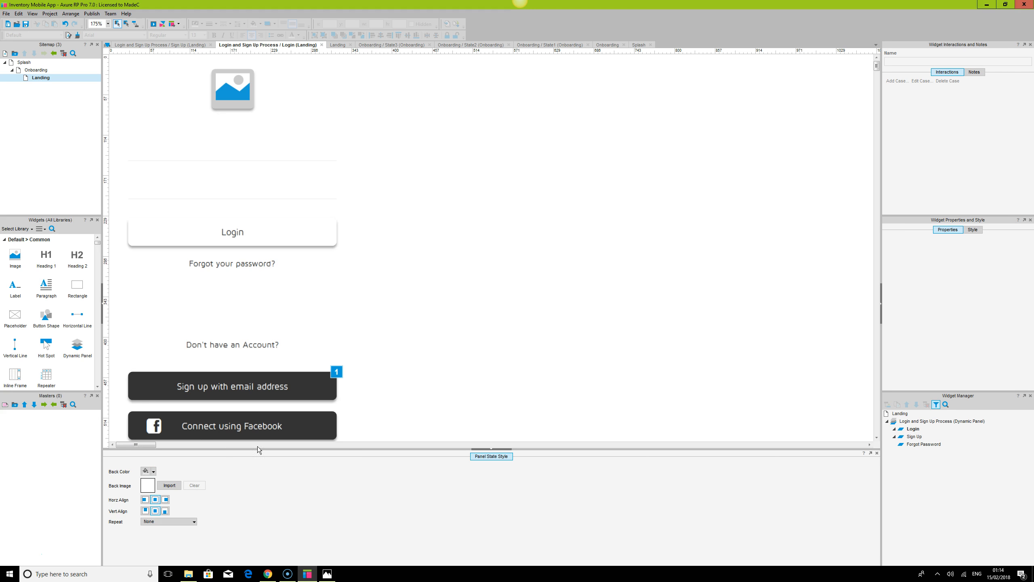
Remove the Sign Up state's background fill colour
double_click(915, 437)
click(146, 471)
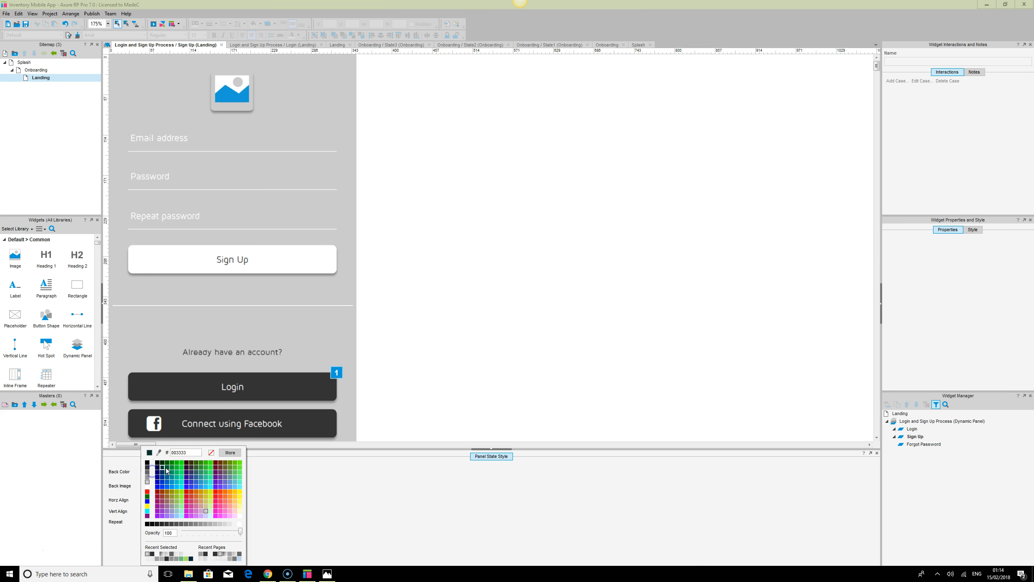
click(210, 453)
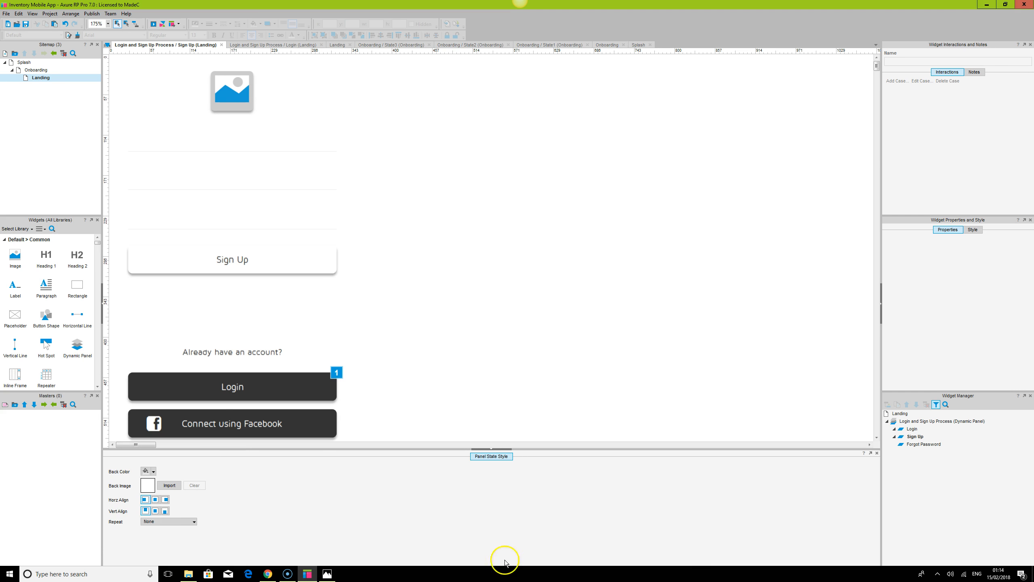
Reload the browser preview and test the Login button
click(268, 576)
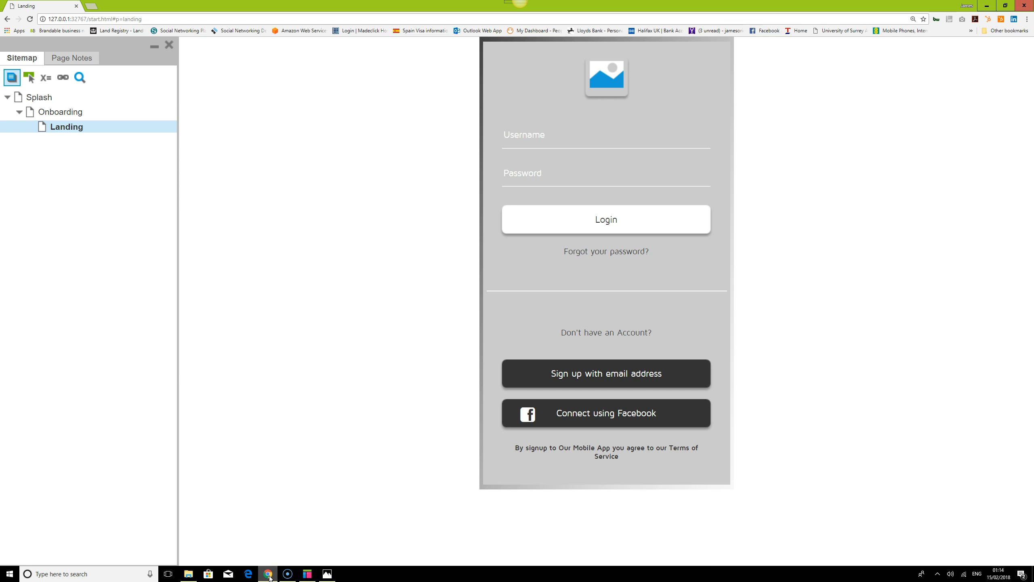
click(29, 19)
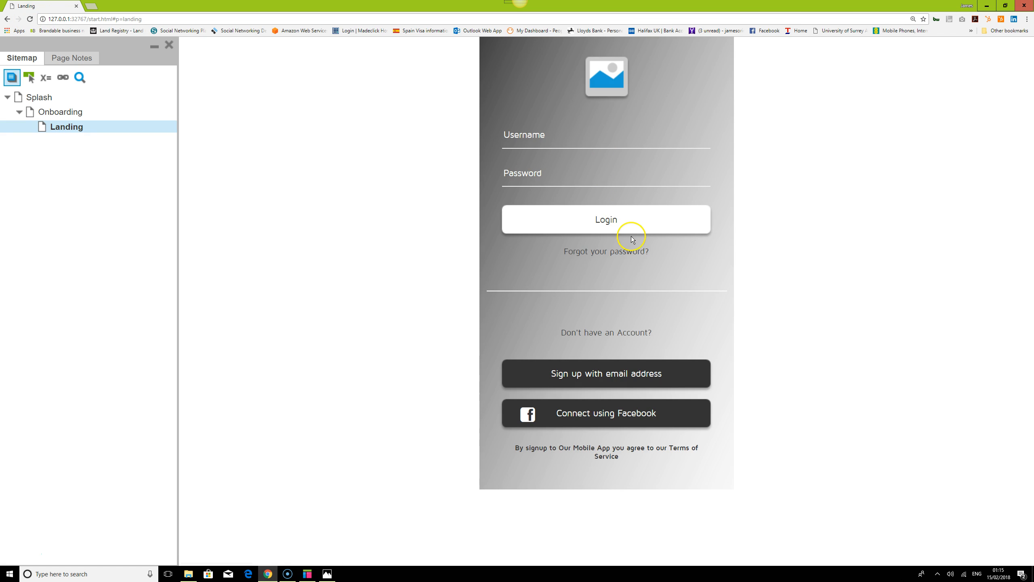
click(637, 211)
Open the Landing page and inspect the dynamic panel and its Login state contents
click(307, 573)
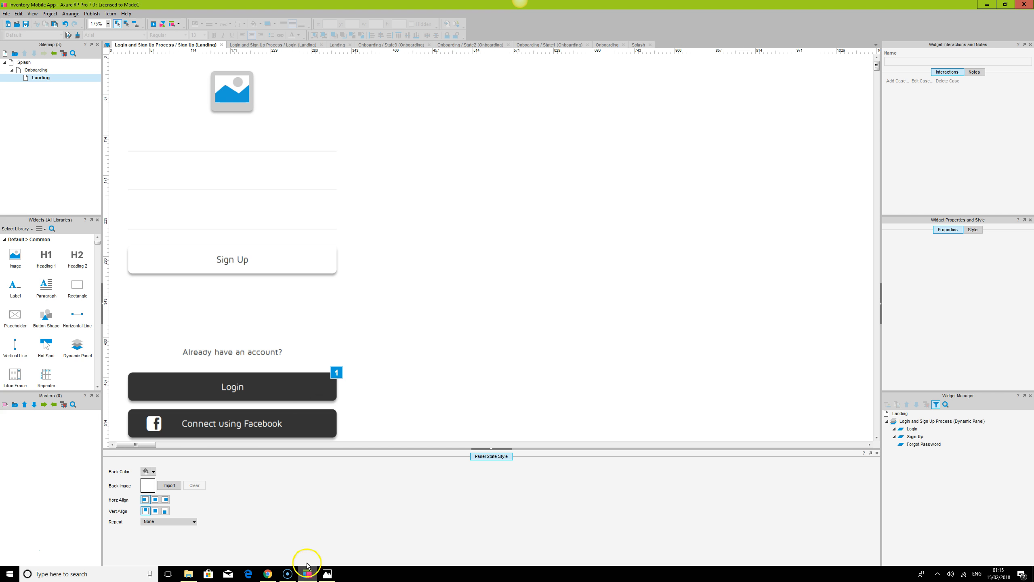
double_click(37, 78)
click(197, 94)
click(312, 96)
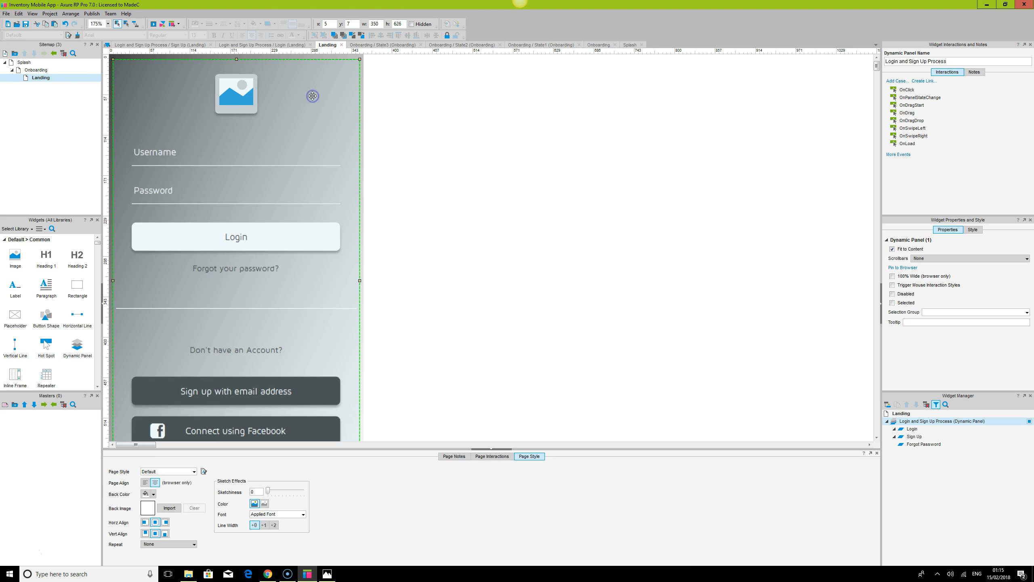
scroll(533, 234, down, 3)
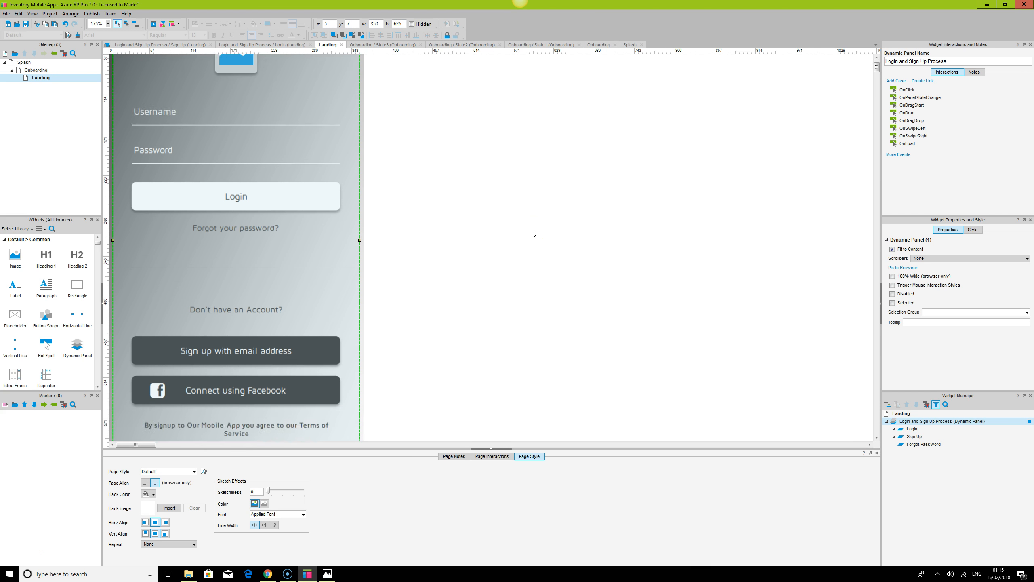
double_click(910, 429)
key(ctrl+a)
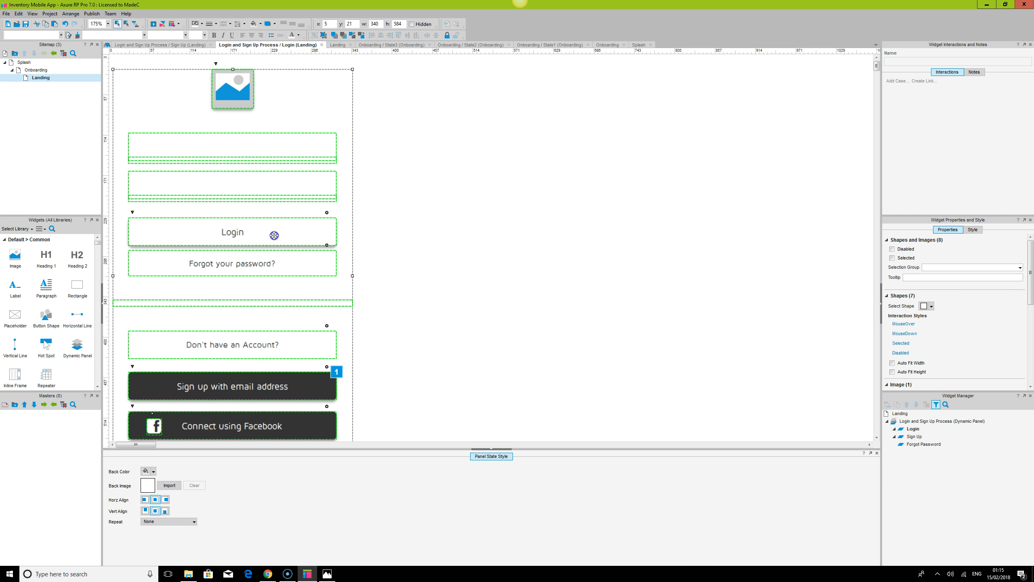
click(555, 266)
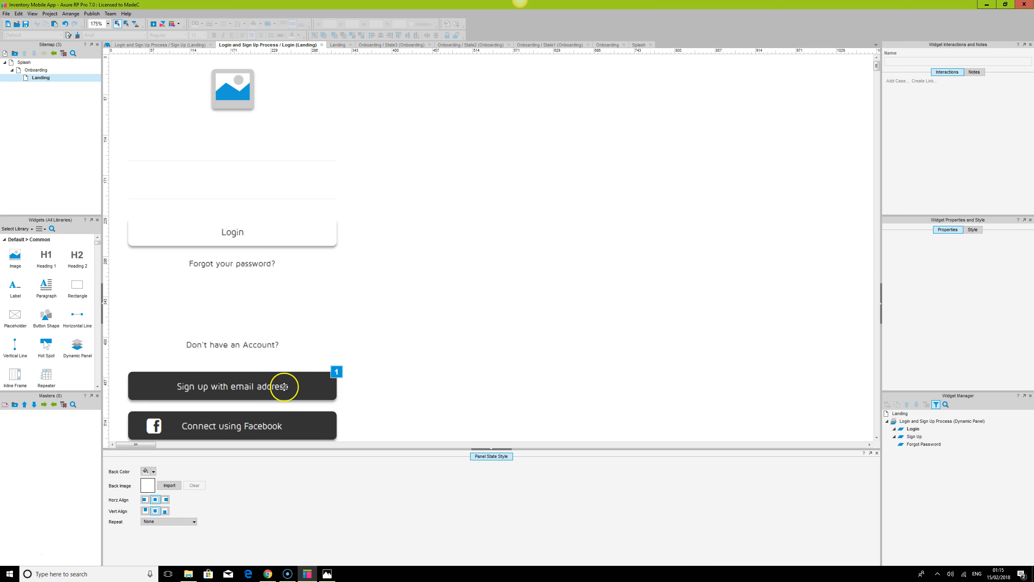
Switch to the browser and reload the prototype preview
click(268, 574)
click(30, 19)
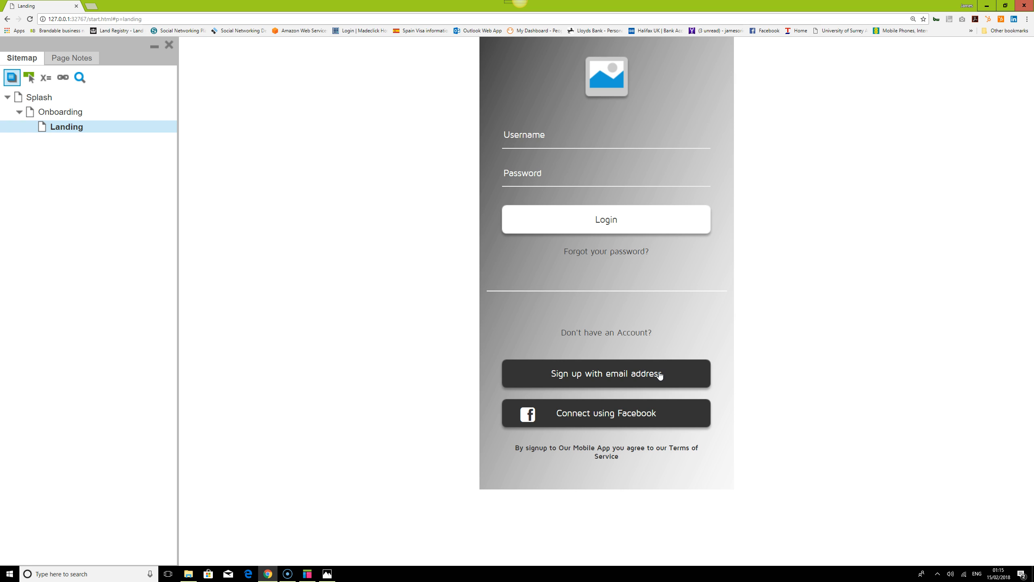
Walk through the prototype preview from the Splash page, swiping the onboarding slides and toggling between the Login and Sign Up states
click(40, 97)
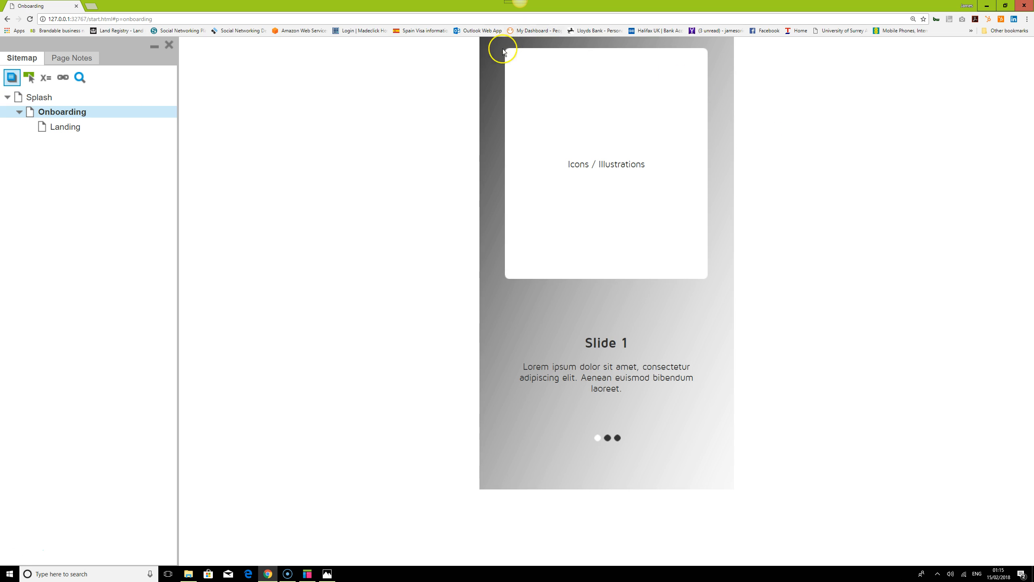
drag(702, 381, 555, 402)
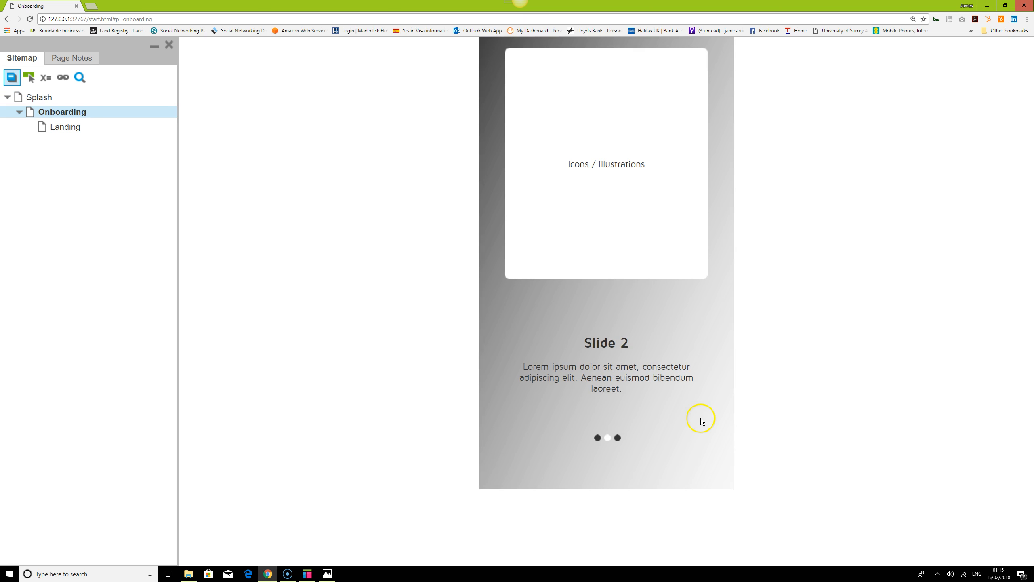
drag(701, 419, 611, 418)
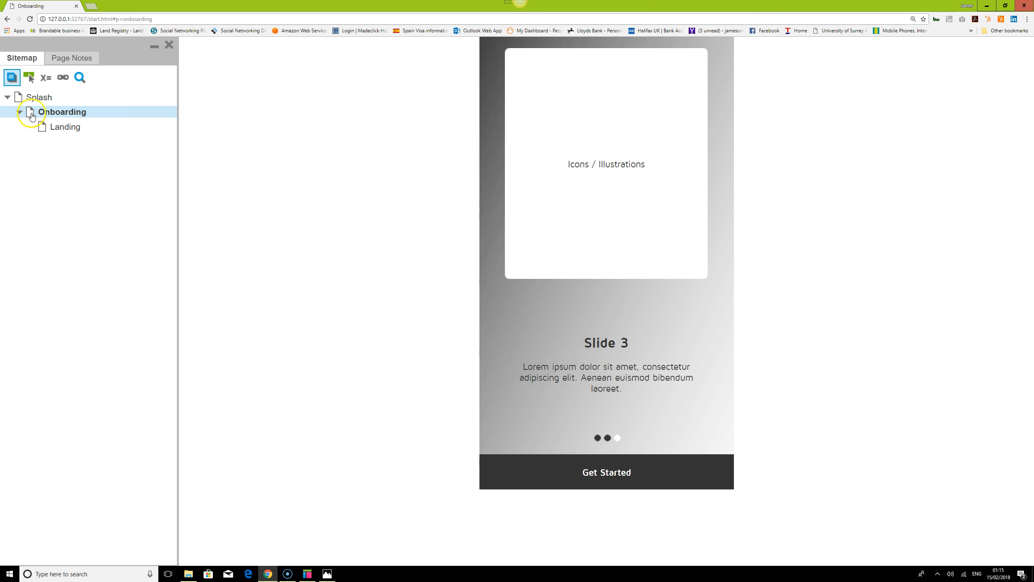
click(613, 475)
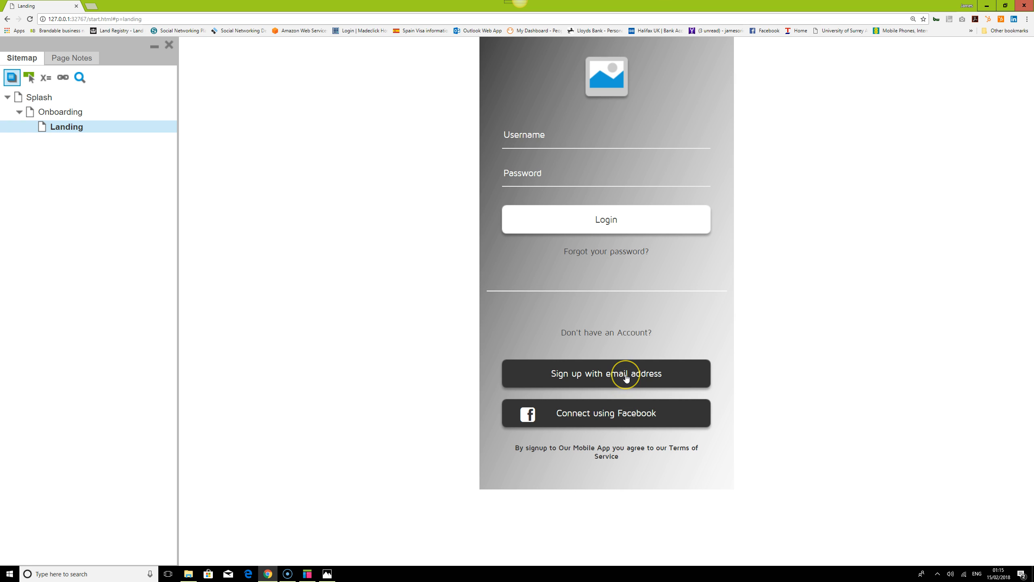
click(626, 378)
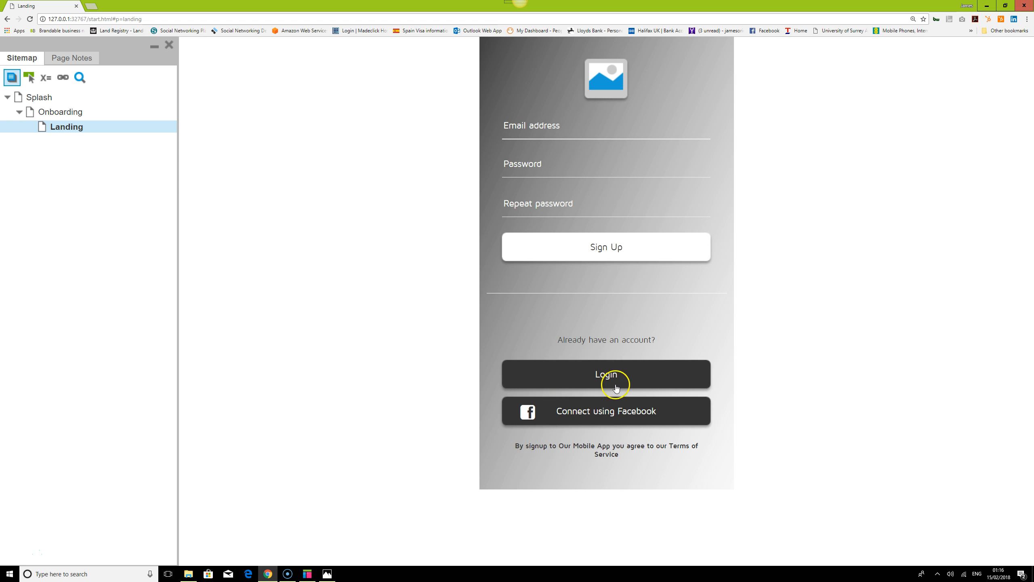
click(617, 378)
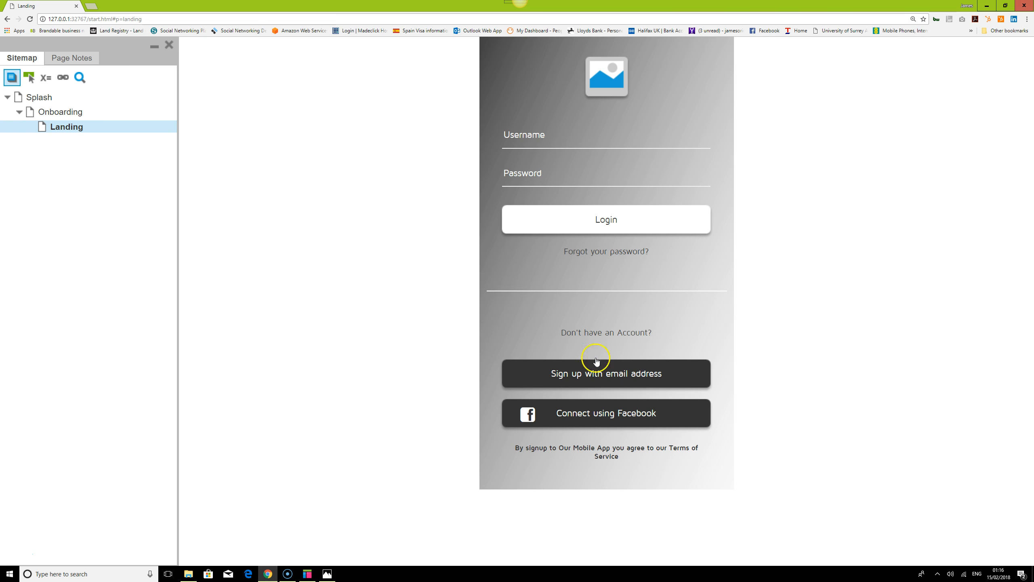
Return to Axure RP and copy all widgets of the Sign Up state into the Forgot Password state
click(308, 574)
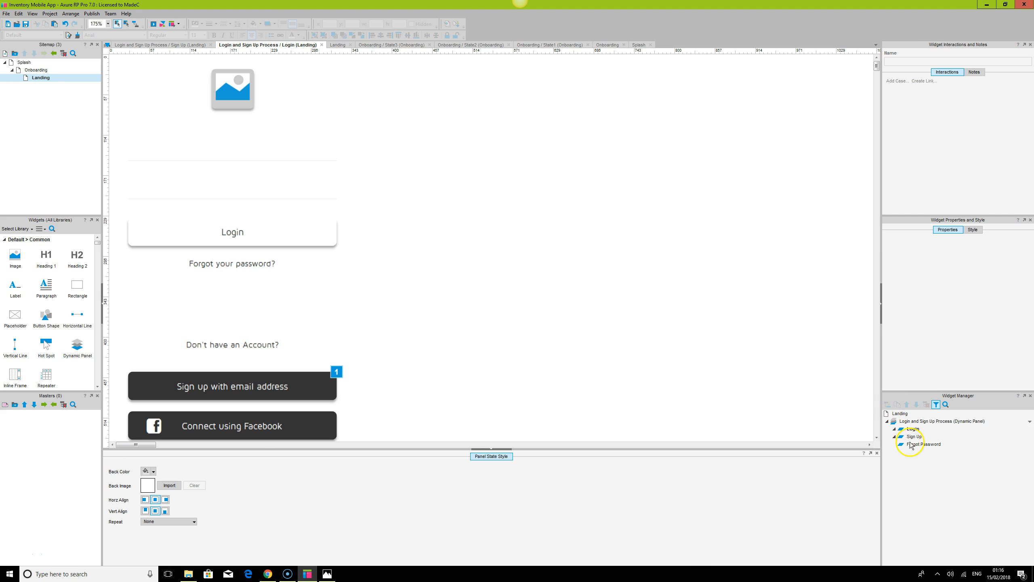
mouse_move(915, 438)
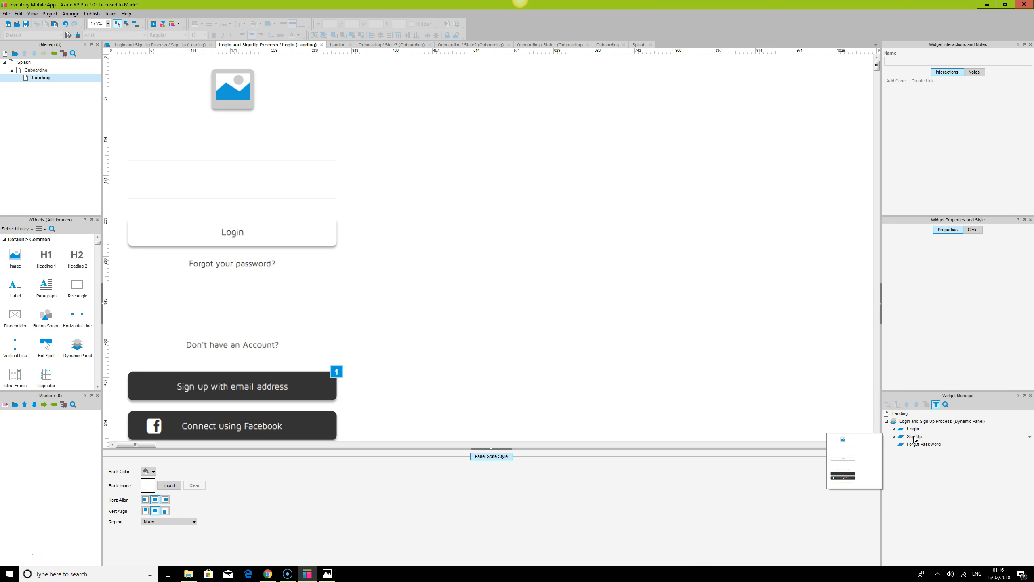
double_click(915, 437)
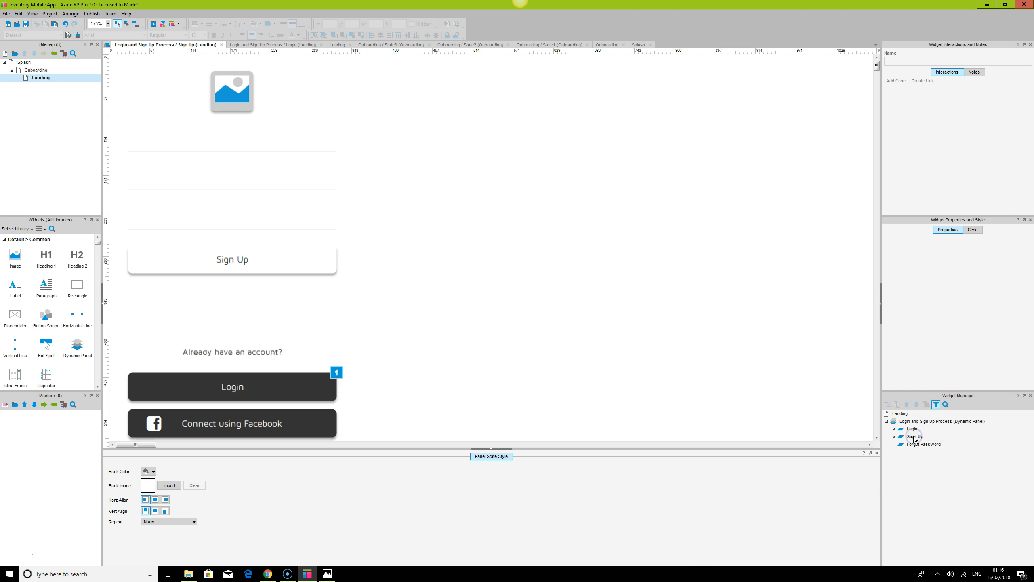
key(ctrl+a)
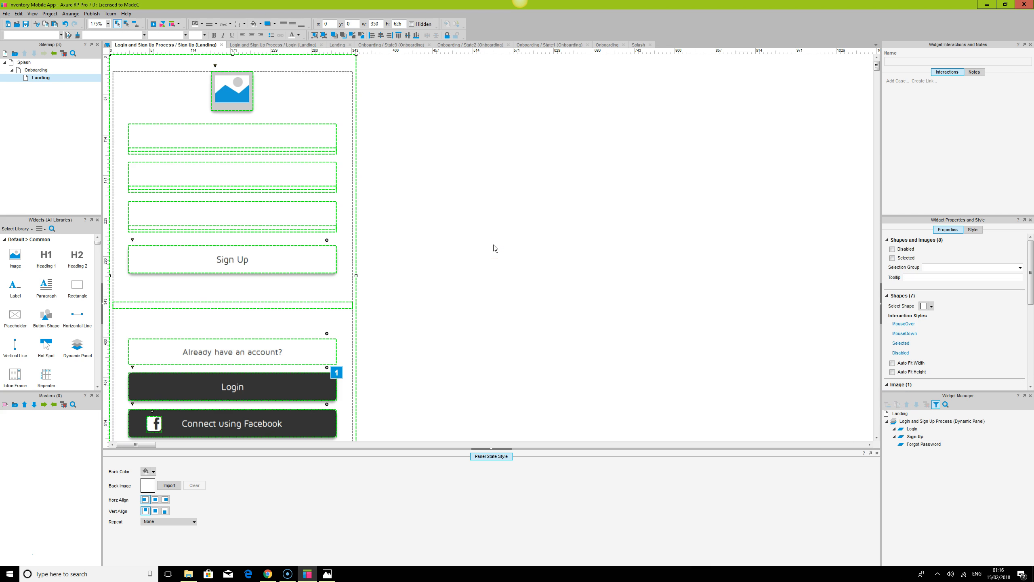
double_click(922, 444)
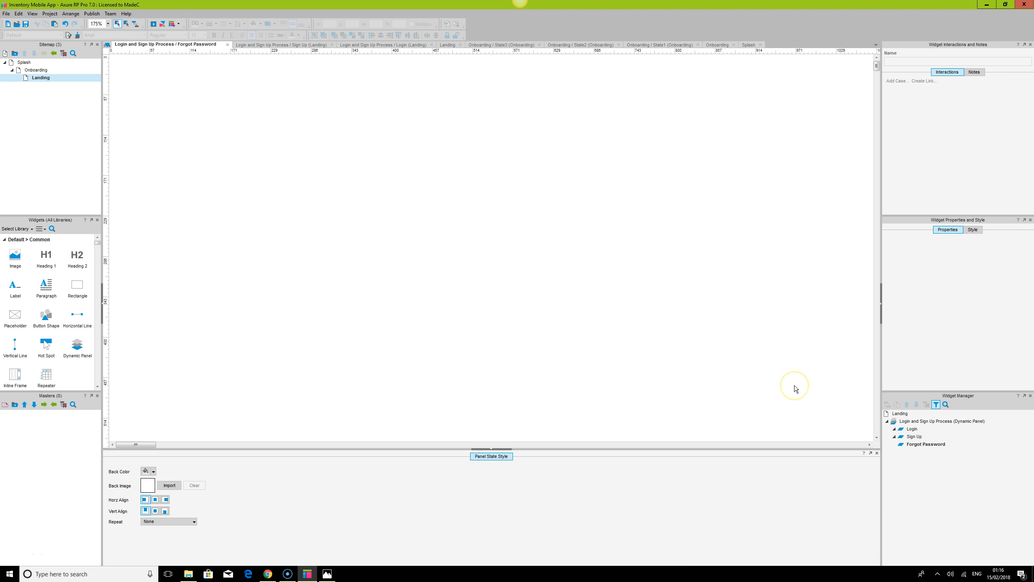
key(ctrl+v)
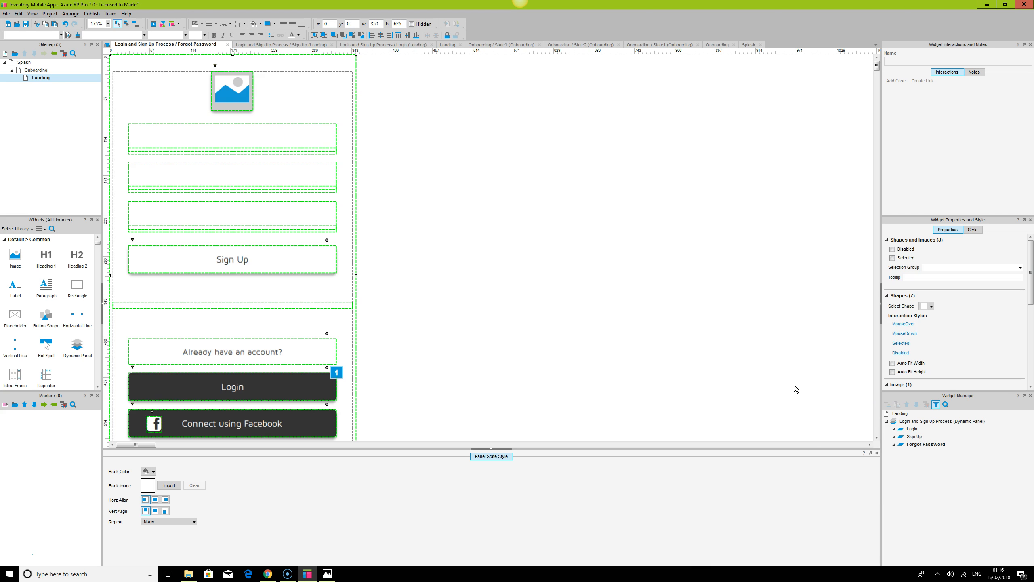
click(484, 450)
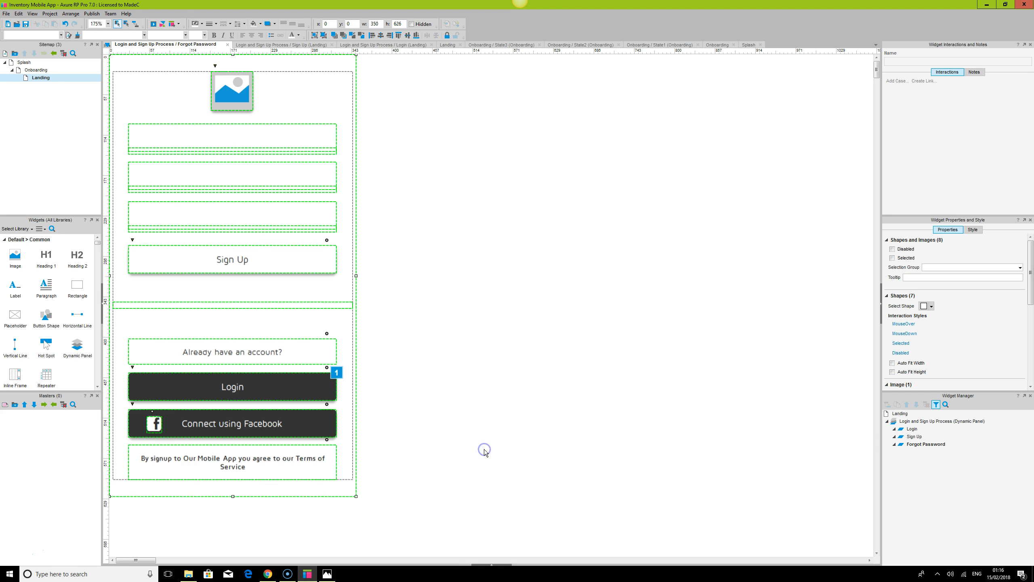
click(484, 450)
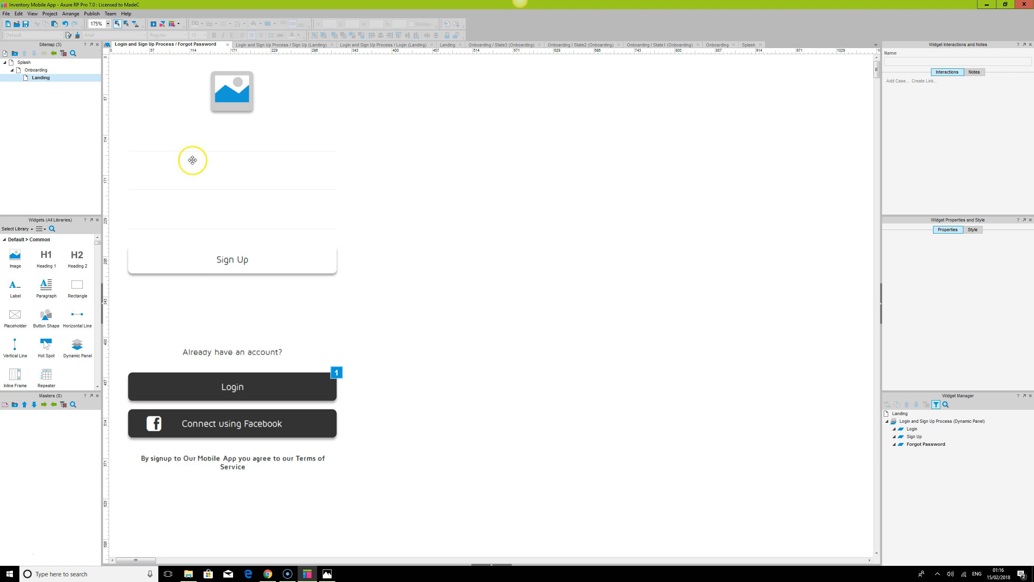
click(484, 565)
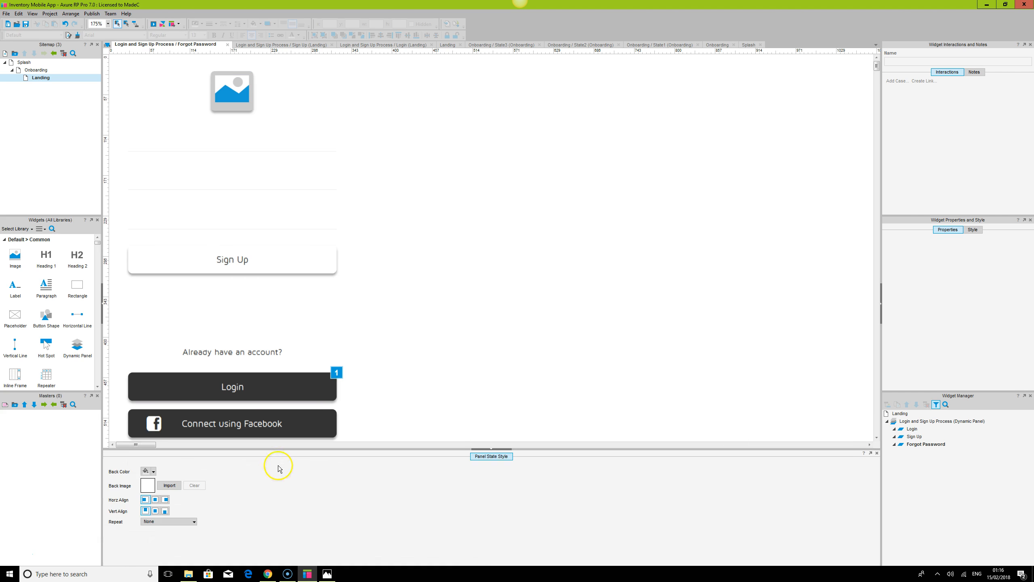
Give the Forgot Password state a grey background colour
click(155, 472)
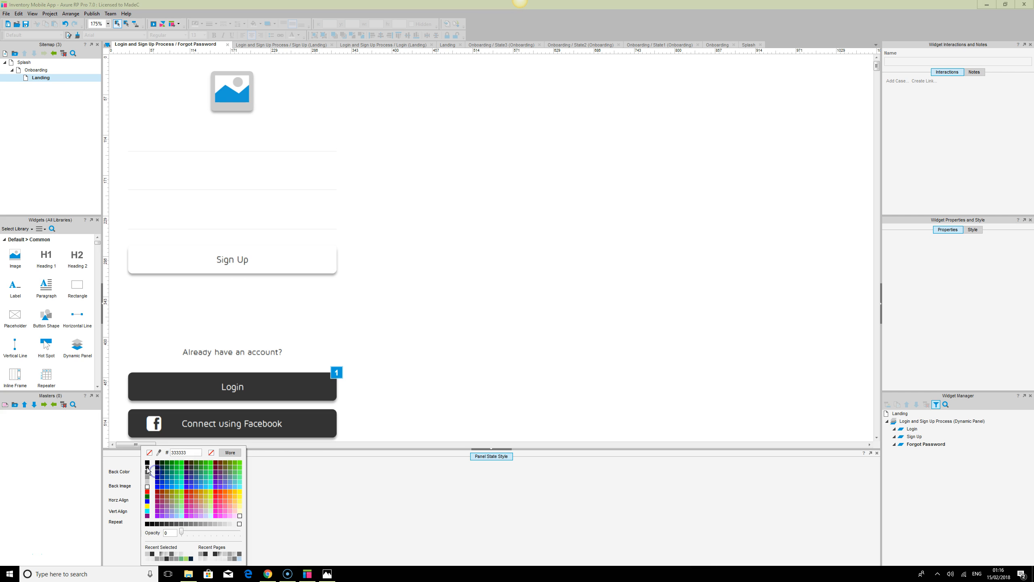
click(147, 477)
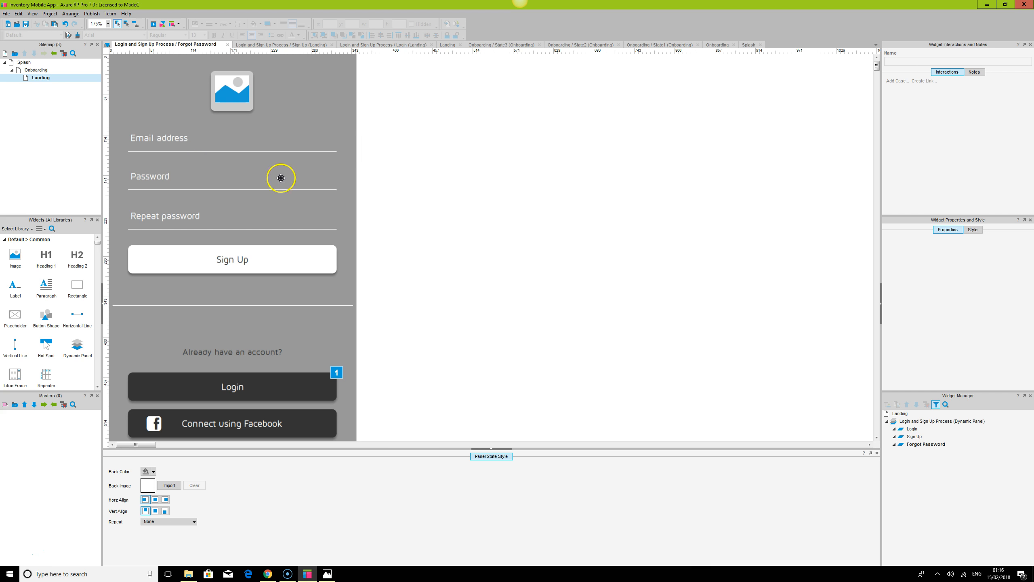
Select and delete the Repeat password field in the Forgot Password state
key(ctrl+a)
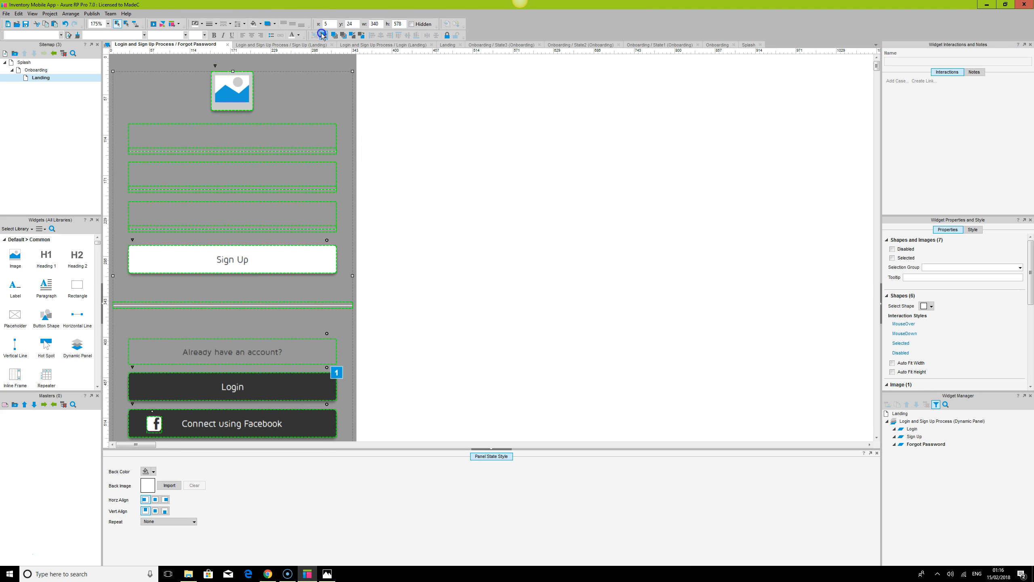
click(630, 239)
click(168, 183)
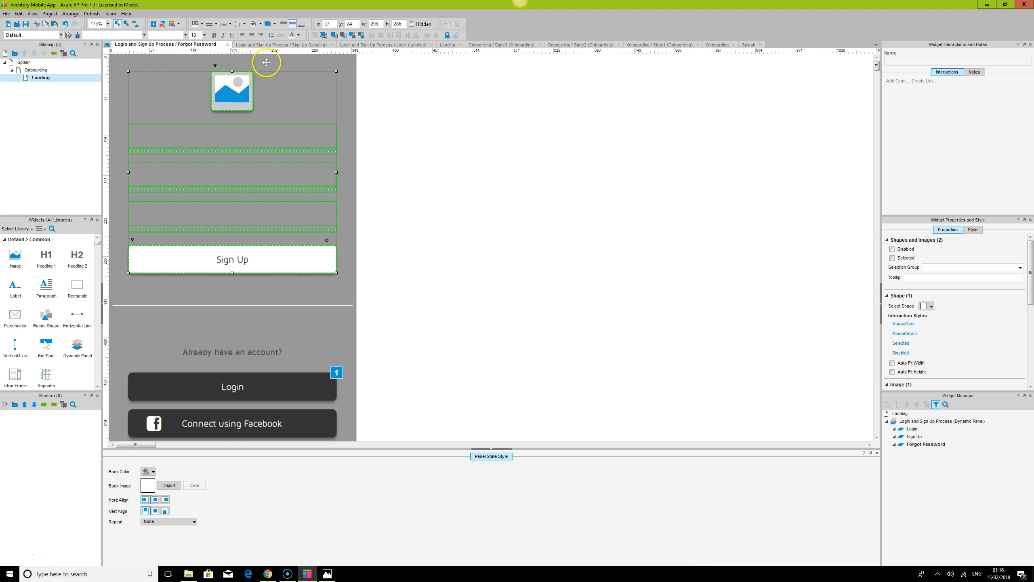
click(502, 222)
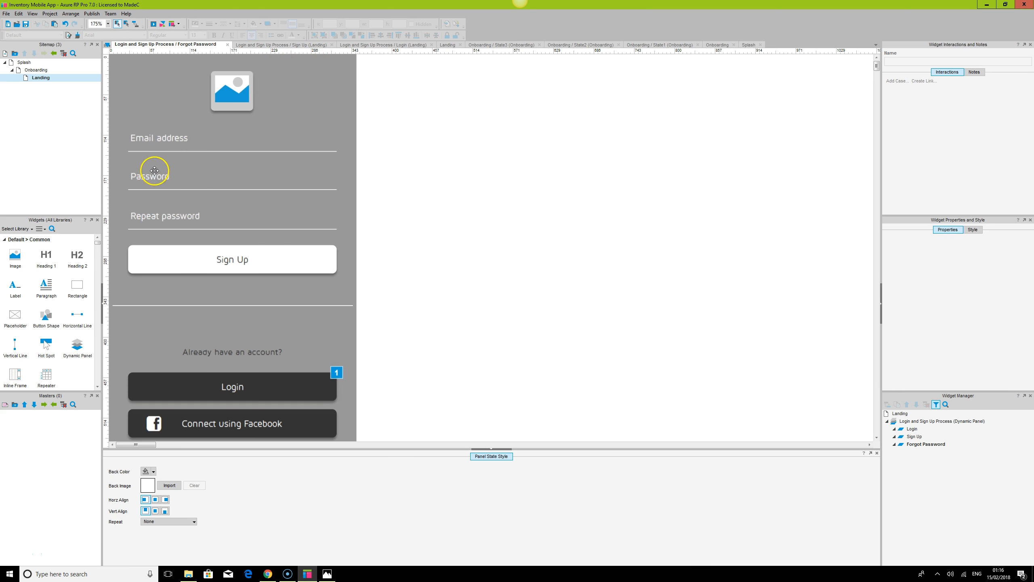
click(155, 170)
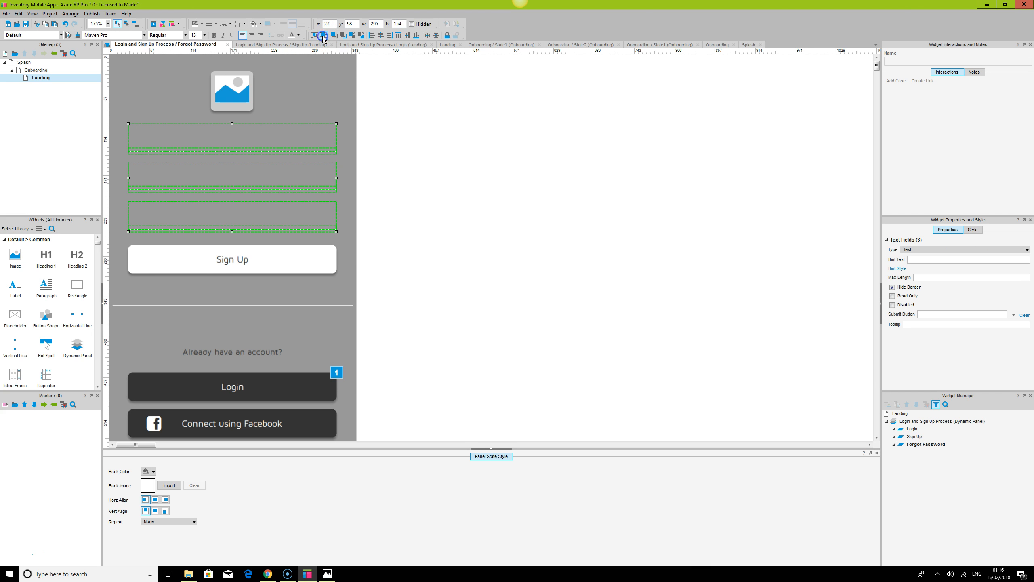
click(514, 234)
click(202, 180)
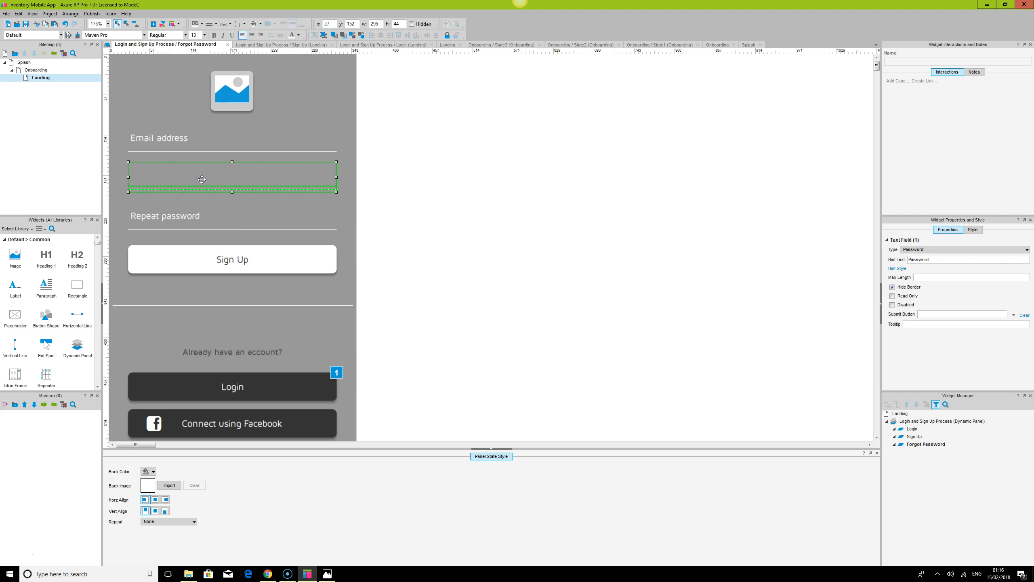
click(179, 222)
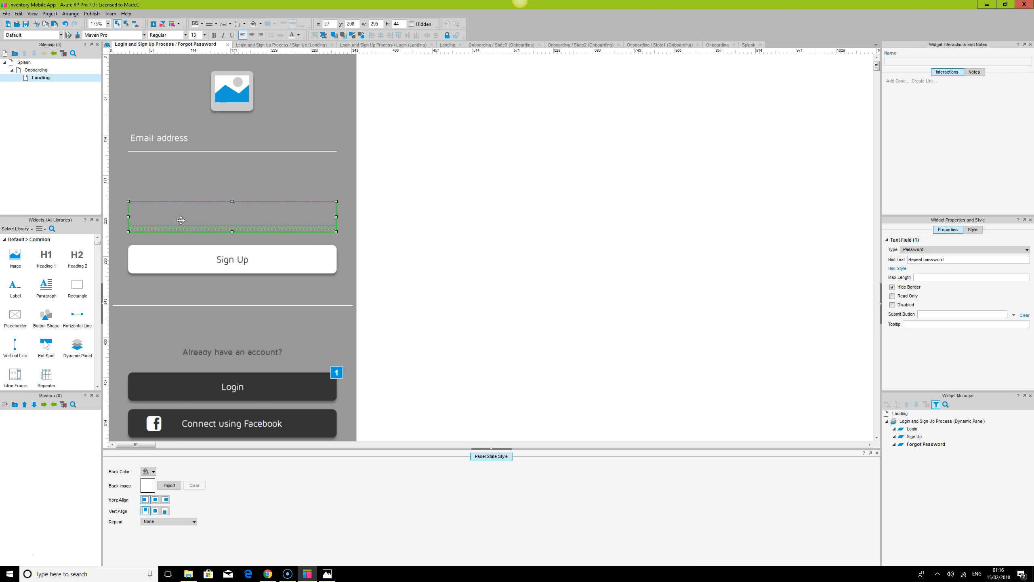
key(Delete)
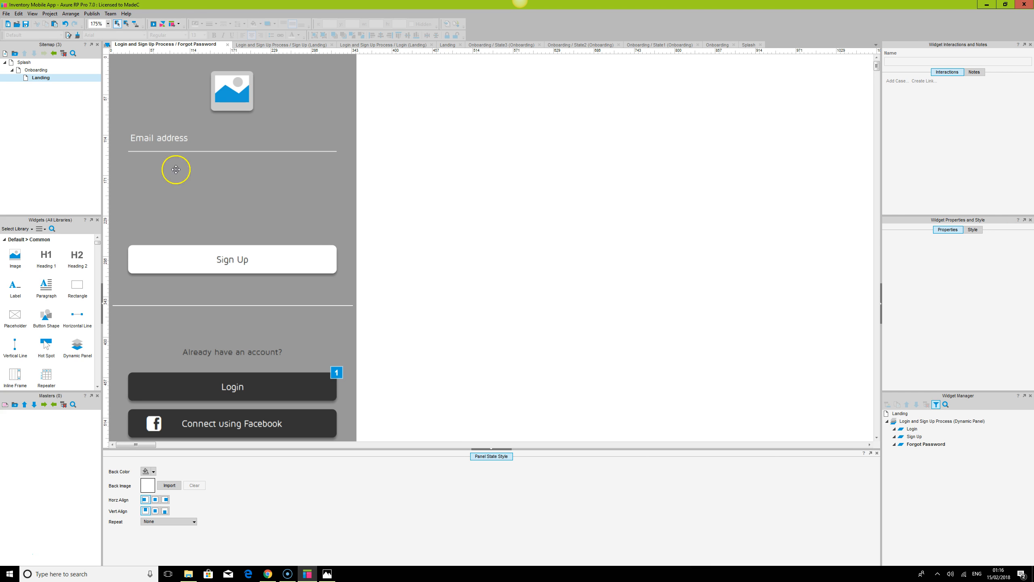
Try moving the Email address field down, then undo the recent changes
click(174, 141)
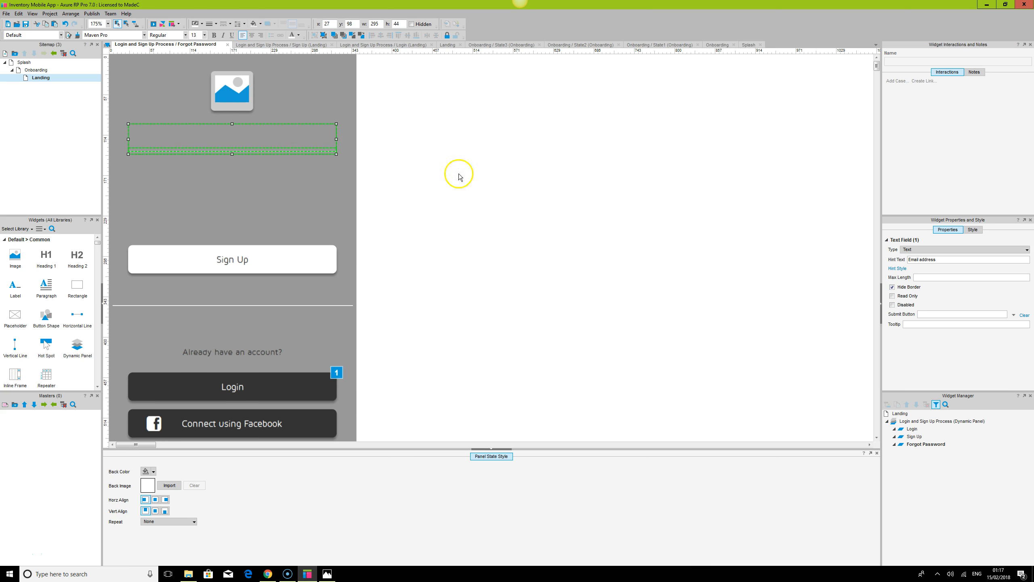
click(486, 176)
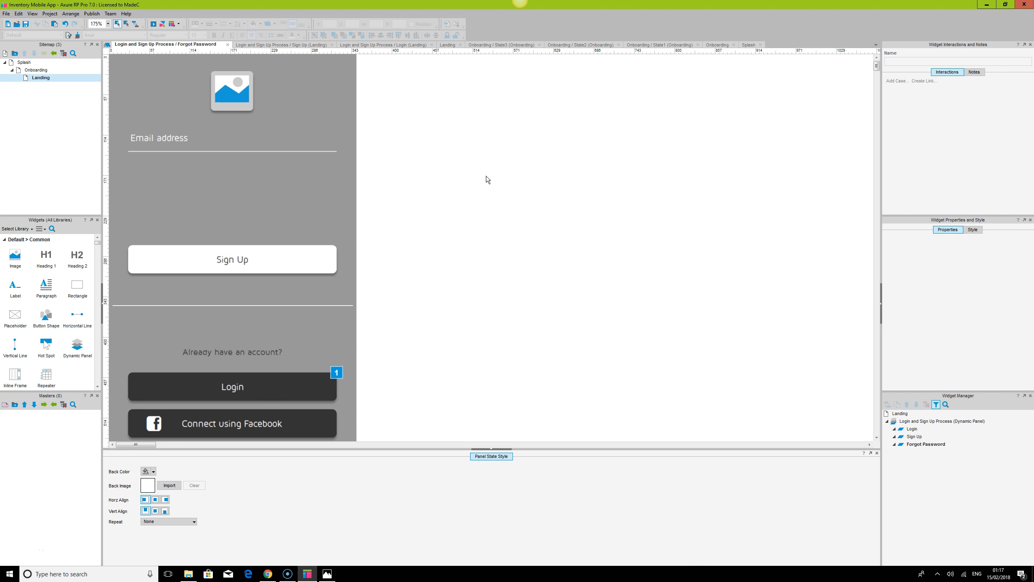
click(178, 139)
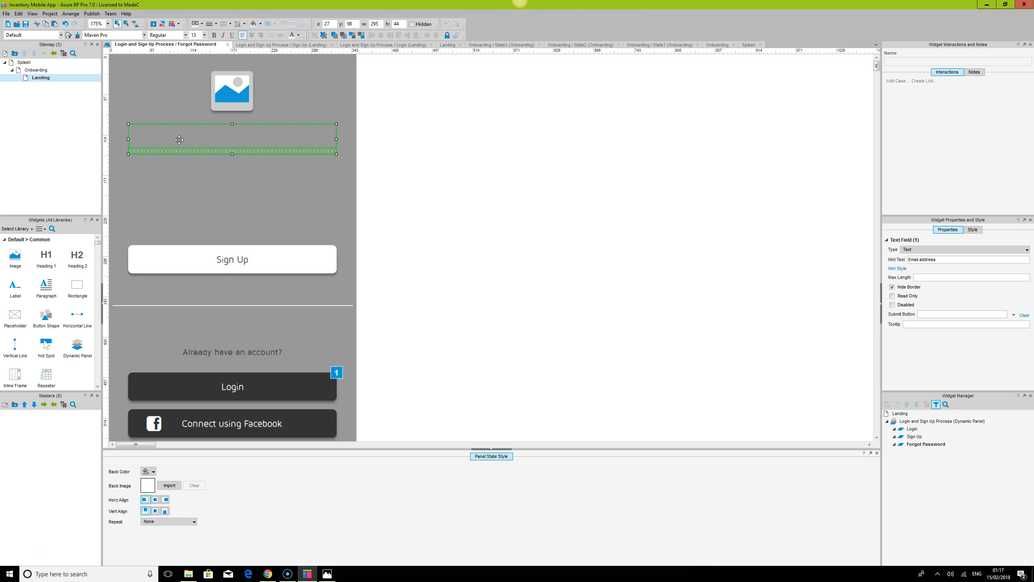
drag(238, 141, 232, 175)
key(ctrl+z)
key(ctrl+z)
key(ctrl+z)
key(ctrl+z)
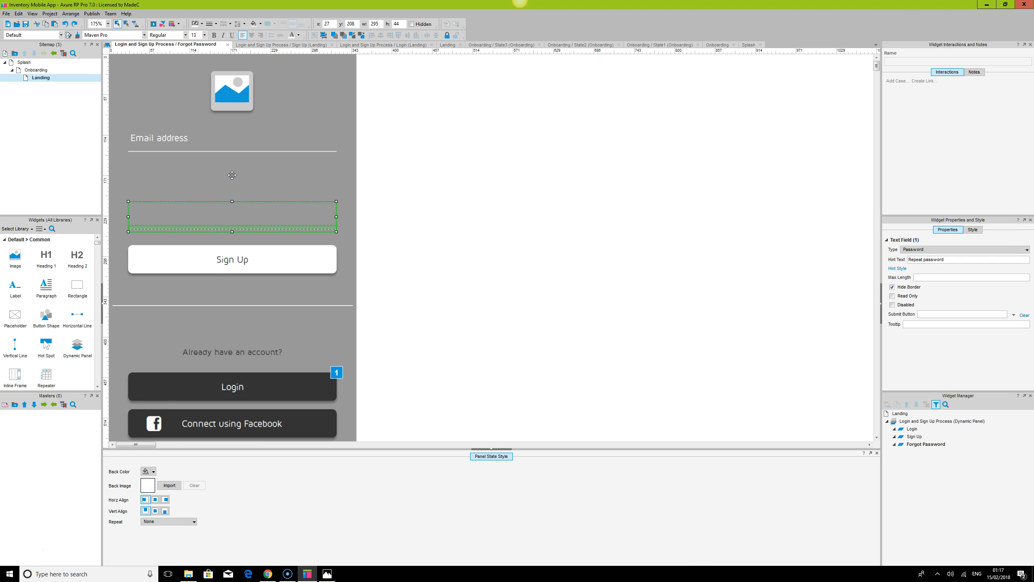
Delete the Repeat password field from the Forgot Password state
click(185, 213)
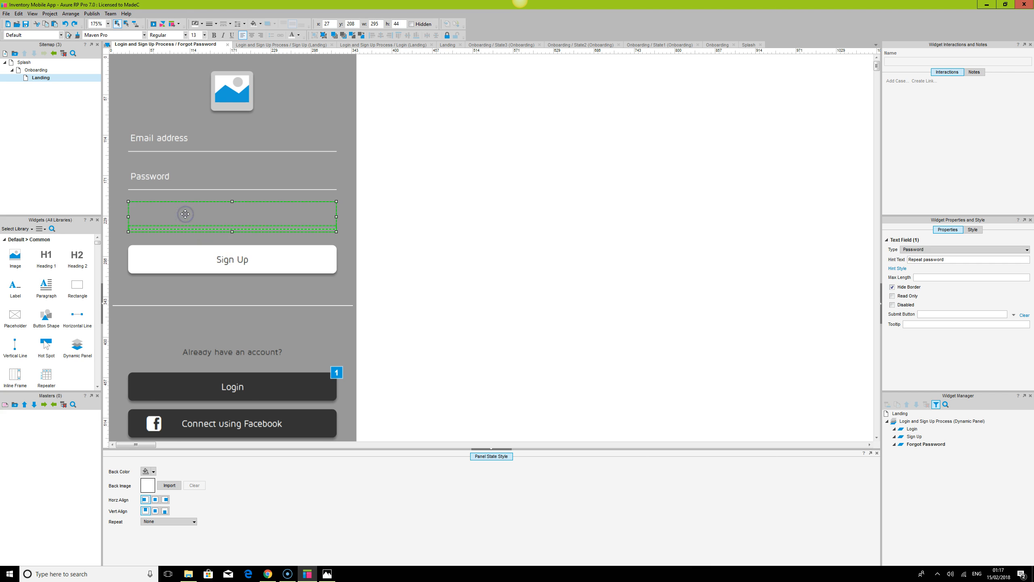
key(Delete)
Change the Password field's hint text to "Mobile number" and its input type to Text
click(165, 173)
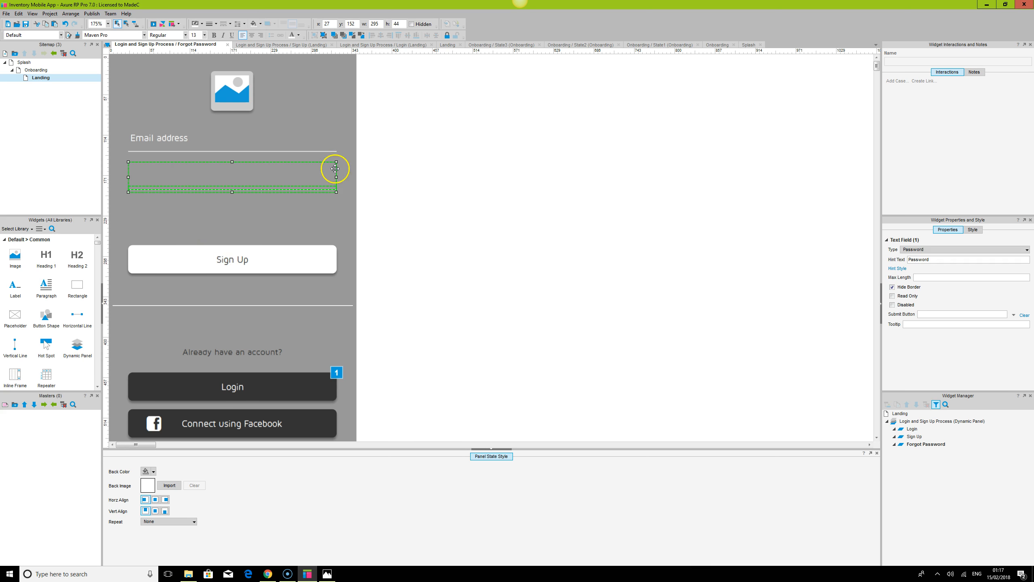
drag(937, 259, 871, 266)
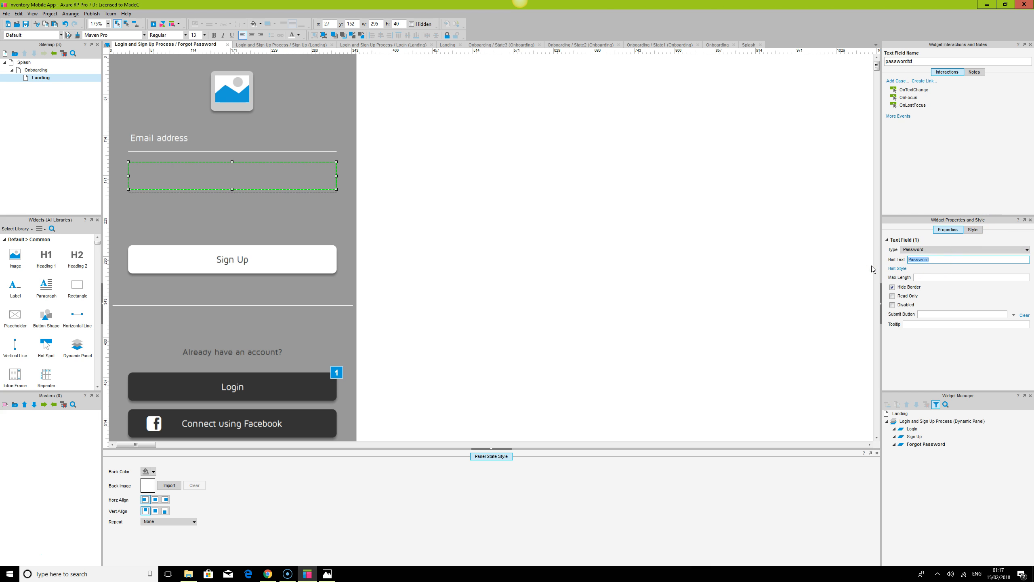
text(Phone numbe)
key(BackSpace)
key(BackSpace)
key(BackSpace)
key(BackSpace)
key(BackSpace)
key(BackSpace)
key(BackSpace)
key(BackSpace)
key(BackSpace)
key(BackSpace)
key(BackSpace)
text(Mobile n)
click(835, 265)
click(966, 249)
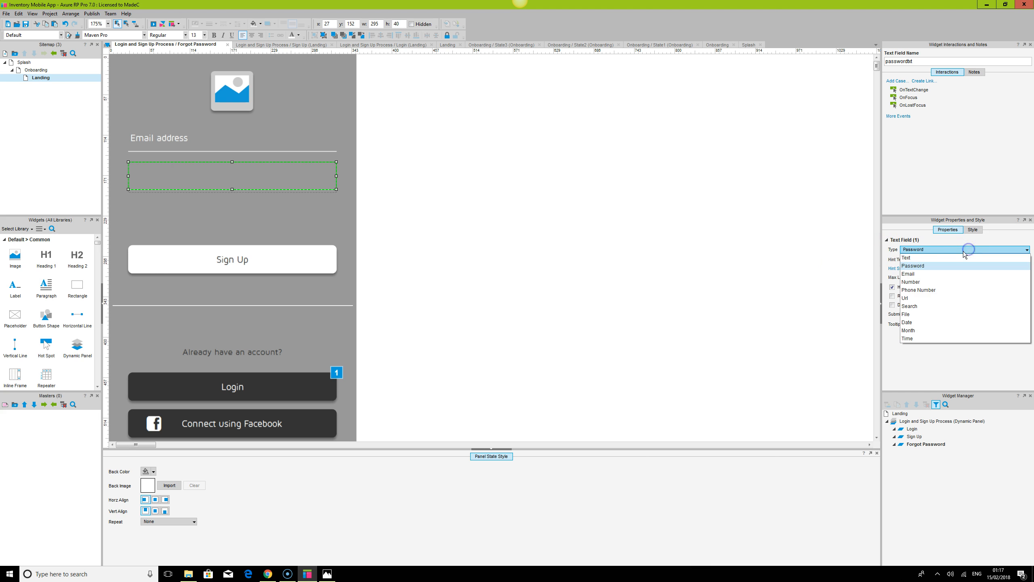
click(918, 257)
click(706, 265)
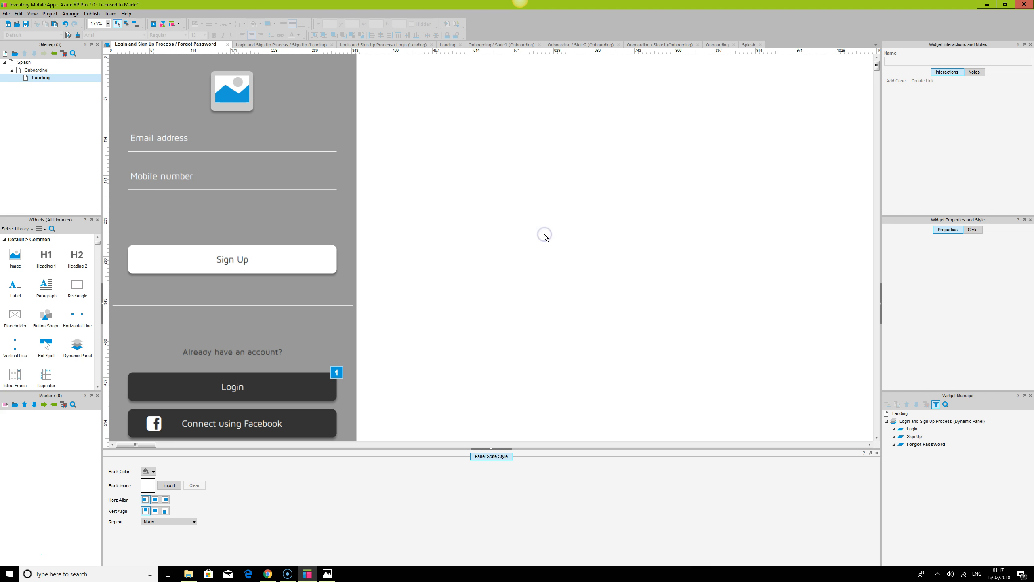
Move the Mobile number field lower in the Forgot Password state
drag(180, 176, 189, 208)
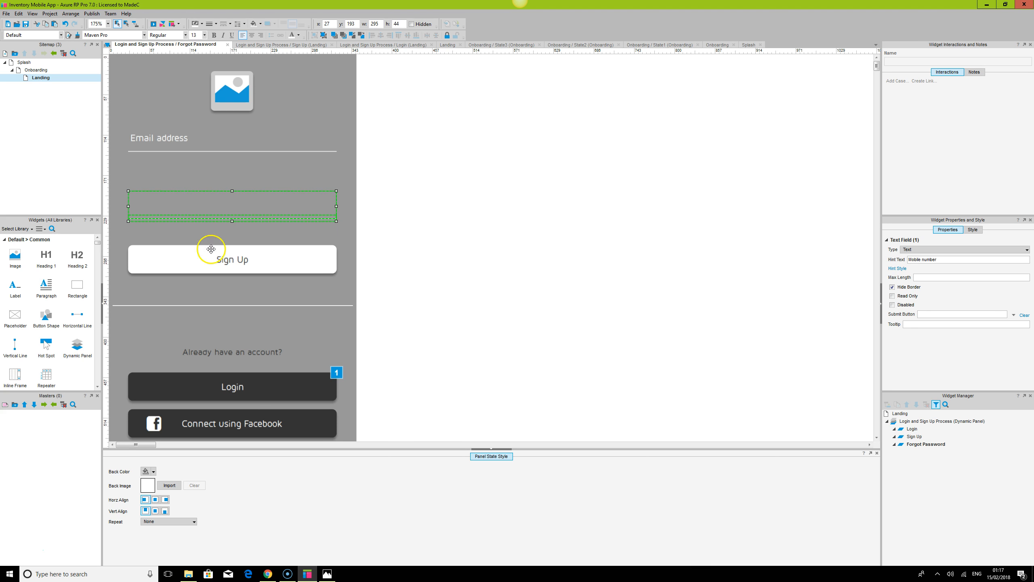
Rename the Sign Up button's label to "Retrieve Password"
double_click(232, 259)
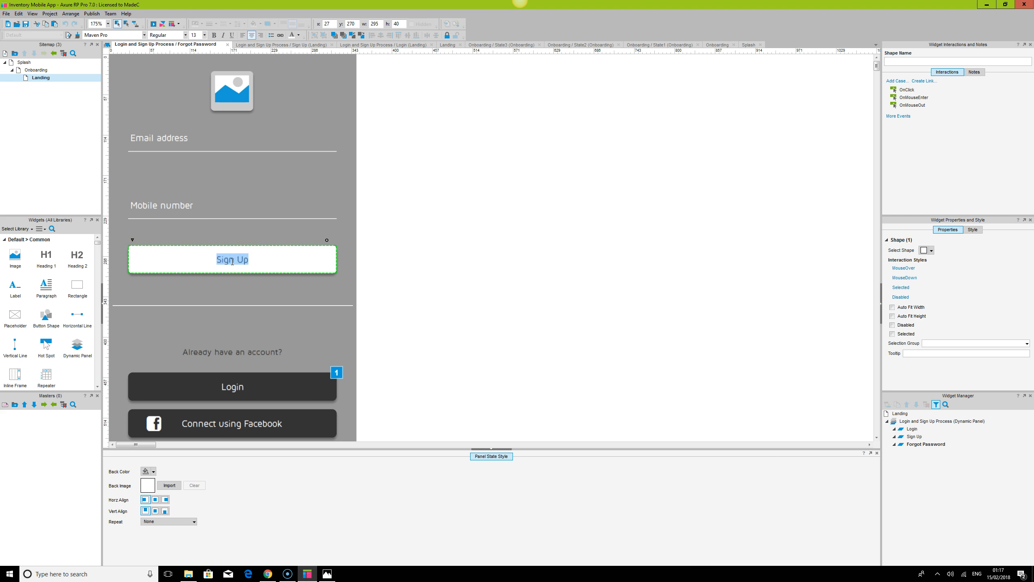
key(BackSpace)
text(Retrieve Password)
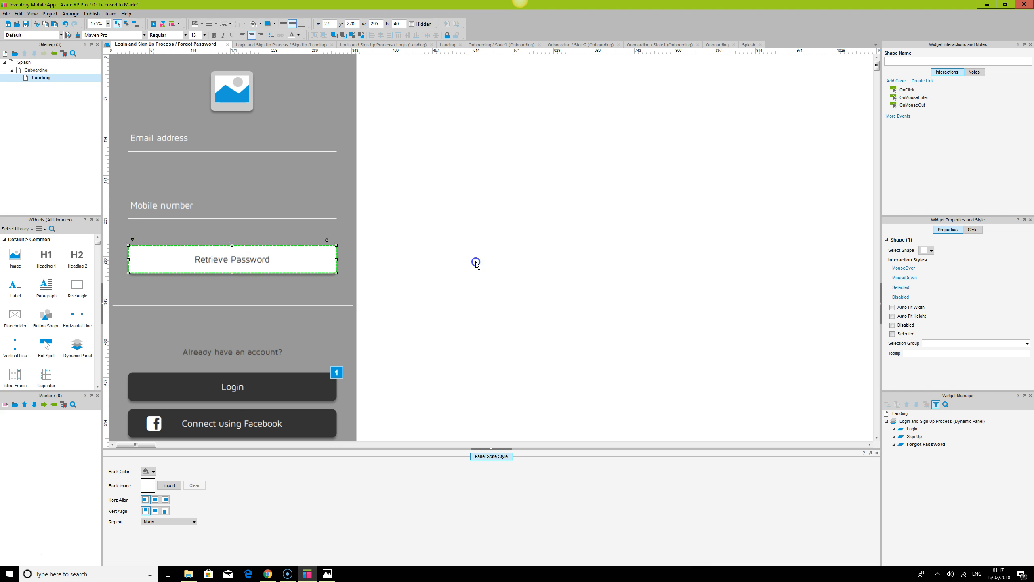
click(473, 261)
Delete the Mobile number field from the Forgot Password state
click(177, 209)
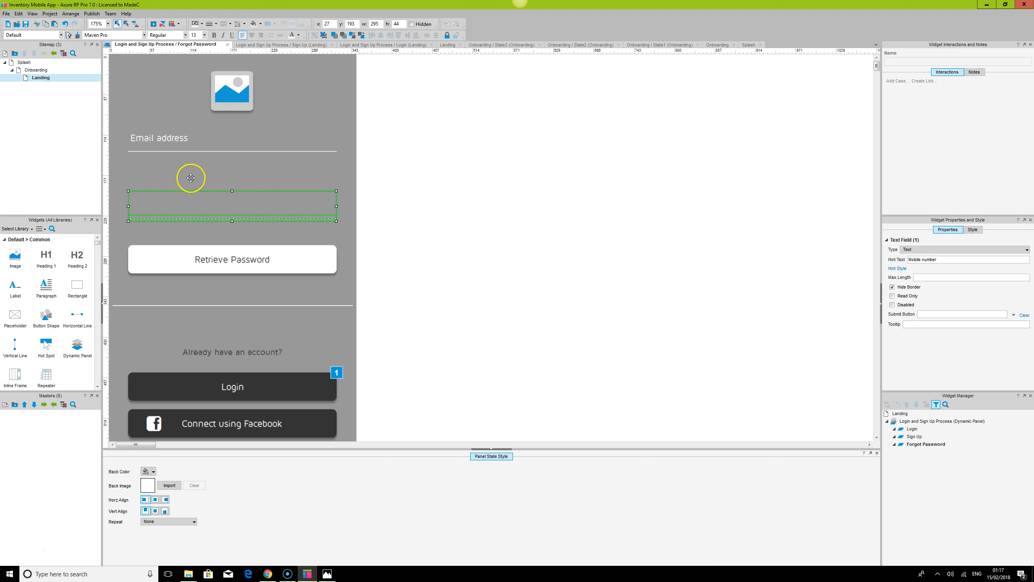
click(460, 308)
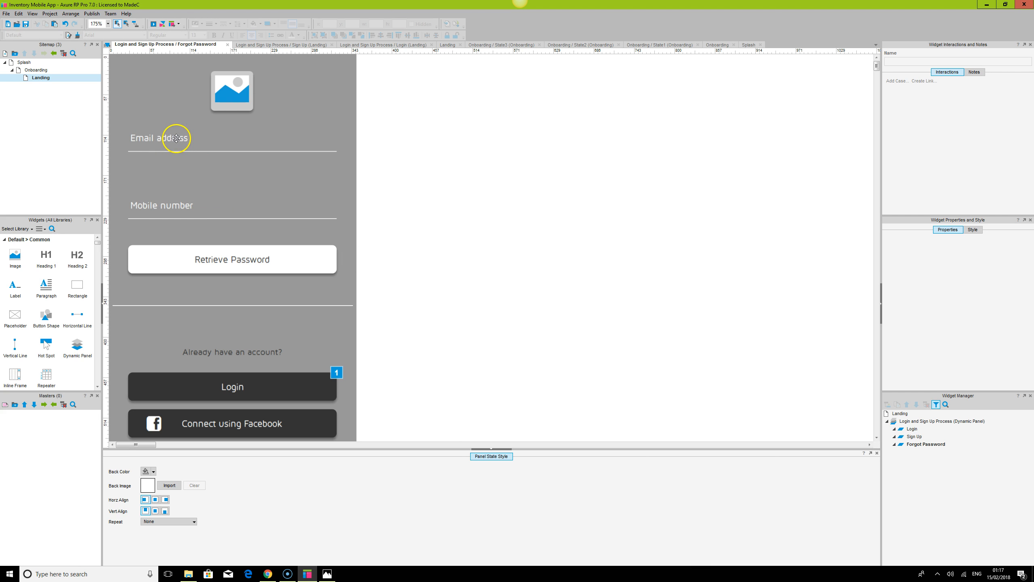
click(177, 138)
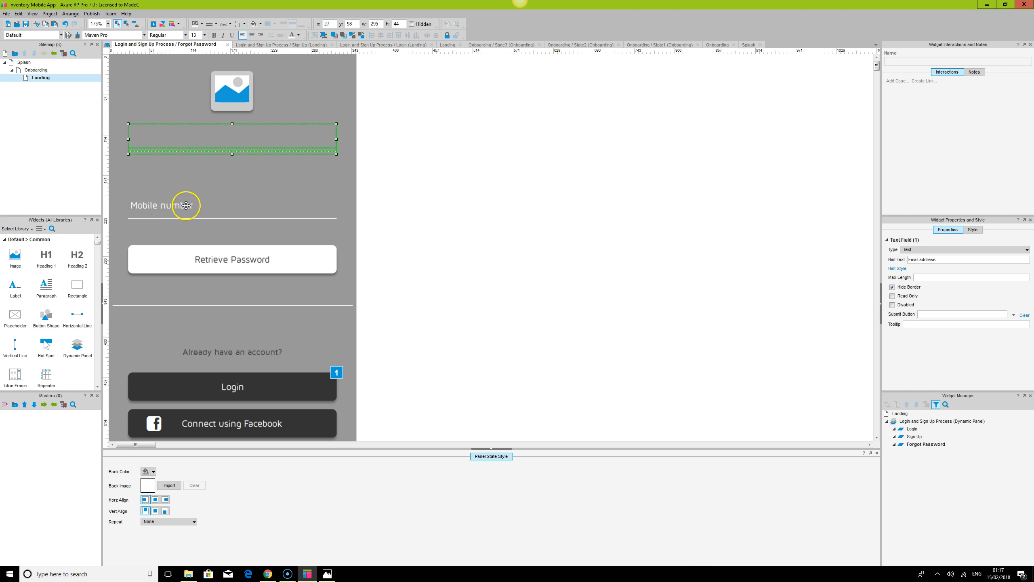
click(533, 227)
click(179, 140)
click(423, 203)
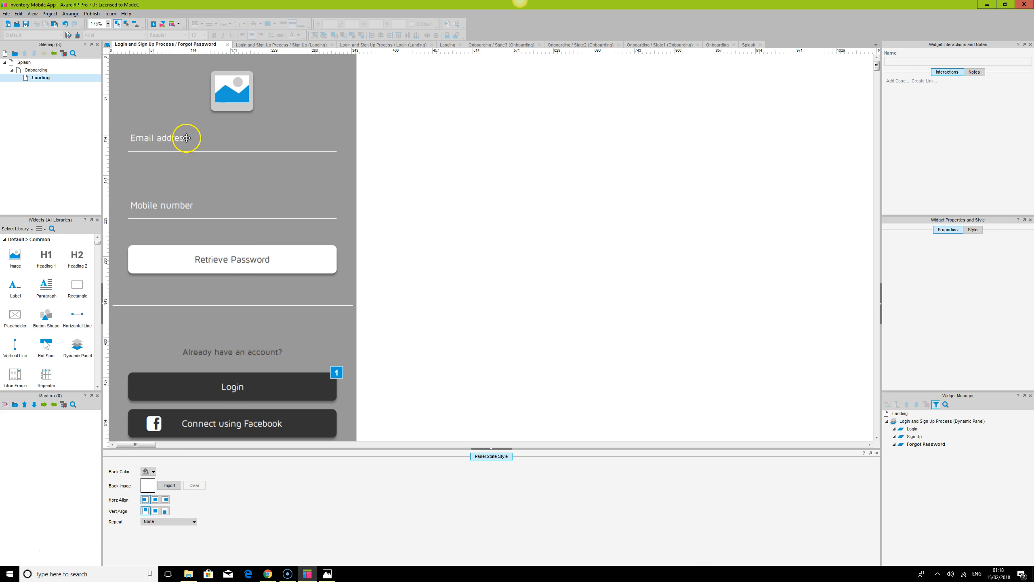
click(183, 204)
key(Delete)
Move the Retrieve Password button up beneath the Email address field and align the two widgets
click(183, 138)
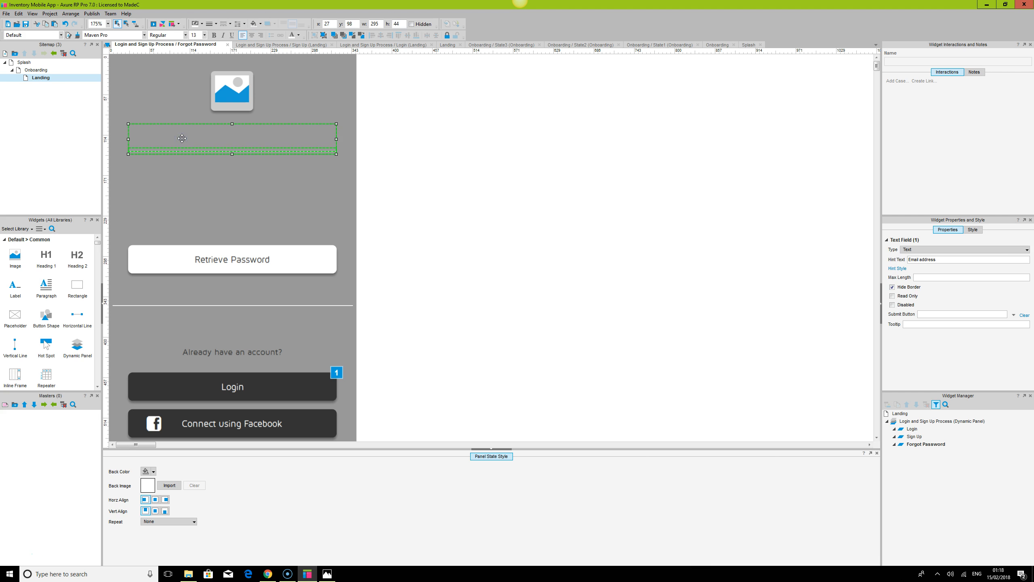
drag(231, 263, 234, 182)
ctrl+click(165, 140)
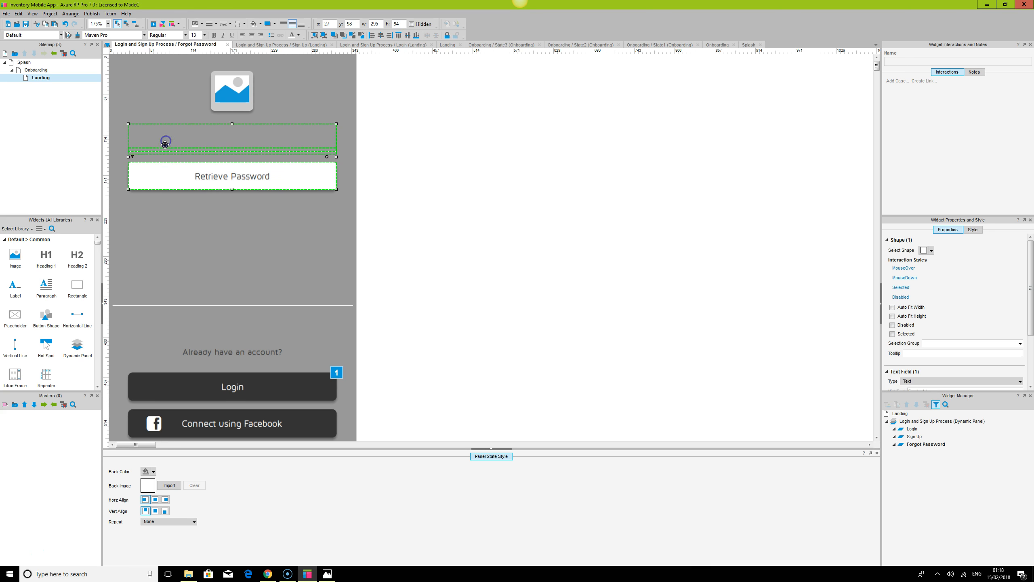
click(314, 36)
click(397, 251)
Try moving the lower group of account, Login, Facebook and terms widgets aside, then undo the move
scroll(294, 375, down, 1)
scroll(293, 374, down, 1)
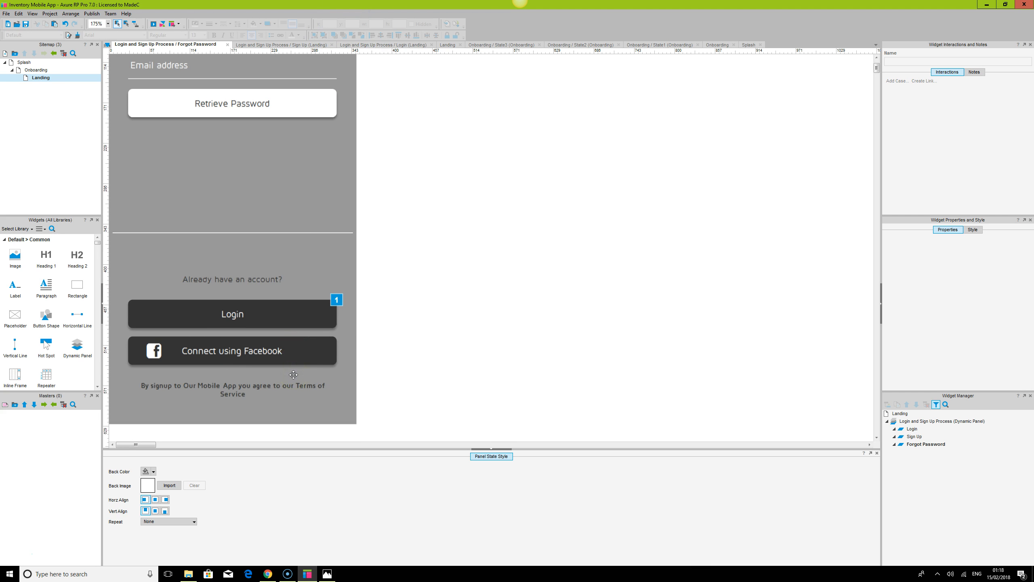
click(292, 310)
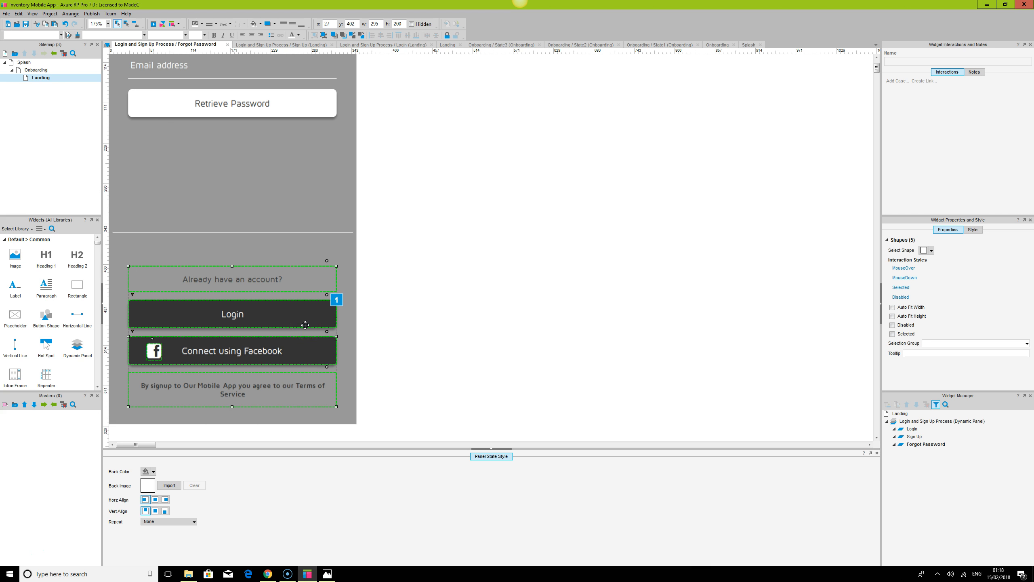
drag(306, 325, 696, 239)
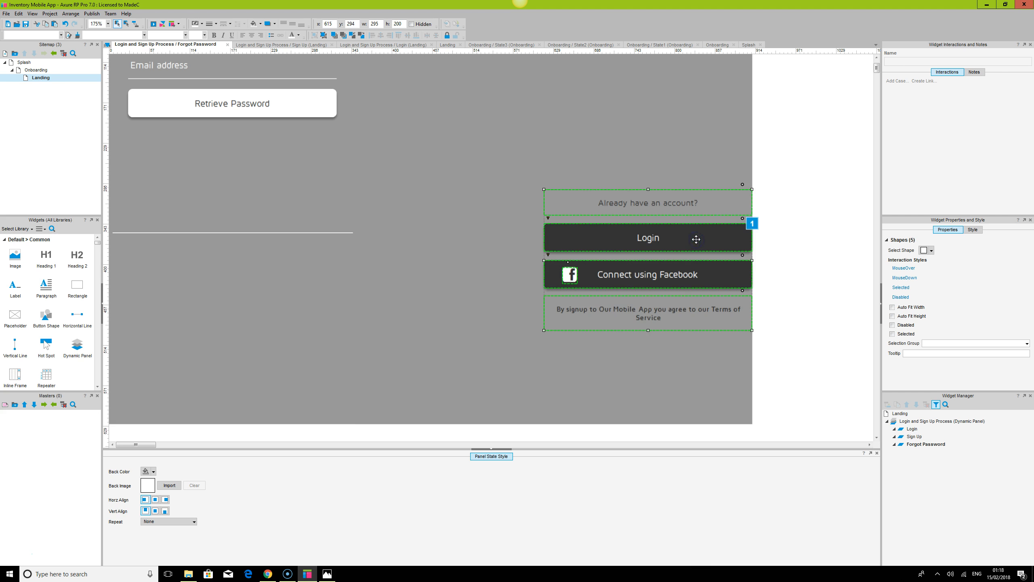
key(ctrl+z)
click(526, 224)
Nudge the Email address field and Retrieve Password button together slightly lower
scroll(527, 225, up, 3)
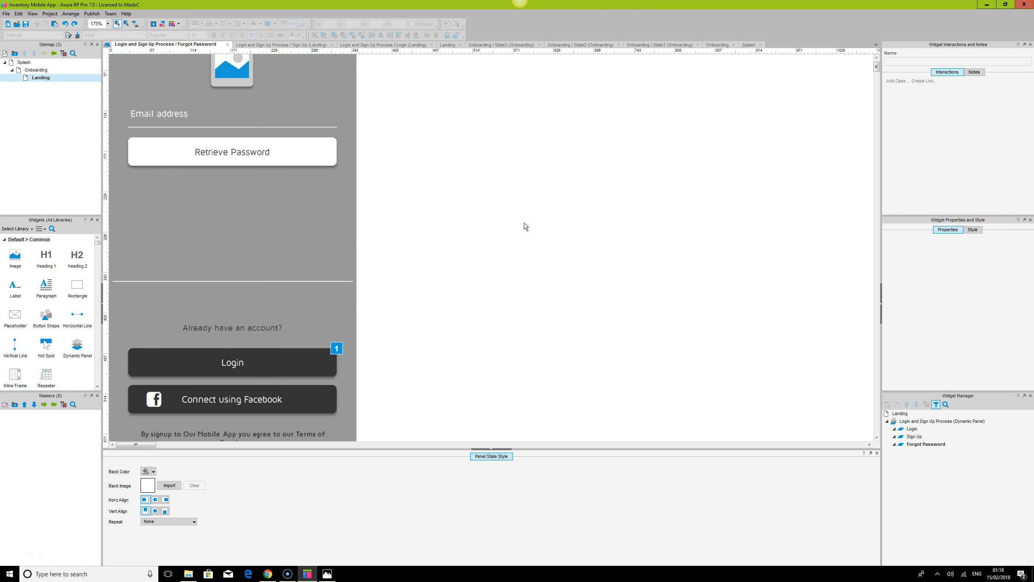
click(490, 448)
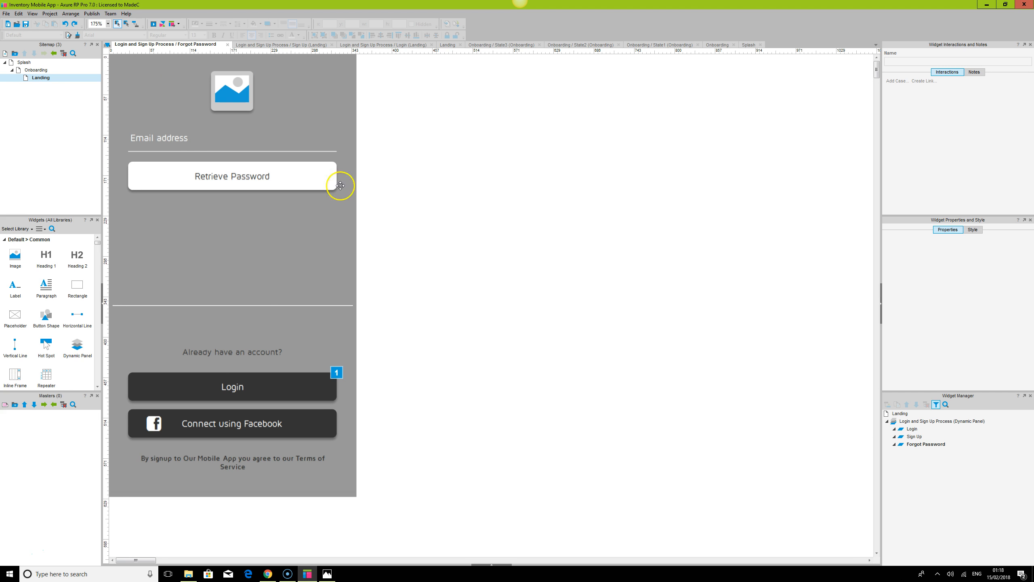
mouse_move(213, 167)
mouse_down()
mouse_move(226, 216)
mouse_move(224, 181)
mouse_up()
click(528, 234)
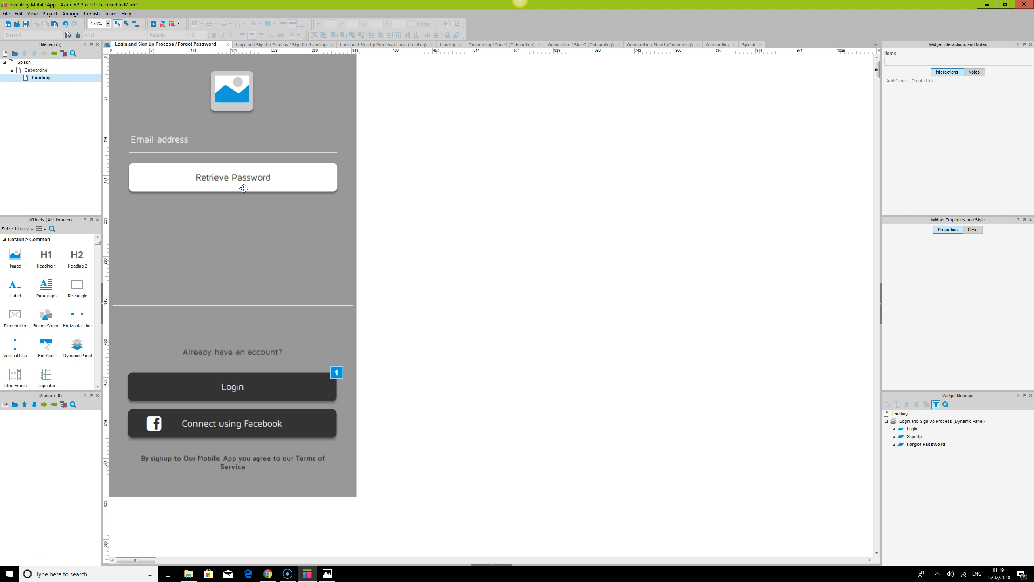
Add a new state named Reset Password to the Login and Sign Up Process dynamic panel
double_click(918, 422)
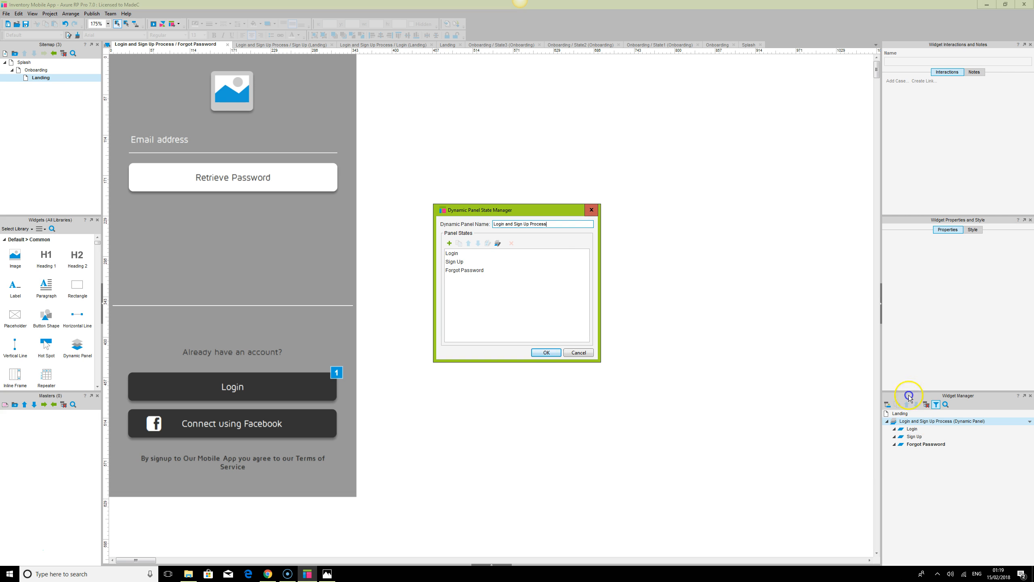
click(451, 244)
text(Reset Password)
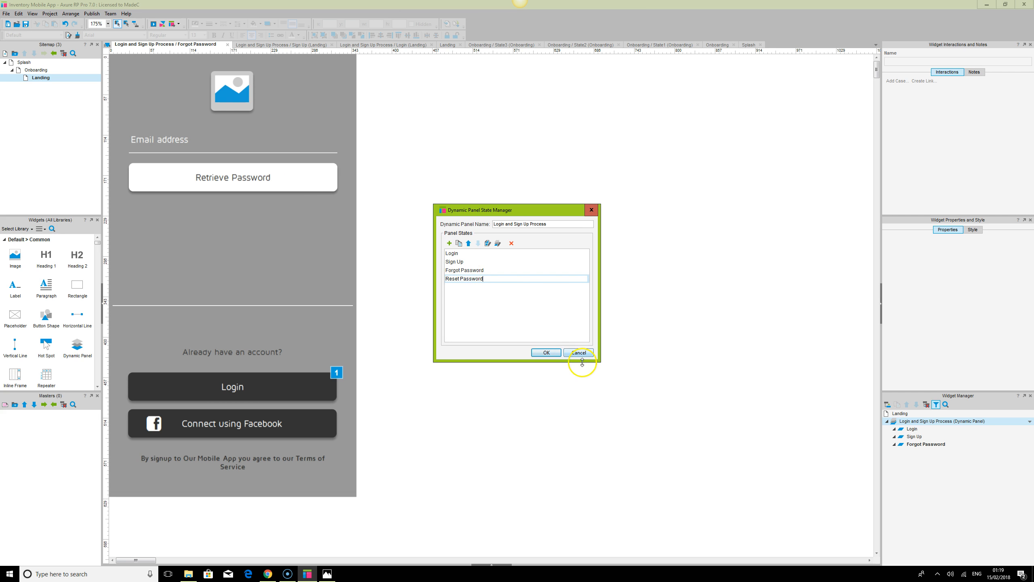
click(545, 353)
Delete the lower account, Login, Facebook and terms widgets and the divider line from the Forgot Password state
click(241, 385)
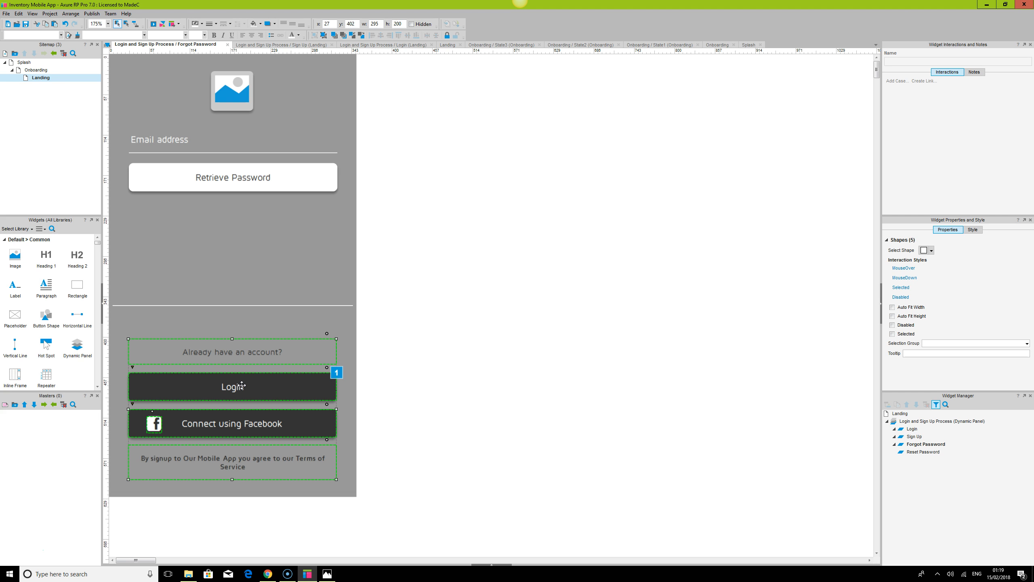
key(Delete)
click(268, 307)
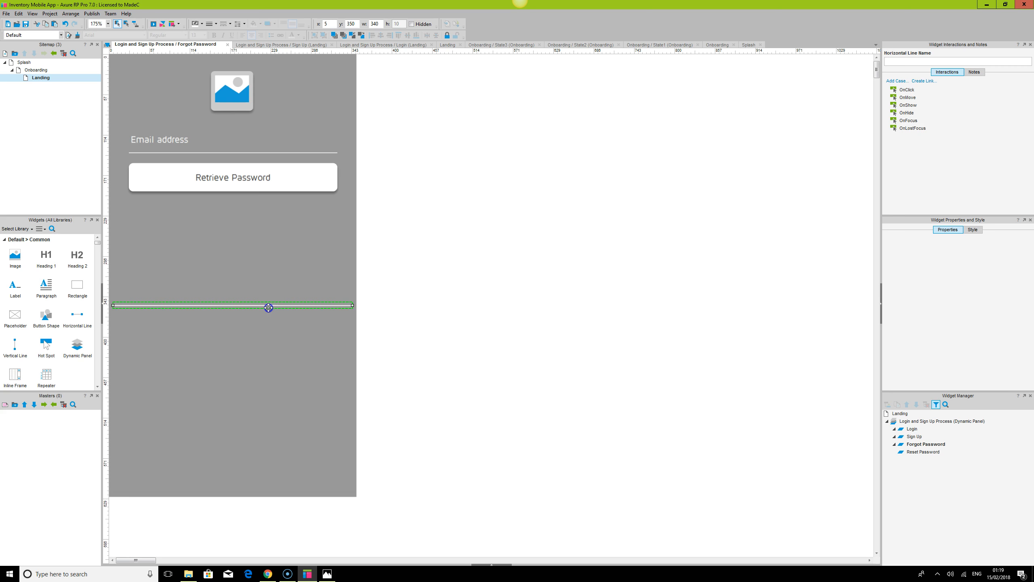
key(Delete)
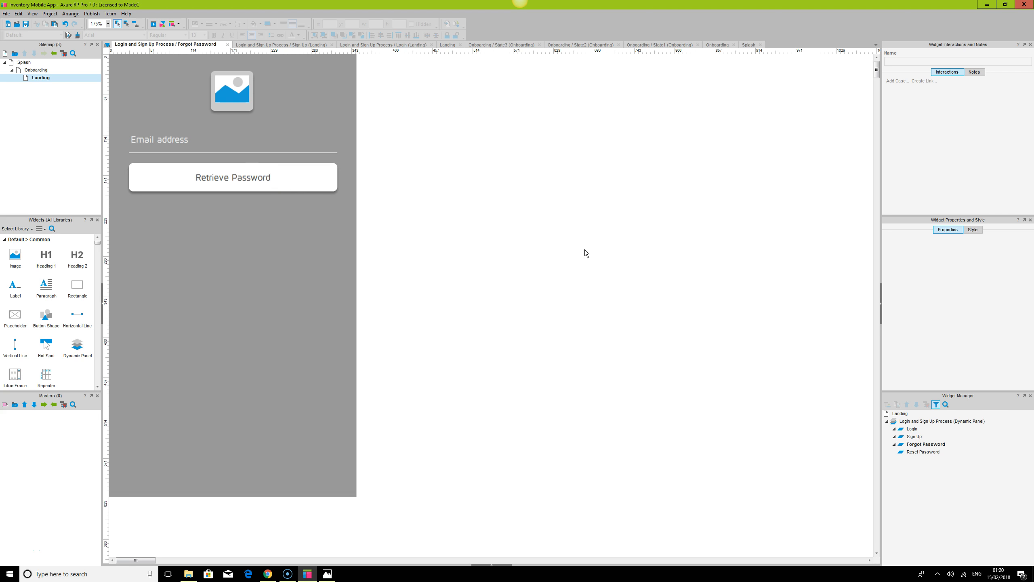
click(212, 176)
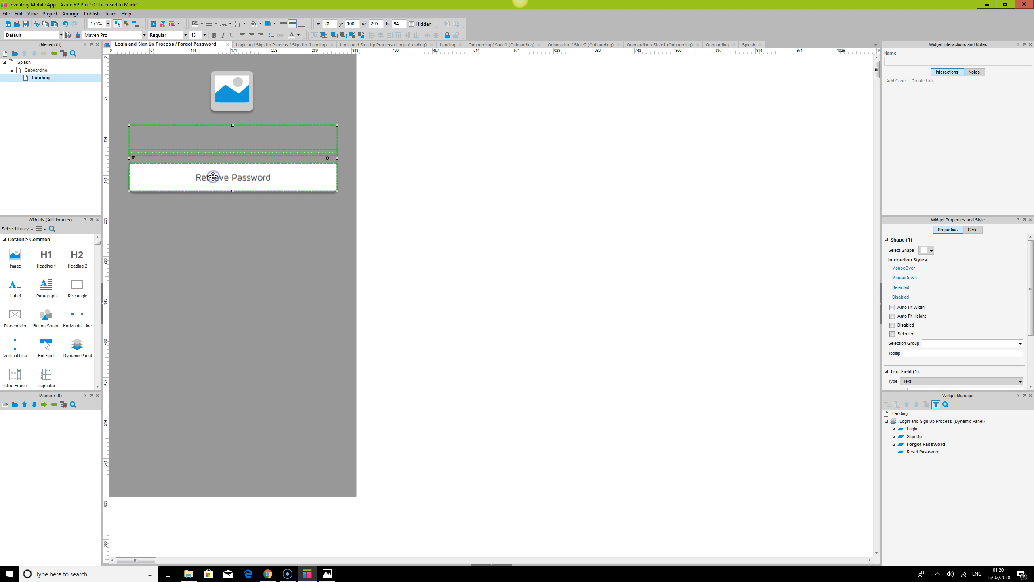
click(559, 214)
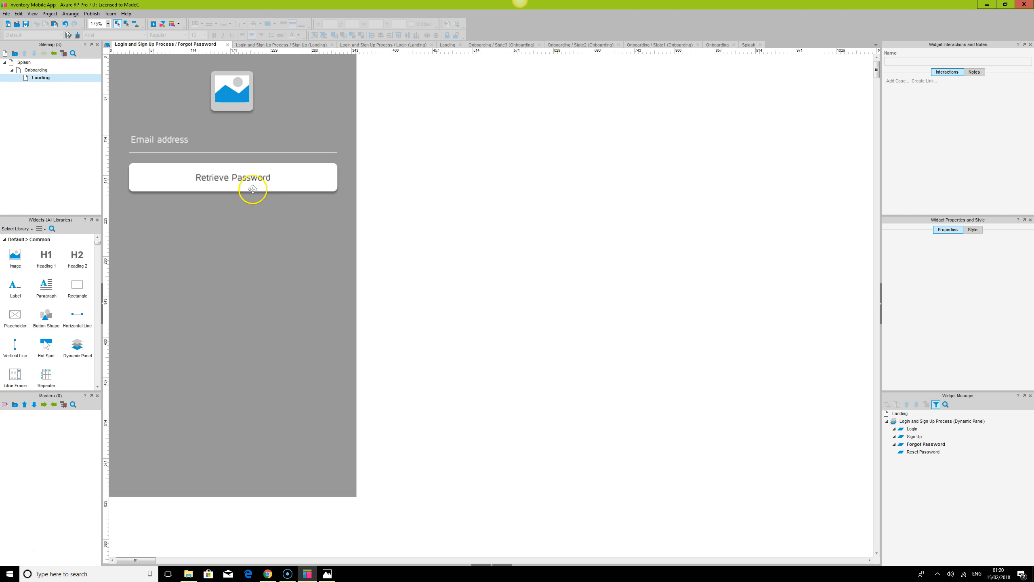
click(291, 181)
click(579, 303)
In the Login state, make the Forgot your password? text set the panel to the Forgot Password state with a fade-in on click
double_click(912, 429)
click(255, 267)
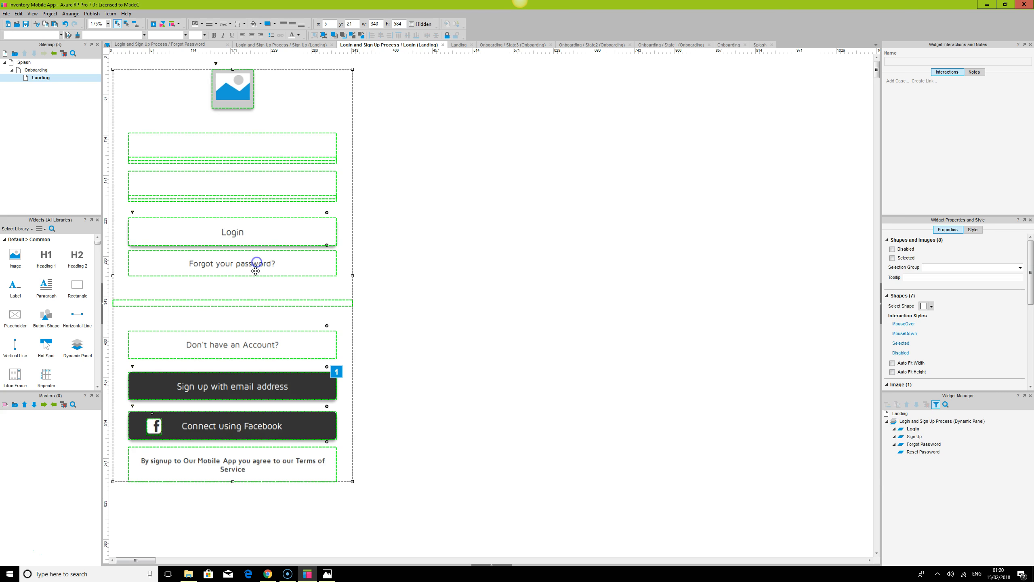
click(256, 269)
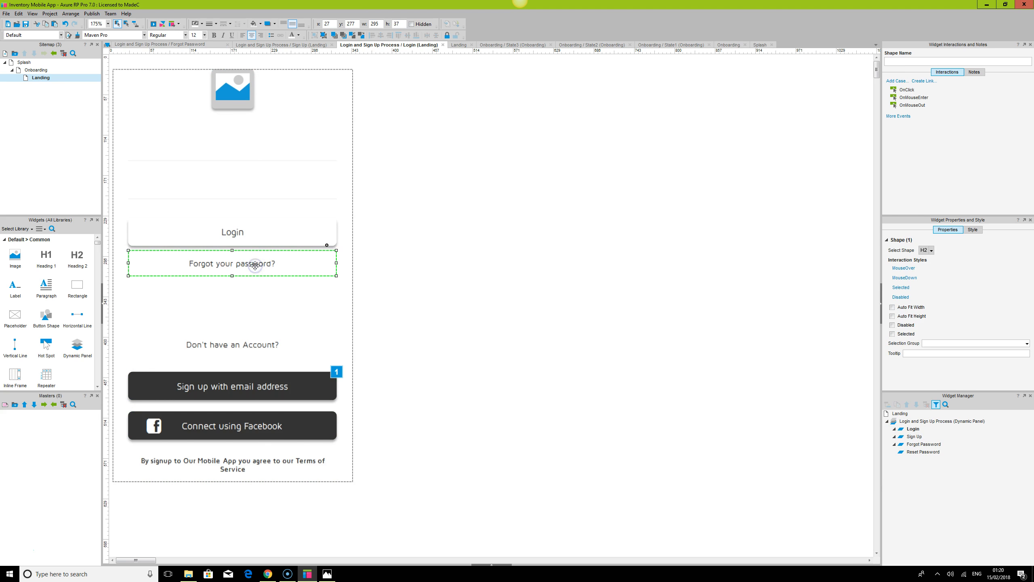
double_click(908, 90)
scroll(381, 313, down, 2)
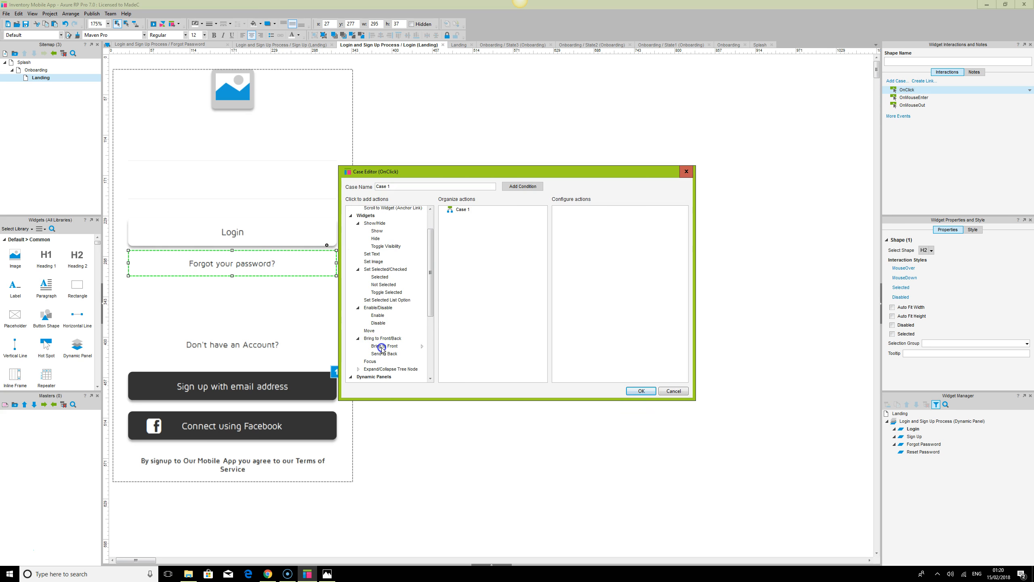
scroll(382, 348, down, 2)
click(378, 344)
click(581, 230)
click(621, 329)
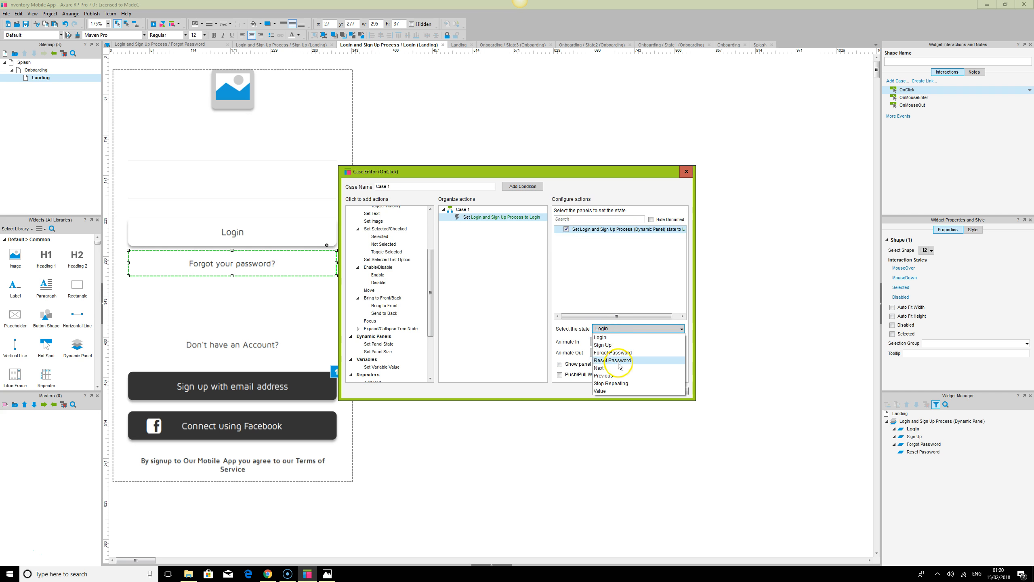
click(614, 353)
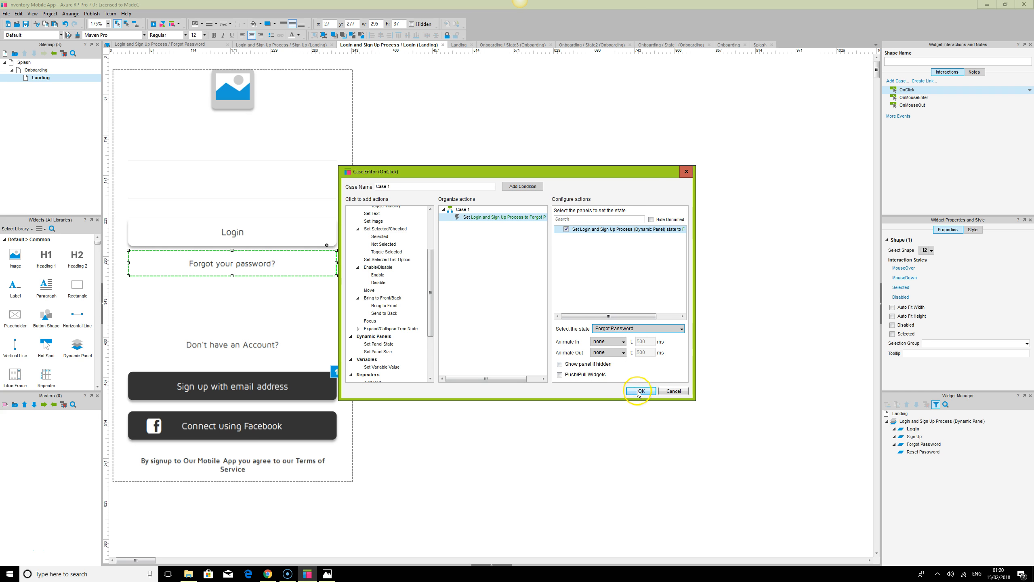
click(608, 341)
click(611, 355)
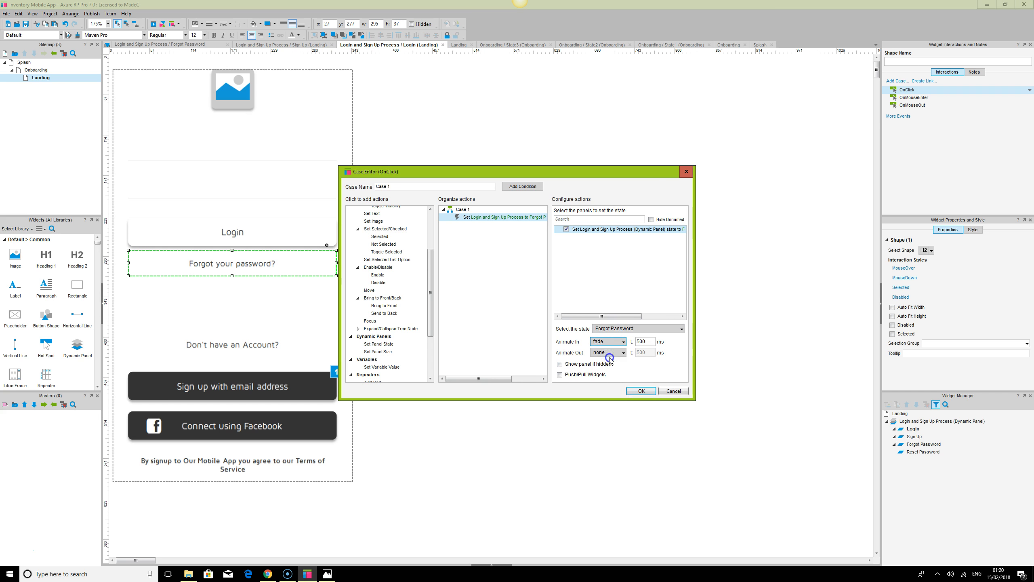
click(643, 391)
click(364, 262)
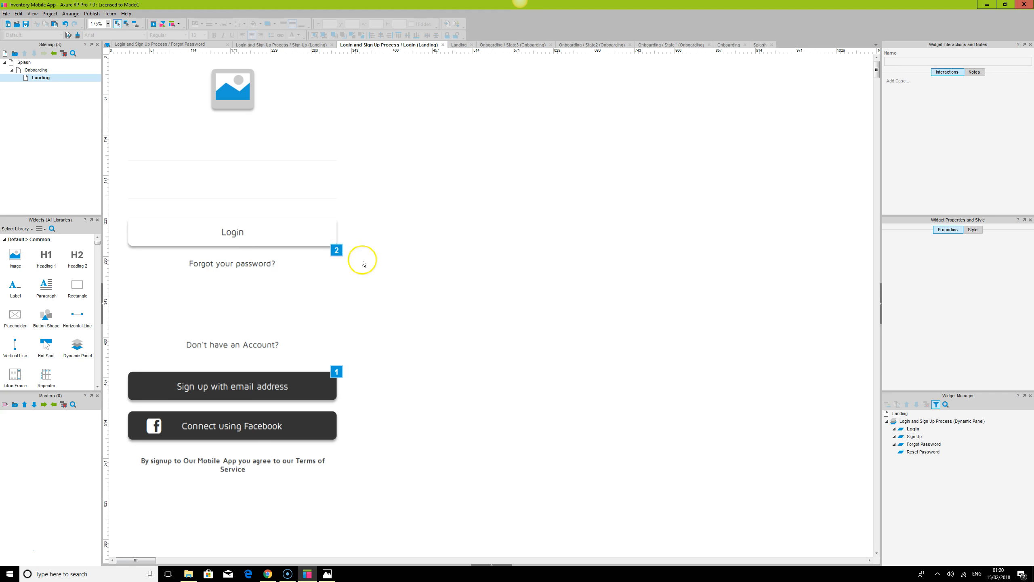
Inspect the interactions on the Login state's Login button, Forgot your password? text and sign-up button
click(295, 232)
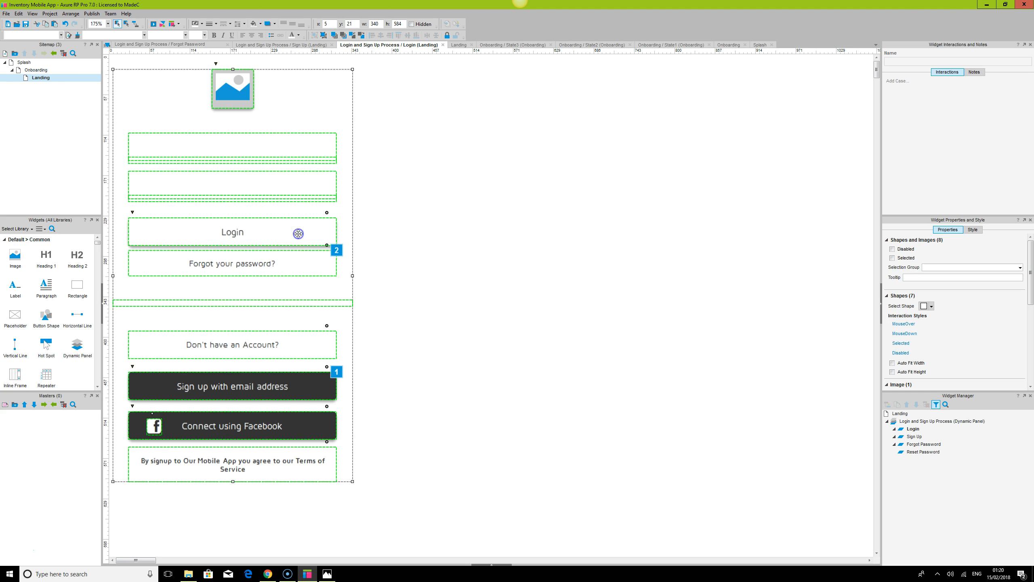
click(495, 255)
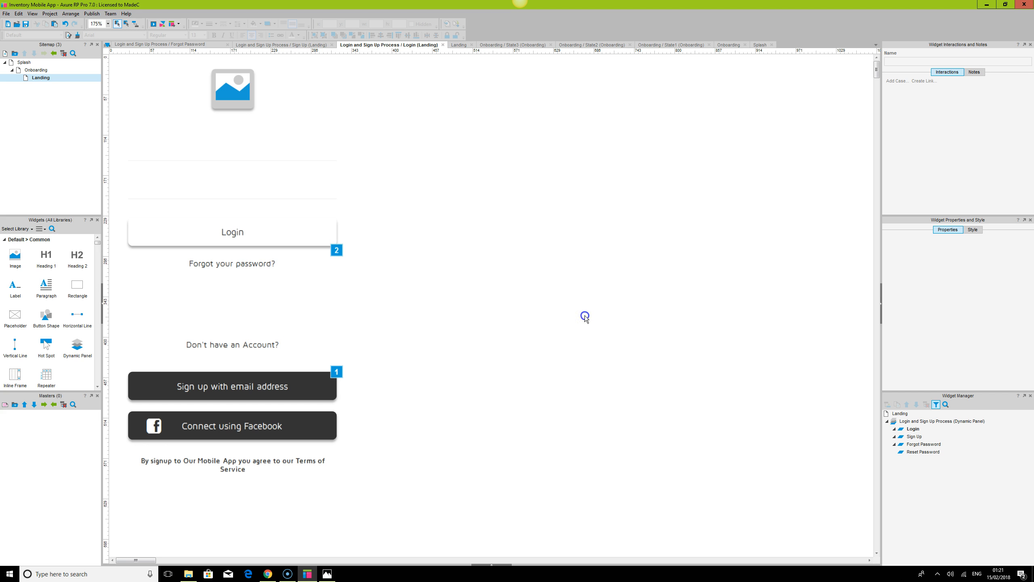
click(253, 263)
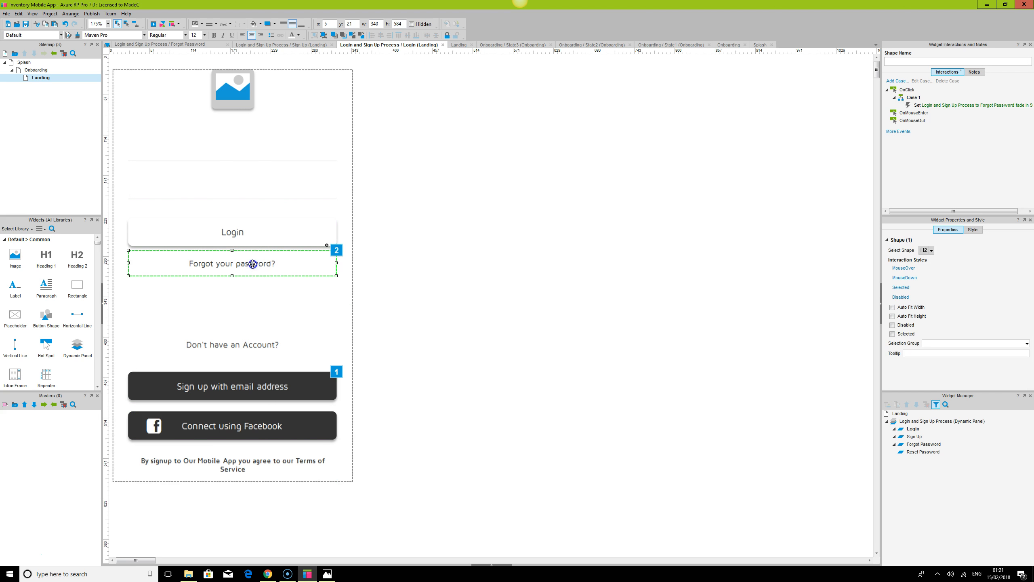
click(261, 380)
click(529, 369)
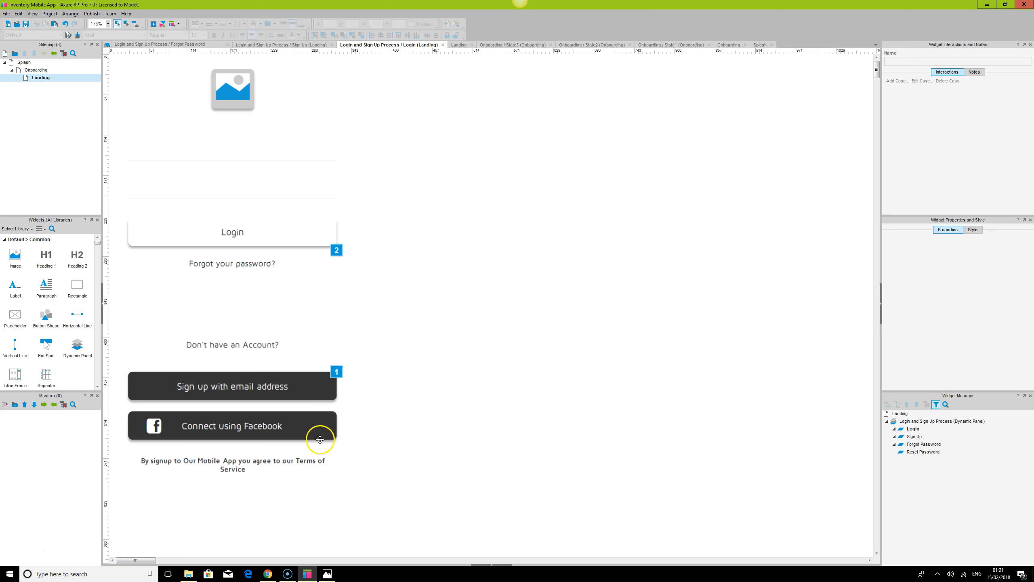
key(ctrl+a)
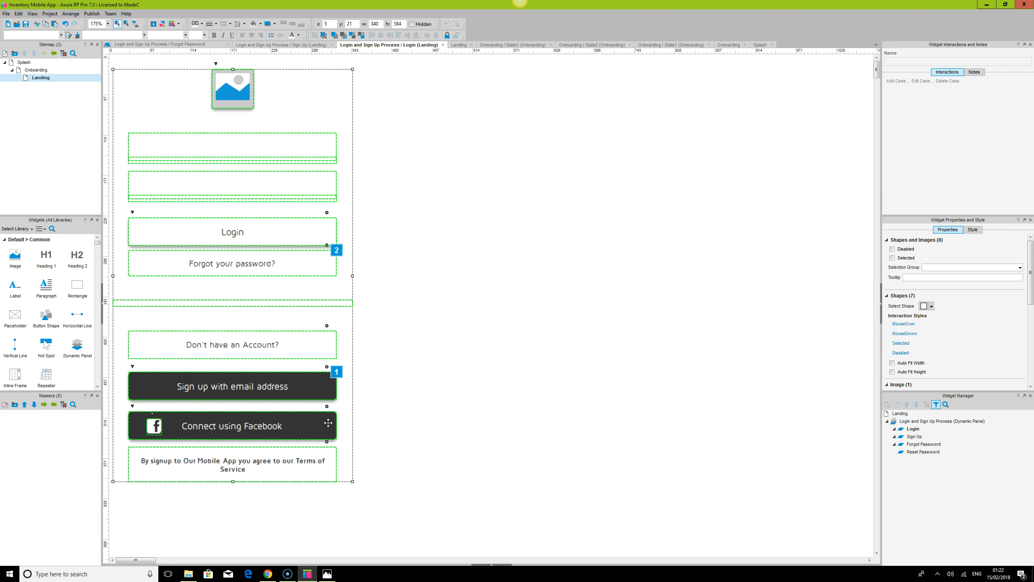
click(582, 233)
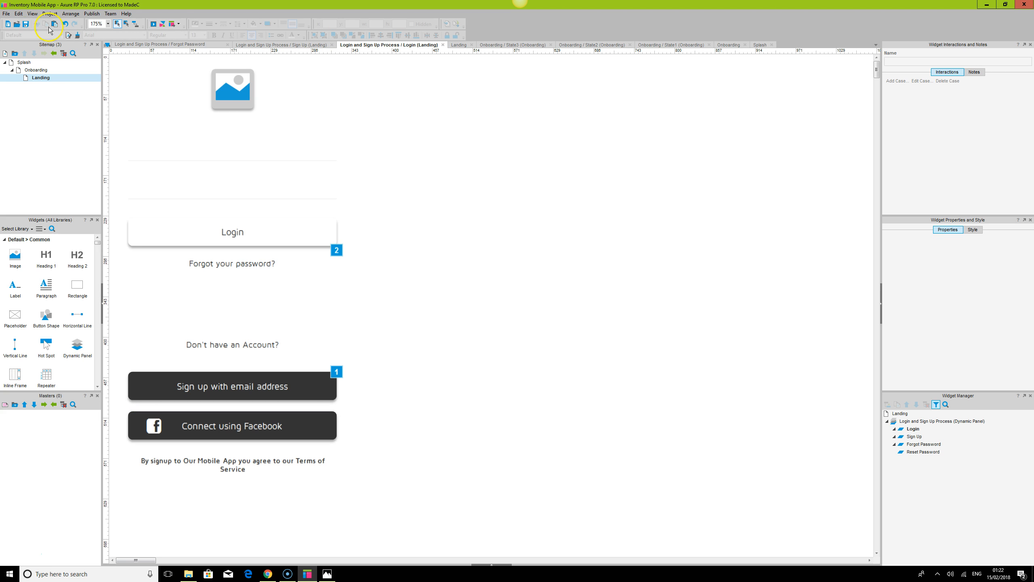
Open the Forgot Password state and try changing its background fill colour
double_click(917, 437)
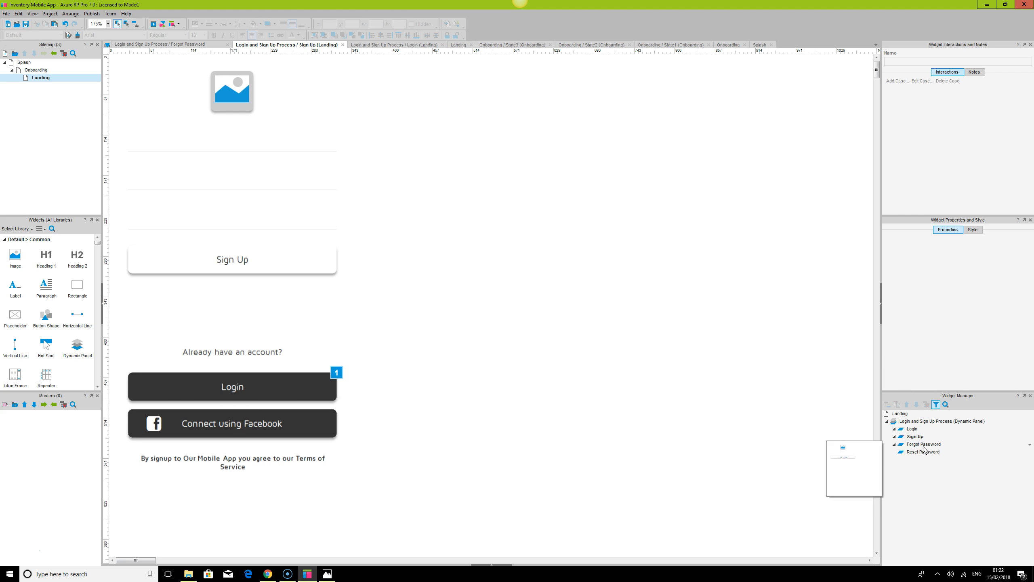
double_click(924, 445)
click(332, 78)
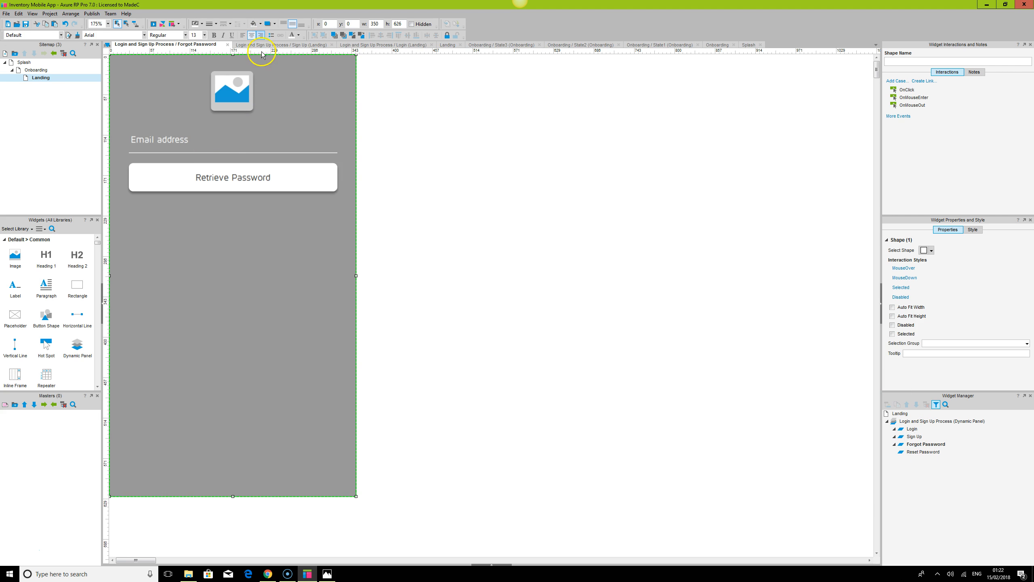
click(491, 564)
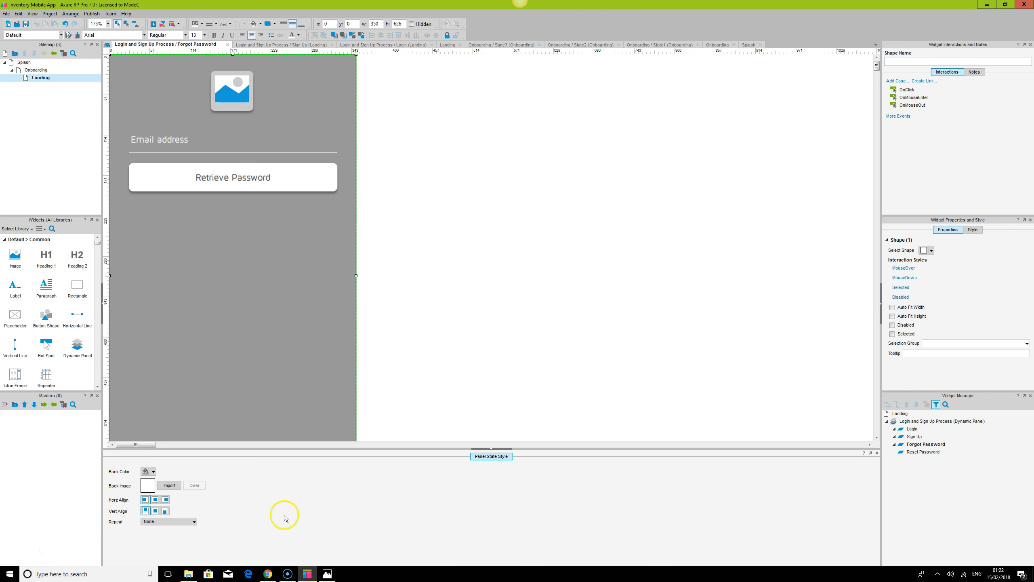
click(147, 471)
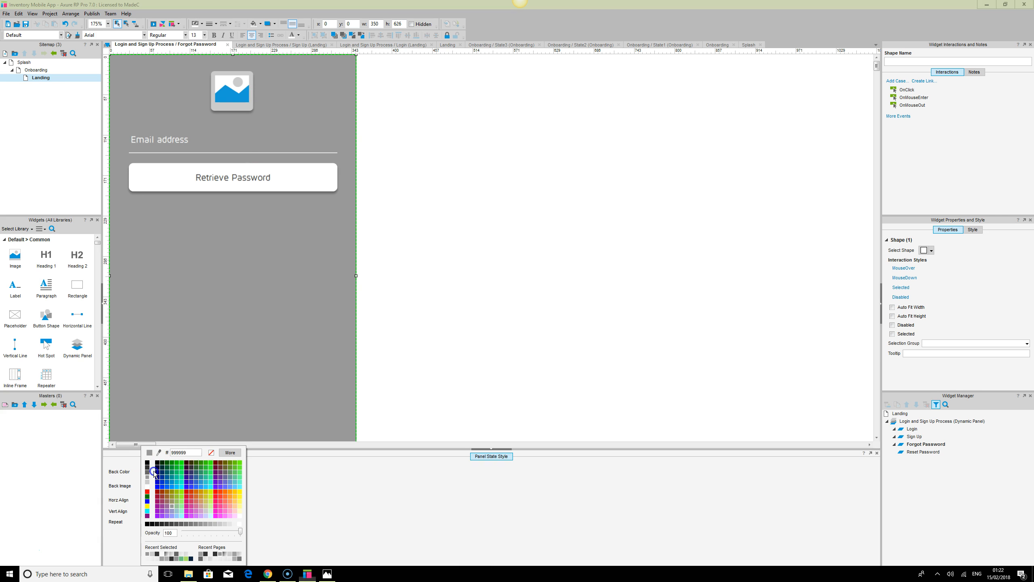
click(212, 453)
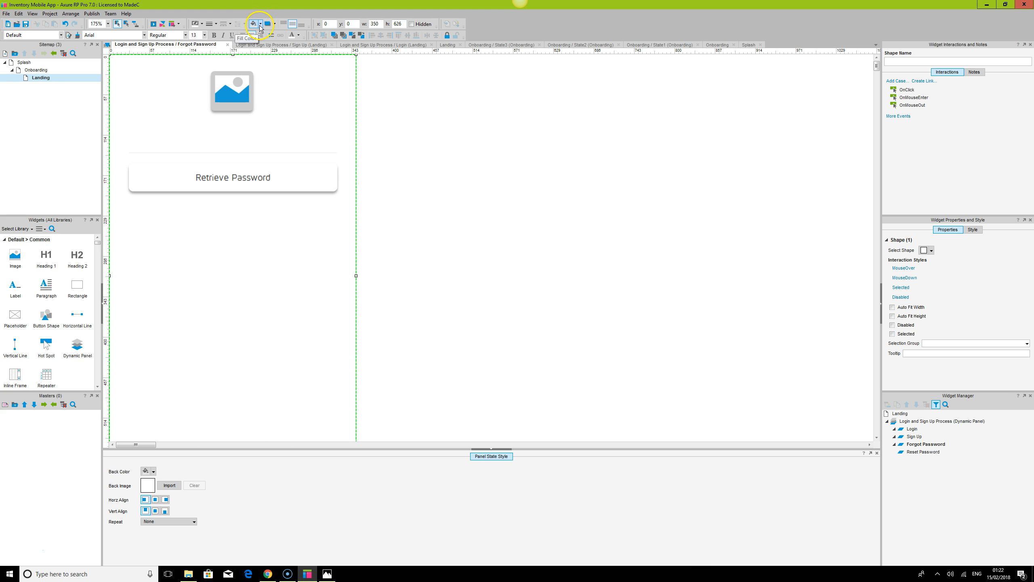
click(261, 27)
click(321, 50)
click(614, 229)
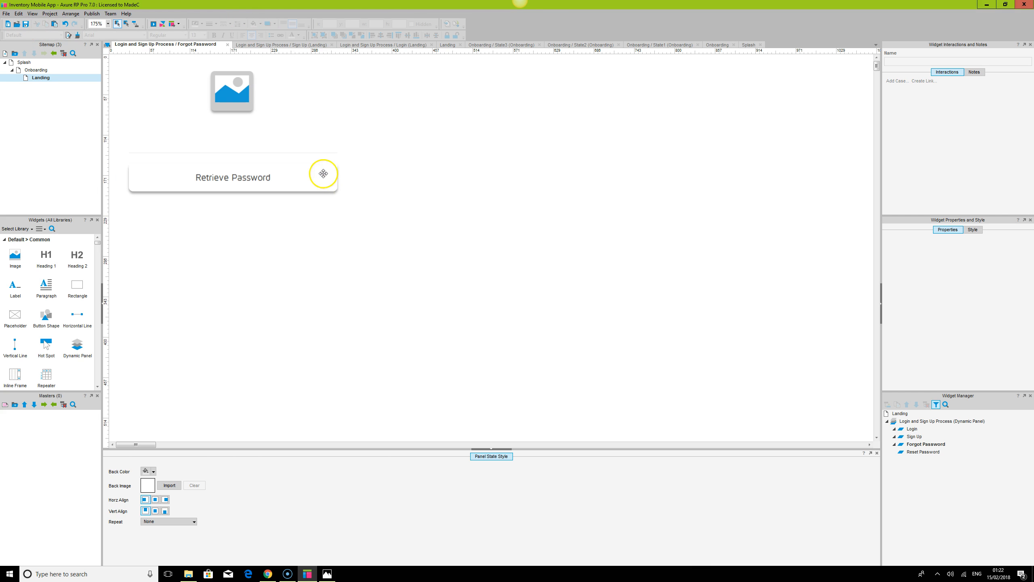
Refresh the browser preview and test the Forgot your password? link
click(268, 574)
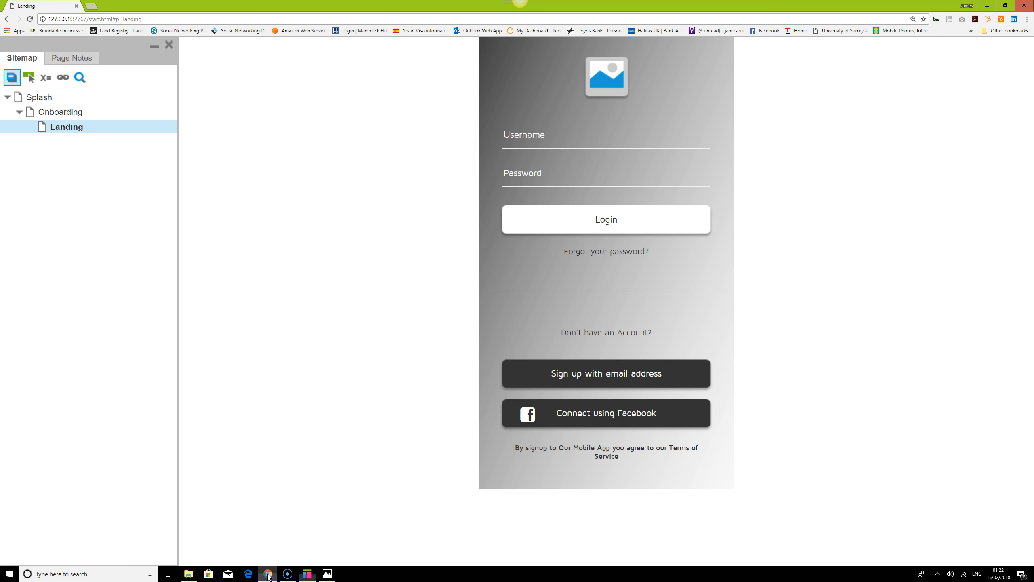
click(31, 21)
click(637, 252)
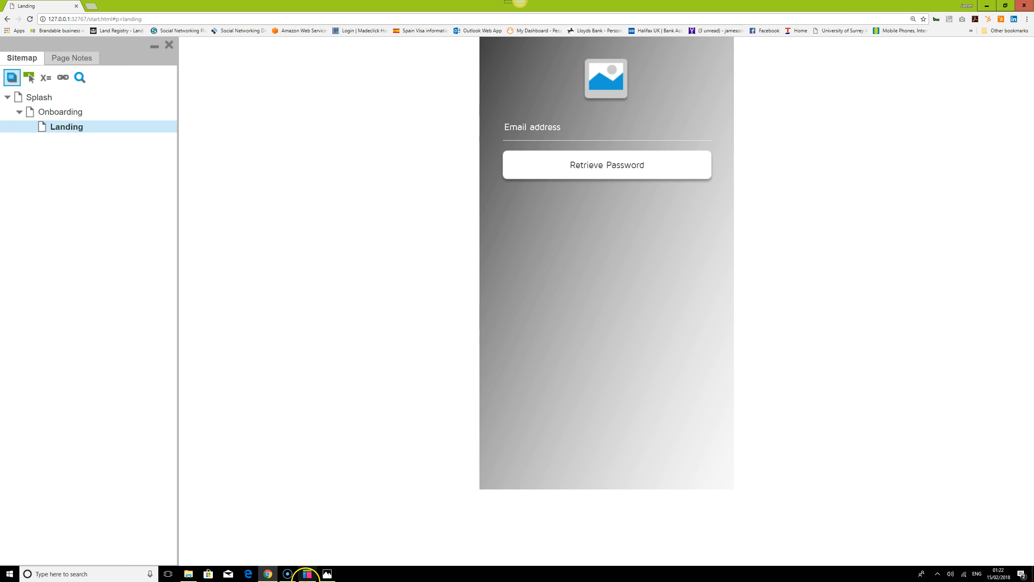
Return to the editor and undo the background fill change
mouse_move(309, 574)
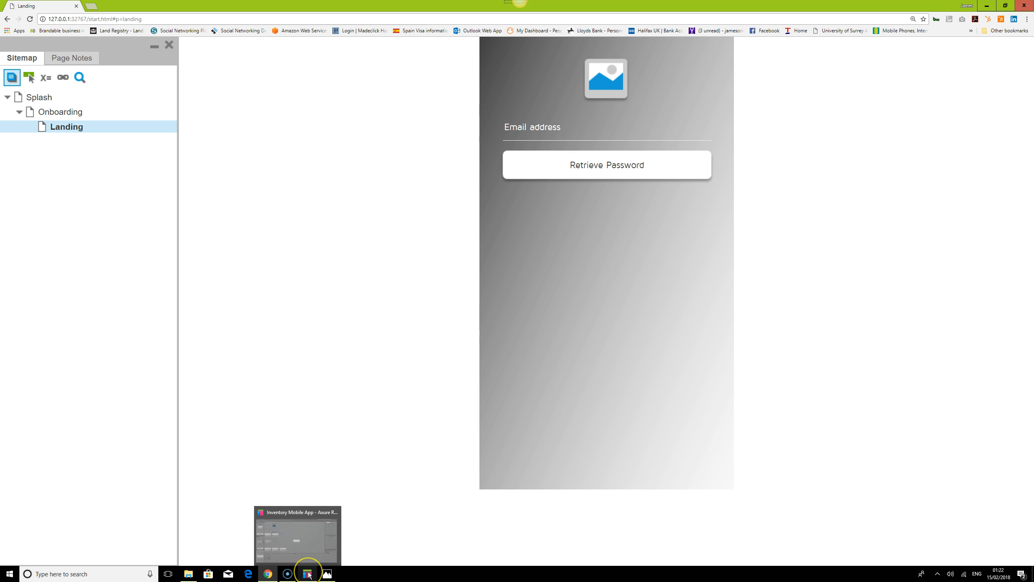
click(309, 574)
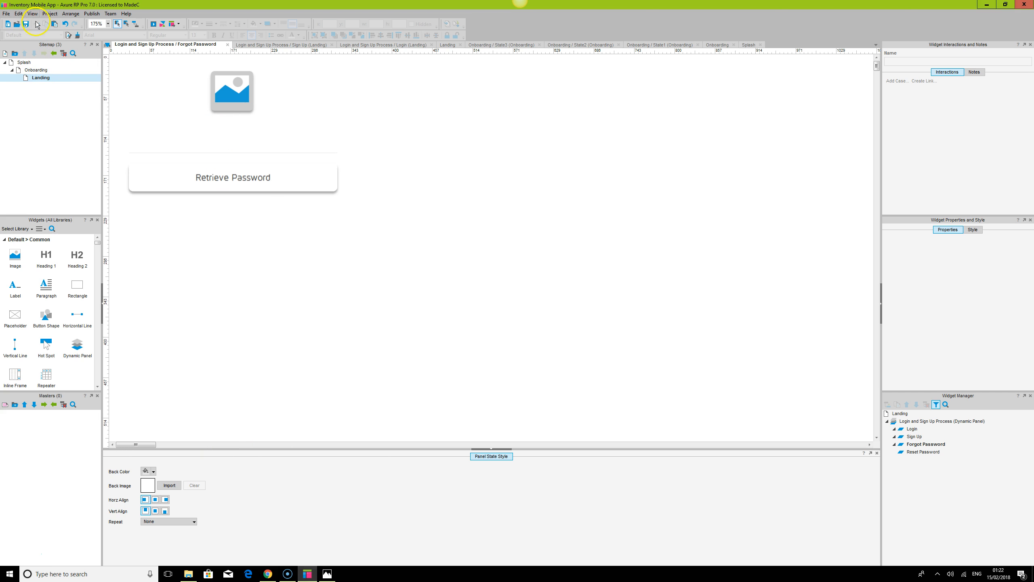
click(65, 23)
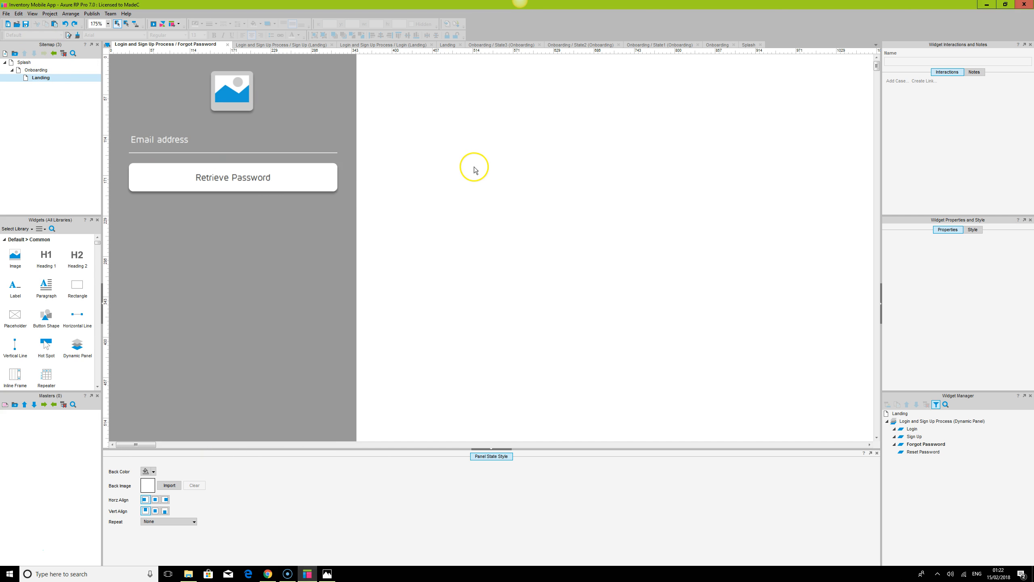
Place a FontAwesome arrow-left icon at the top-left corner of the Forgot Password state and set its font size to 20
scroll(68, 349, down, 2)
scroll(68, 347, down, 1)
drag(97, 244, 94, 353)
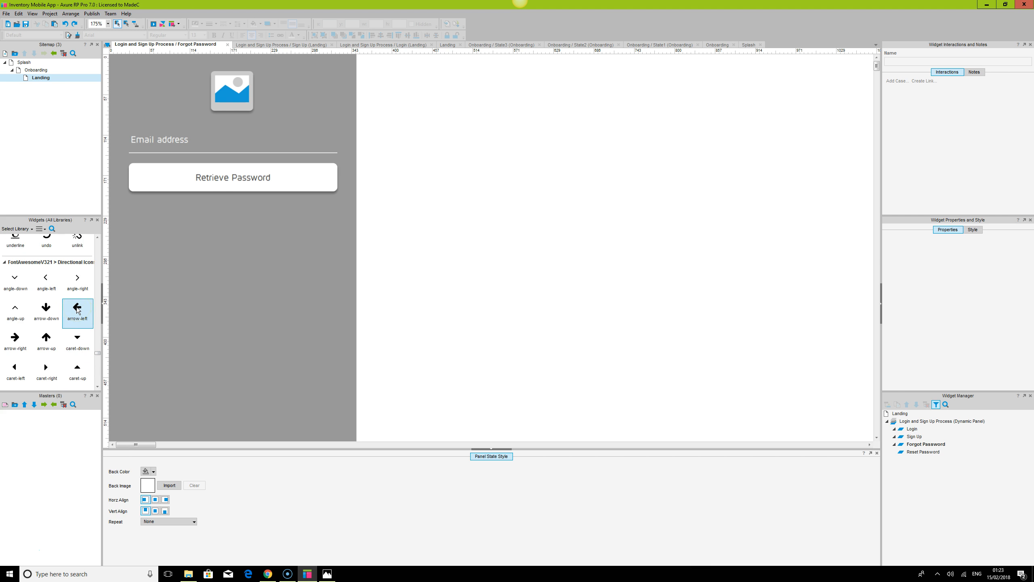
drag(78, 311, 116, 65)
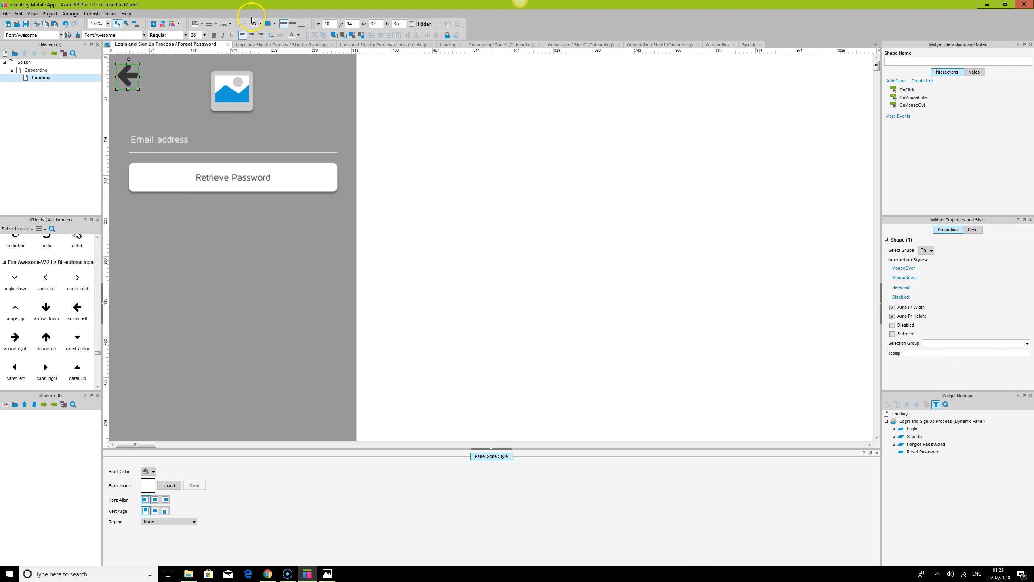
click(196, 34)
text(20)
key(Return)
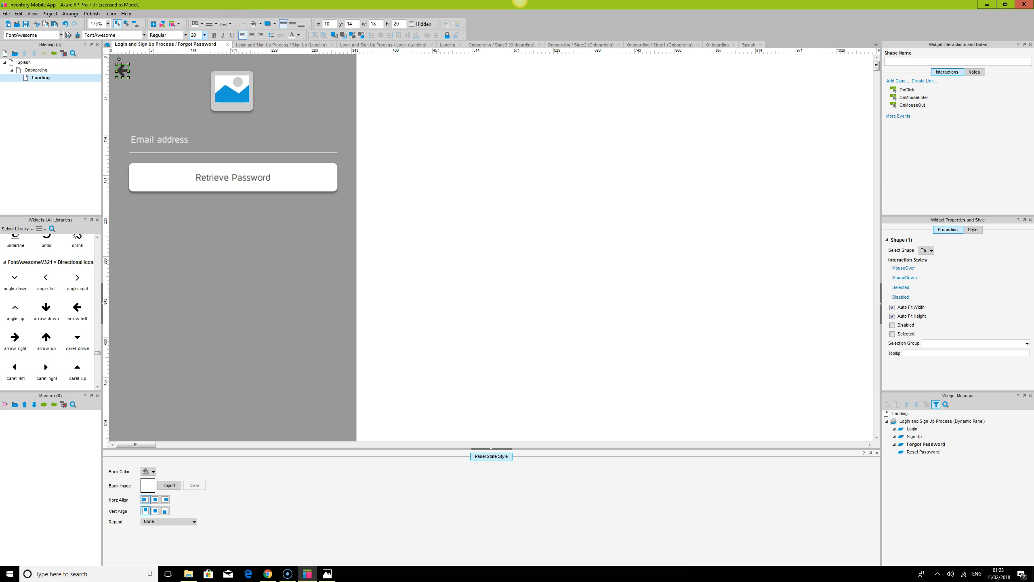
Set the arrow icon's font size to 16
click(197, 35)
text(167)
key(BackSpace)
key(Return)
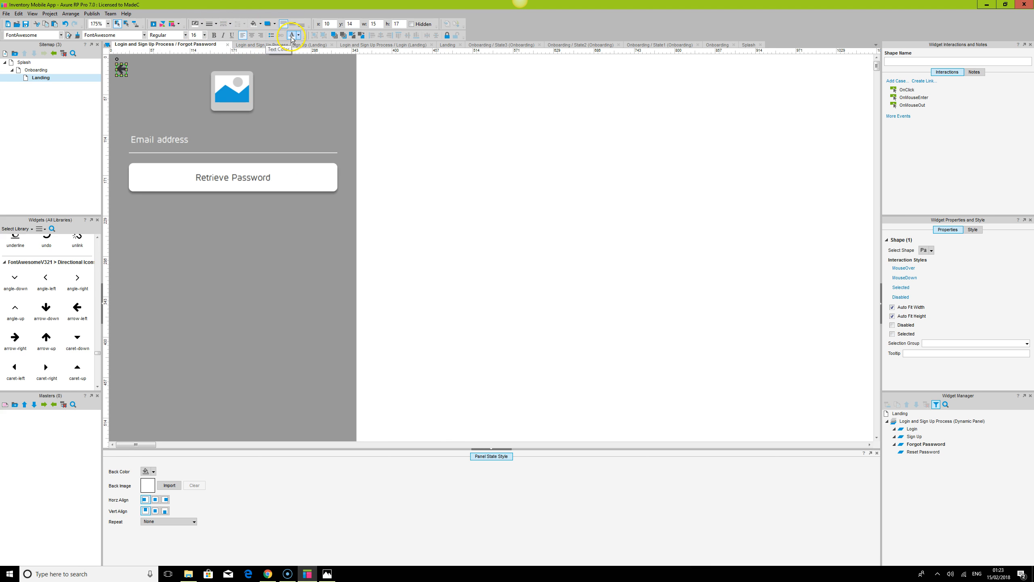
click(508, 160)
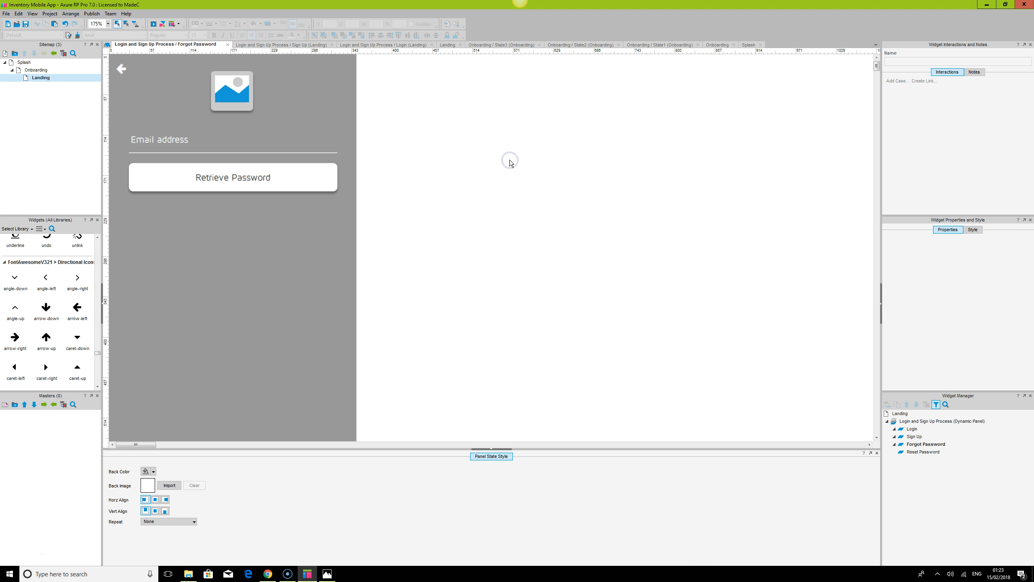
Add an OnClick case to the arrow icon that sets the Login and Sign Up Process panel to the Login state
click(121, 68)
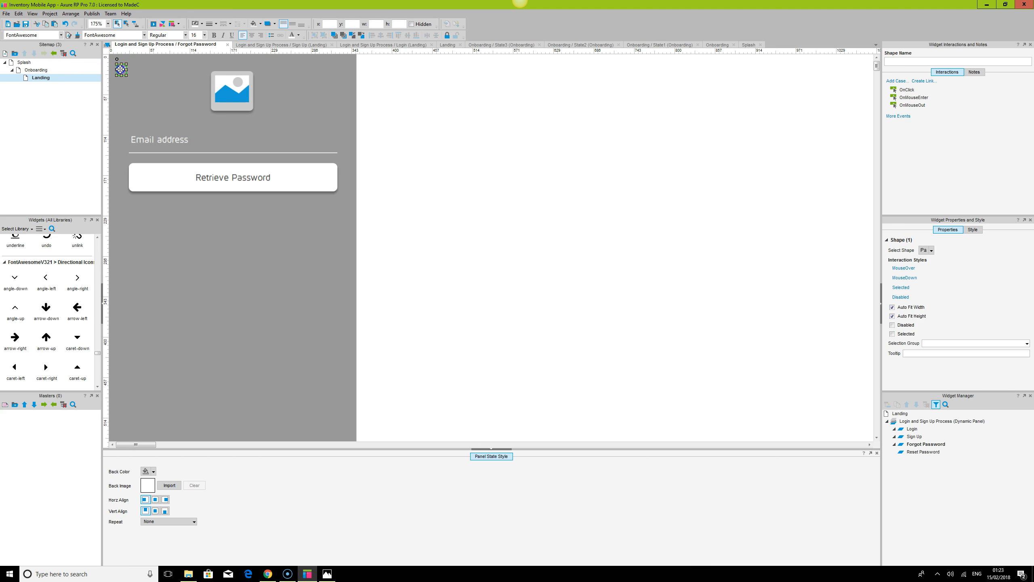
double_click(910, 91)
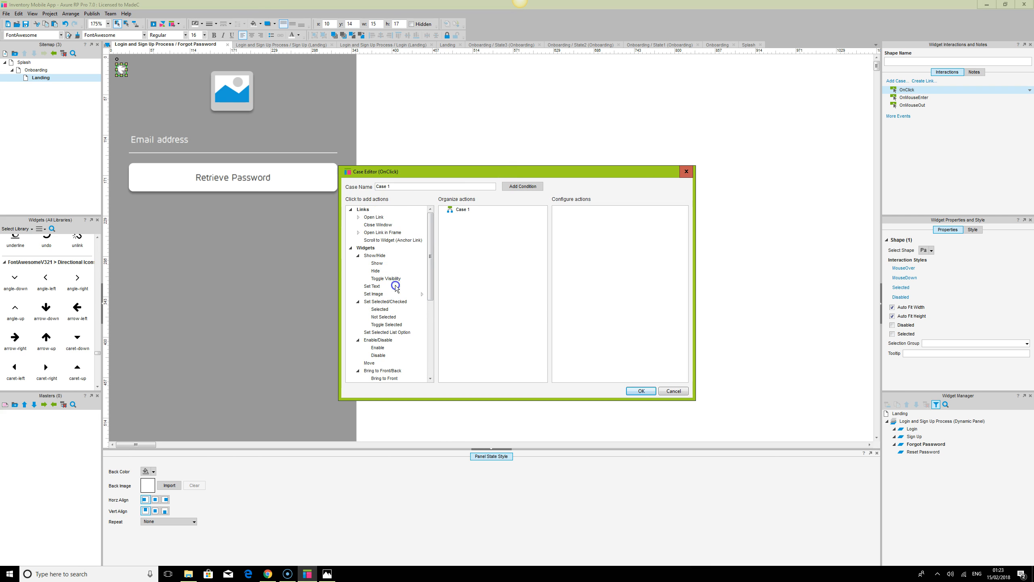
drag(429, 240, 429, 291)
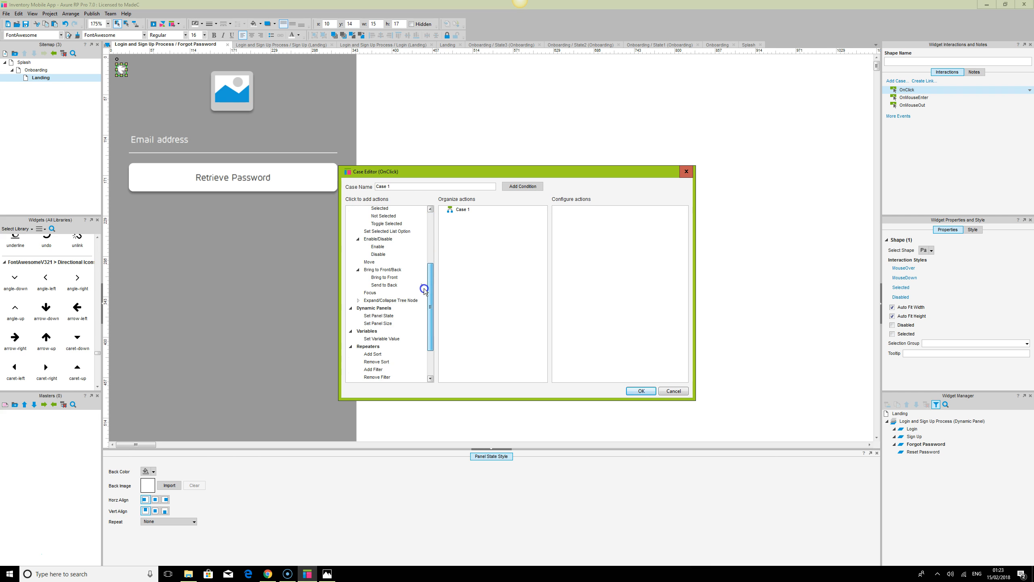
click(379, 317)
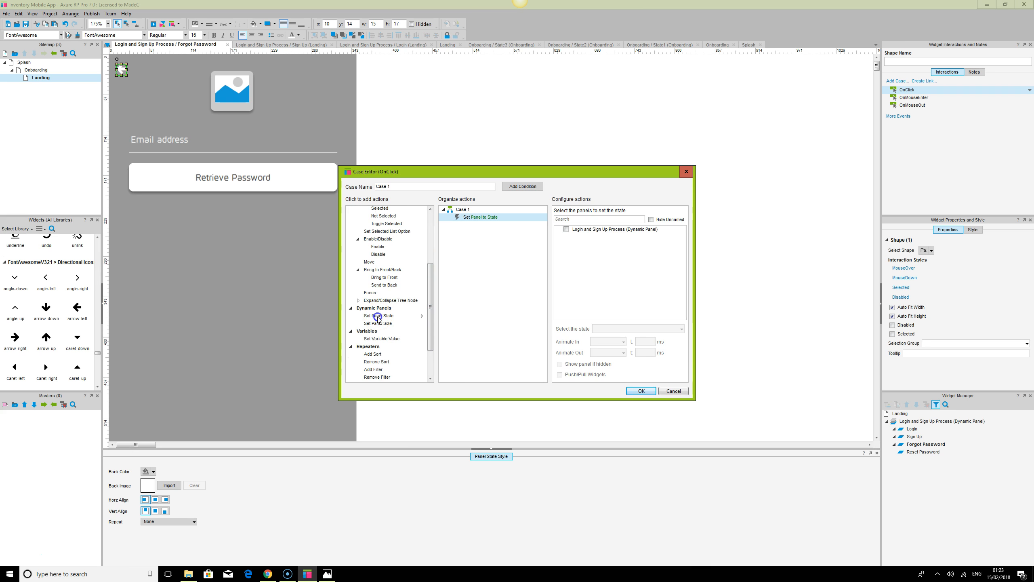
click(567, 229)
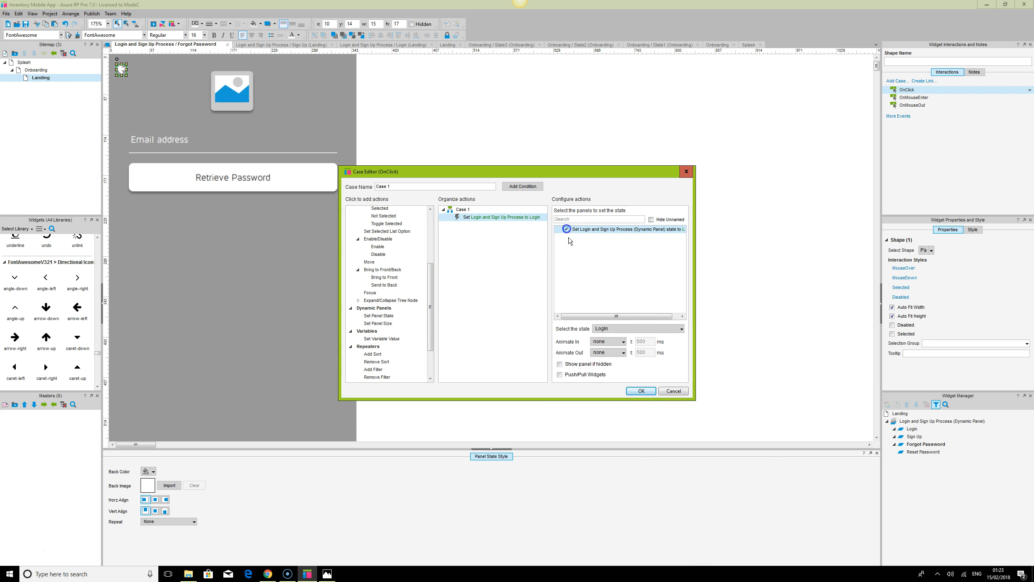
click(642, 391)
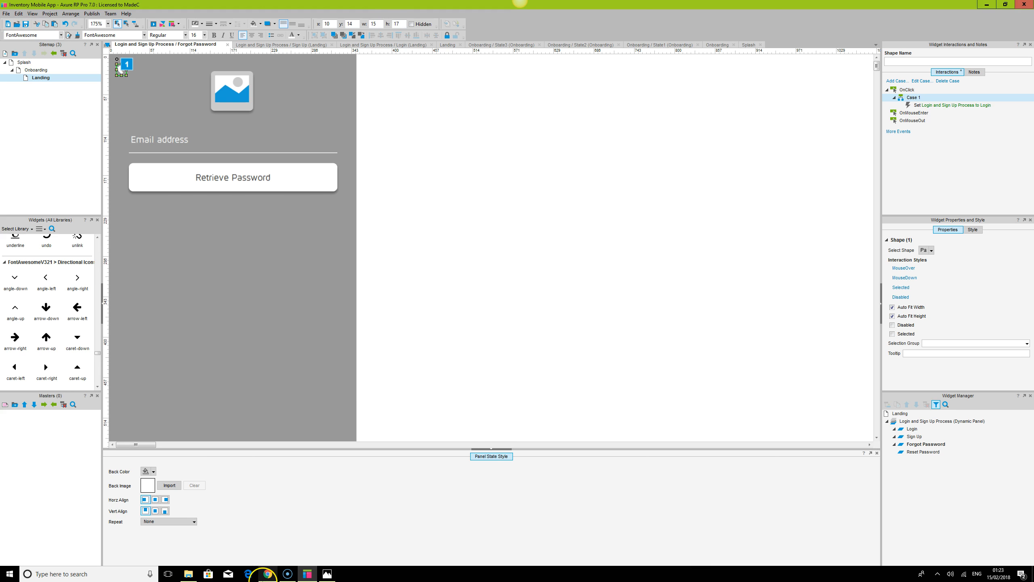
Preview in the browser and test the Forgot your password? link and the back arrow
click(268, 573)
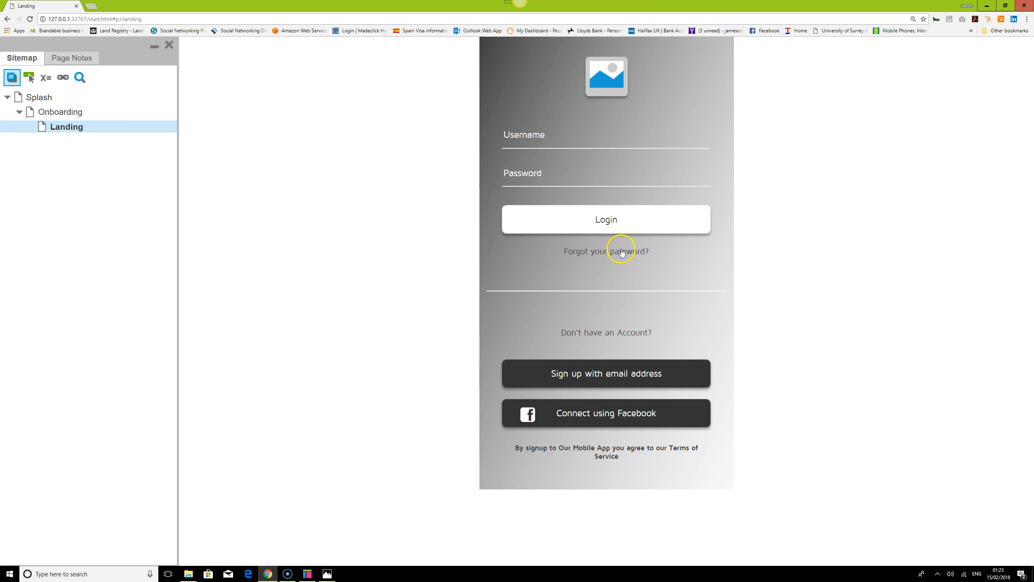
click(621, 253)
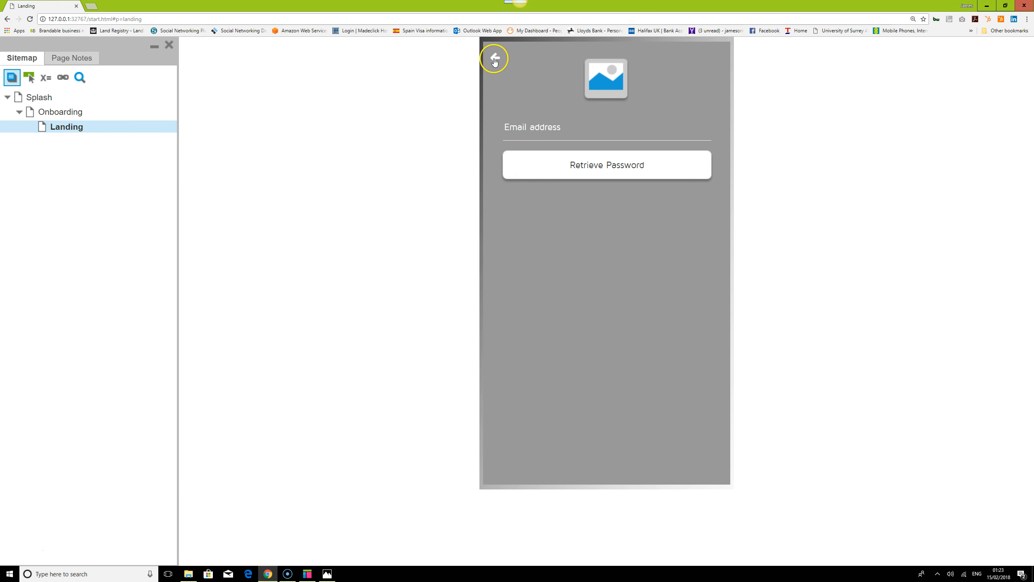
click(494, 61)
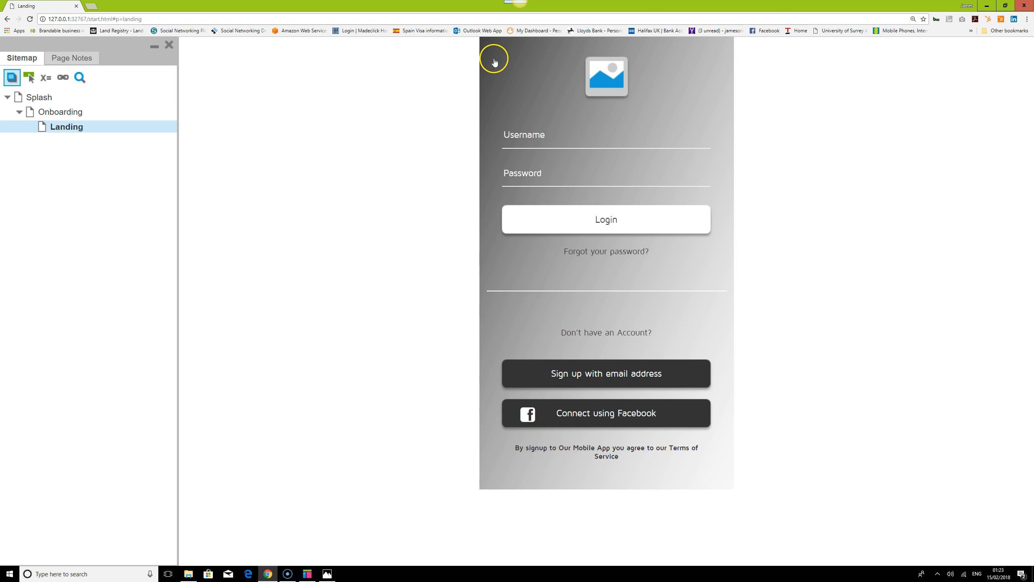
click(627, 250)
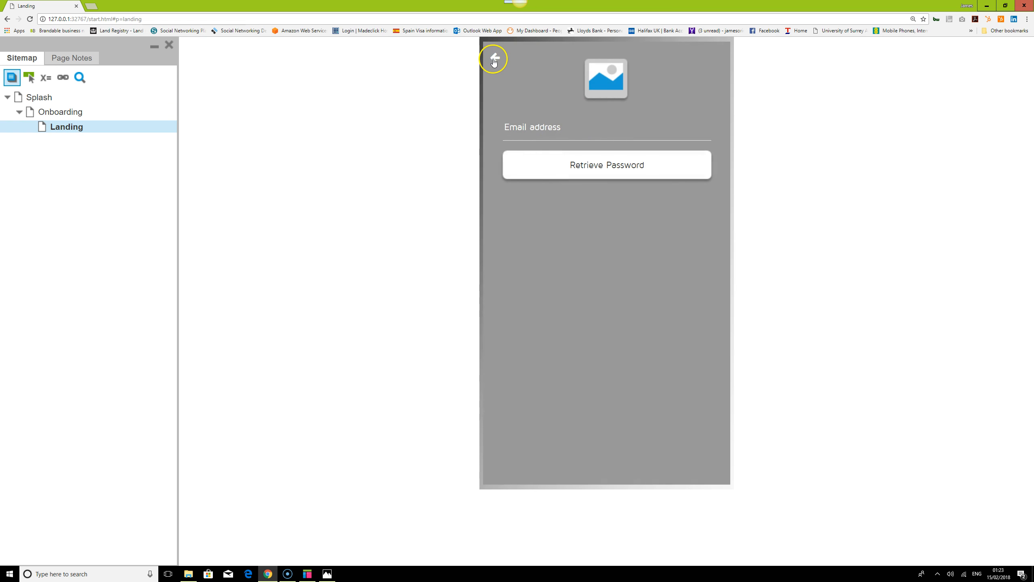
click(494, 61)
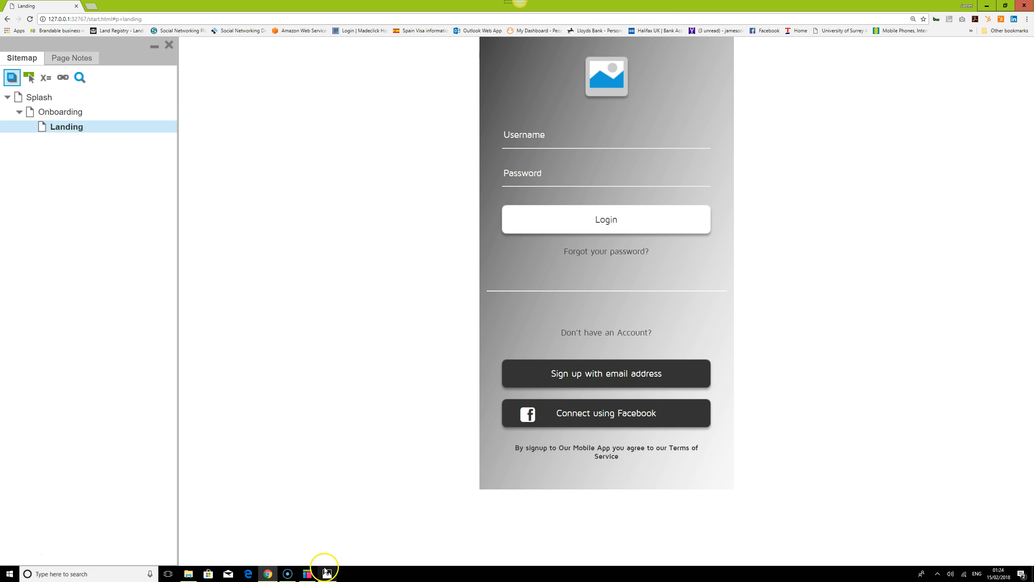
Copy the back arrow icon into the top-left corner of the Sign Up state
click(312, 574)
click(326, 97)
click(121, 71)
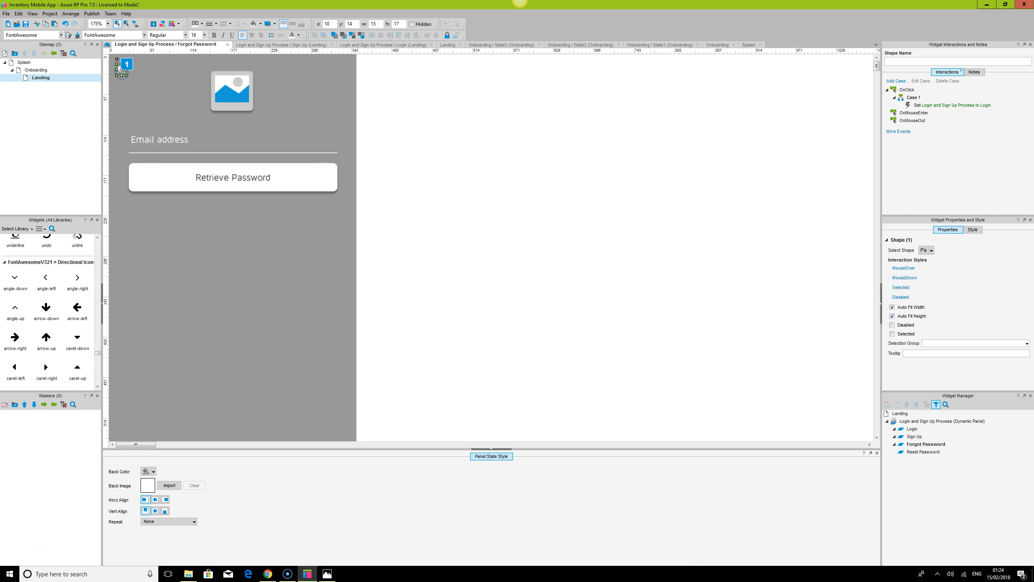
double_click(914, 437)
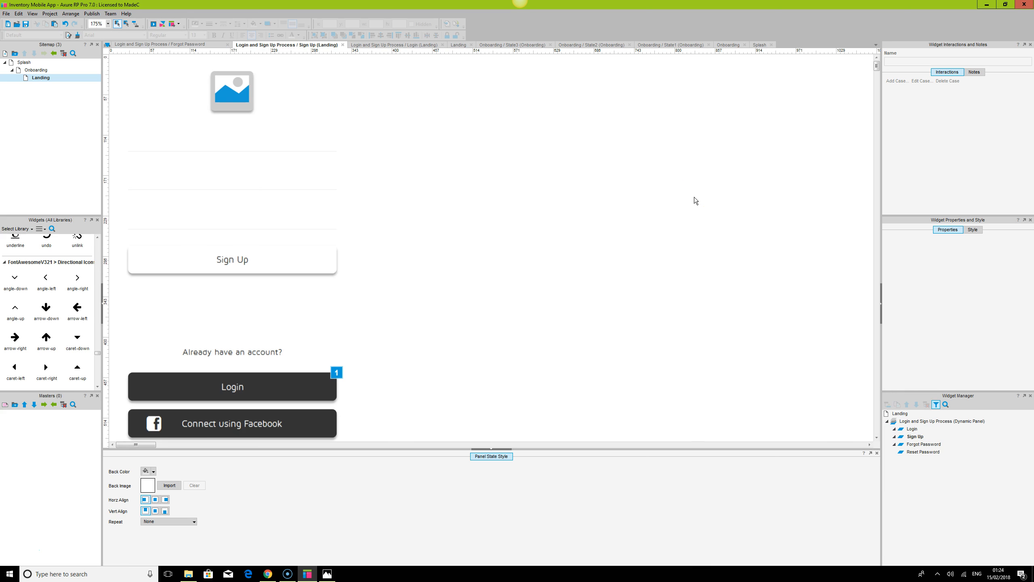
key(ctrl+v)
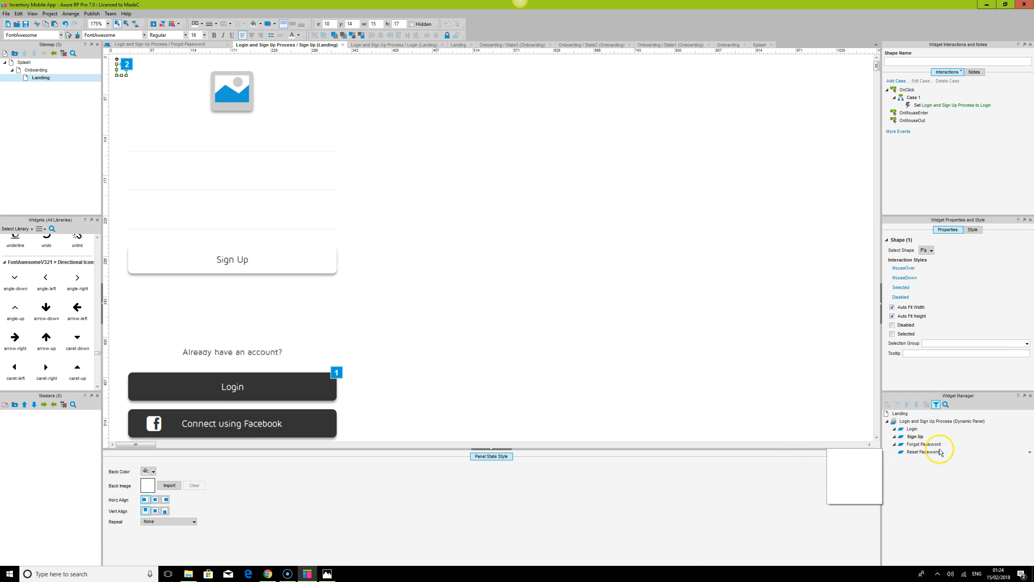
Remove the grey background fill from the Forgot Password state
double_click(924, 445)
click(348, 87)
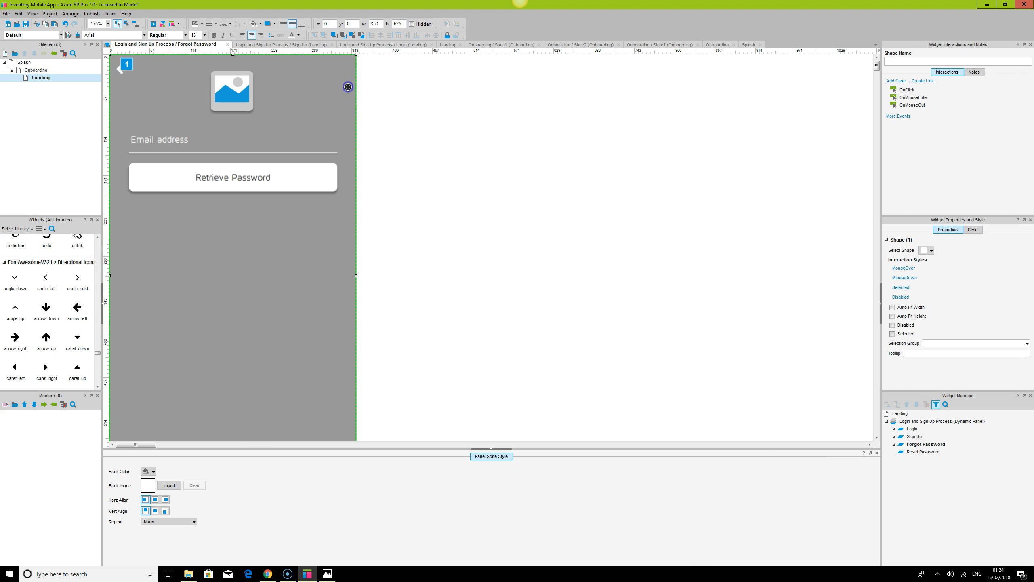
click(154, 473)
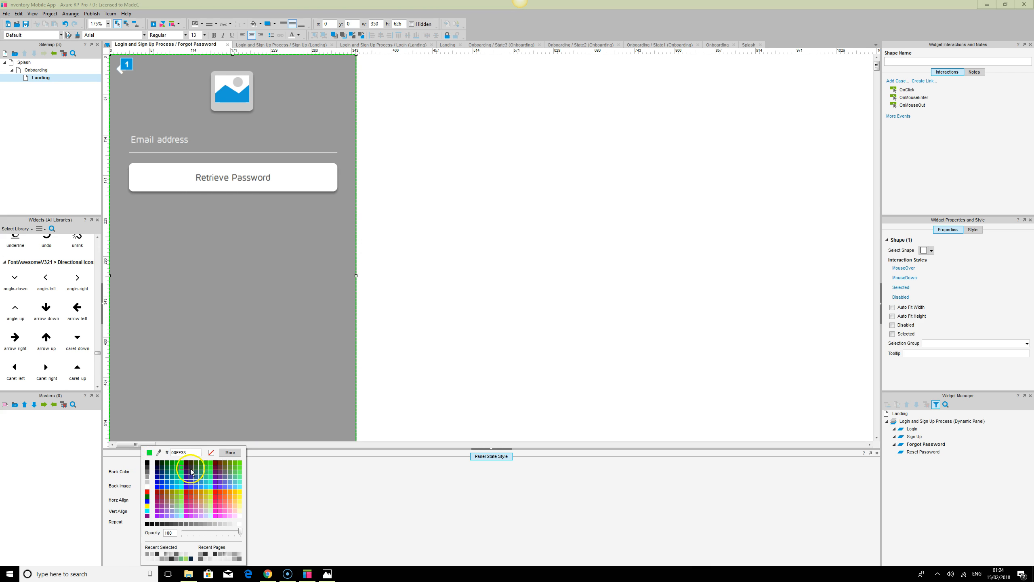
click(212, 456)
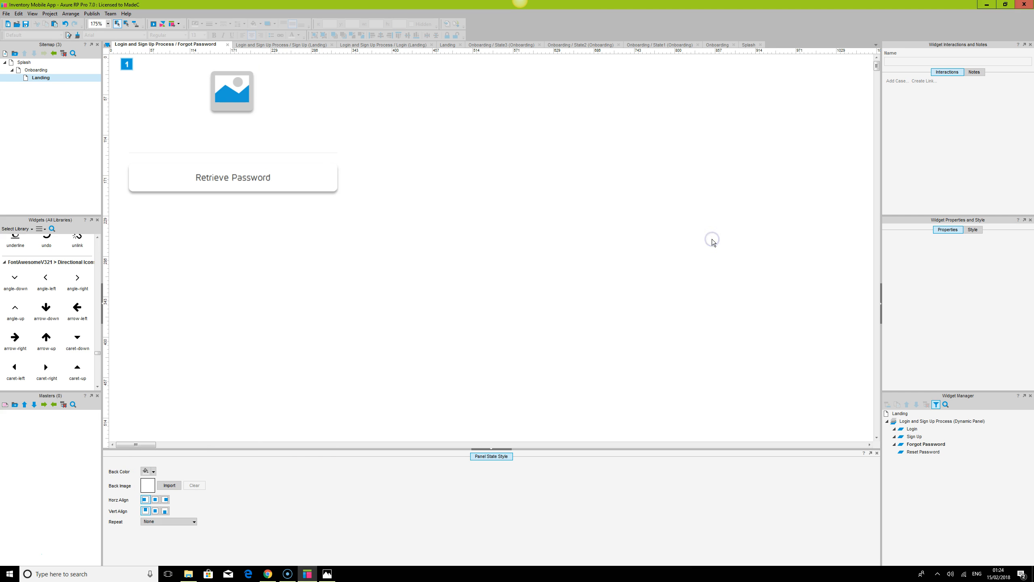
Refresh the browser preview and step from the splash page through the onboarding slides to the landing screen
click(268, 574)
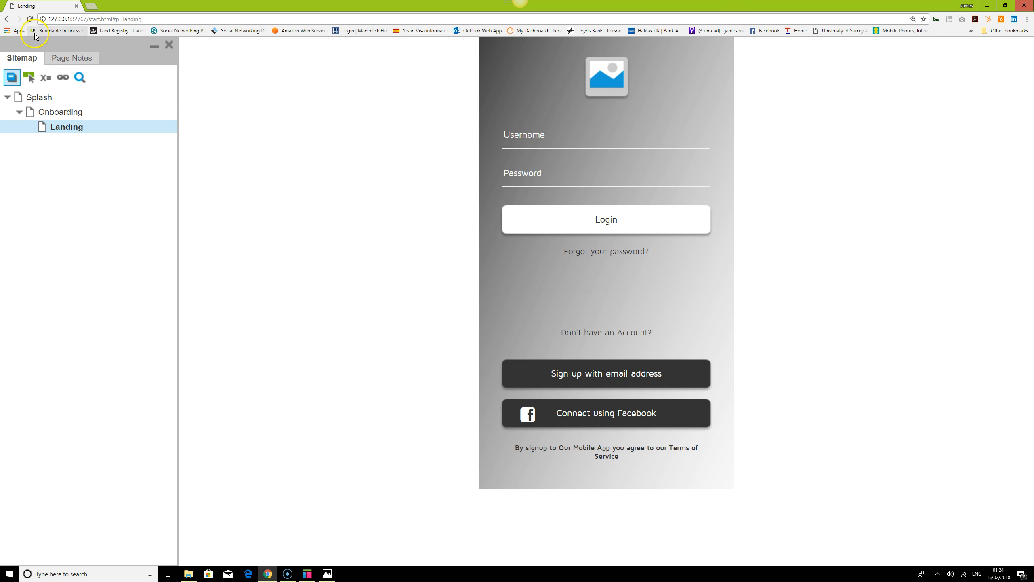
click(30, 19)
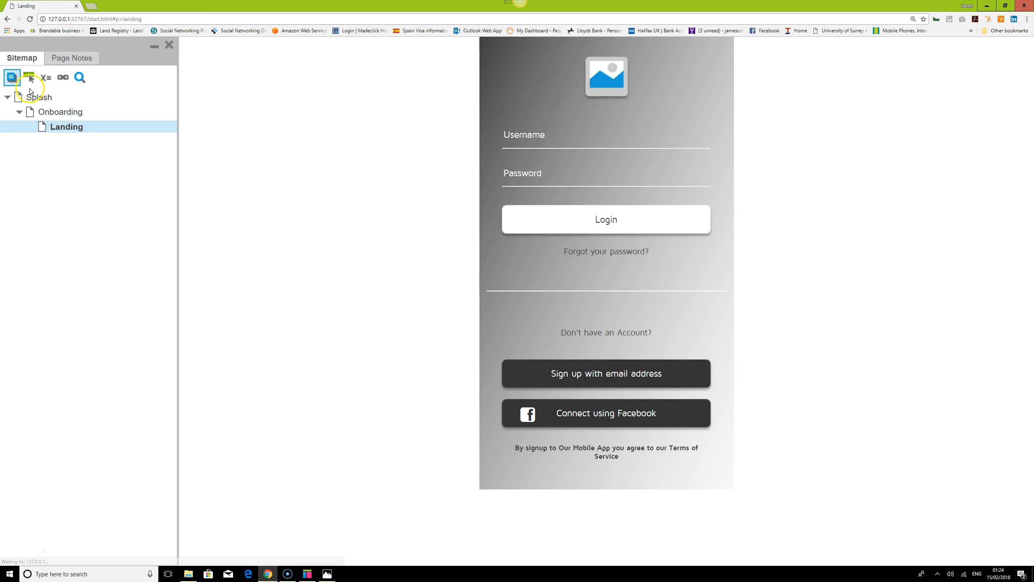
click(40, 99)
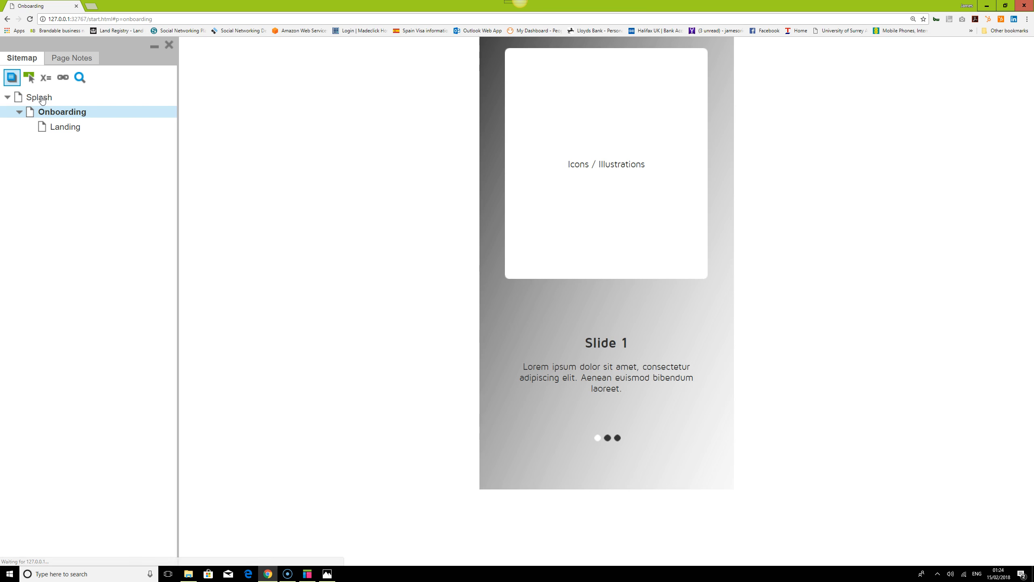
drag(664, 402, 629, 403)
drag(719, 410, 662, 406)
click(624, 470)
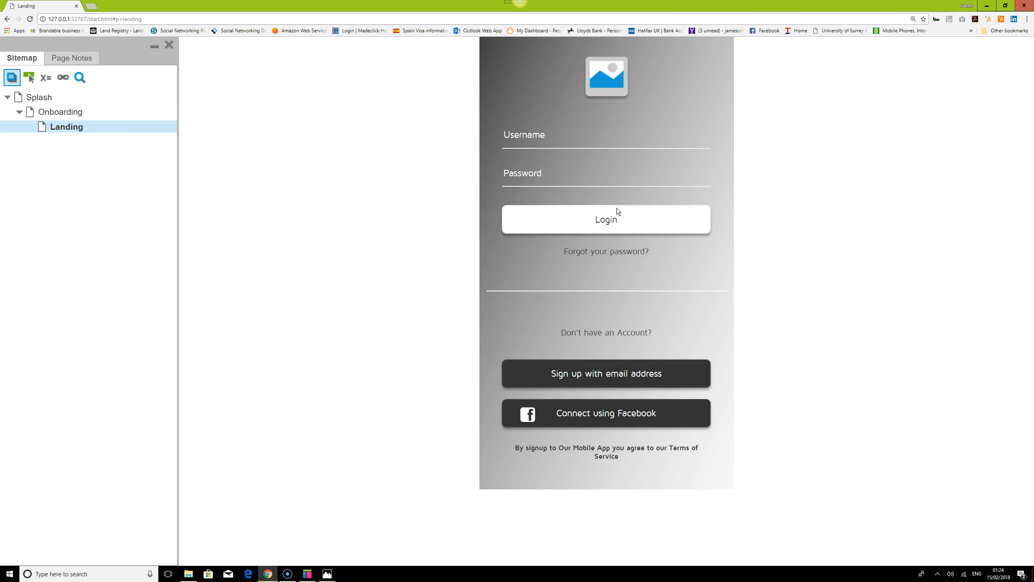
Test the Forgot your password? link, the back arrow and the Sign up with email address screen navigation
click(613, 242)
click(632, 252)
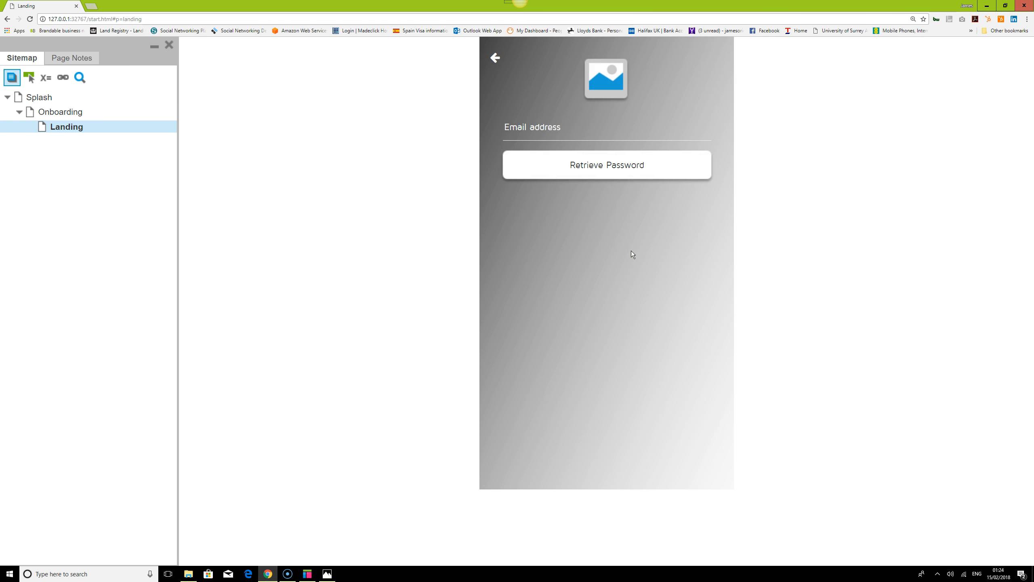
click(592, 176)
click(496, 60)
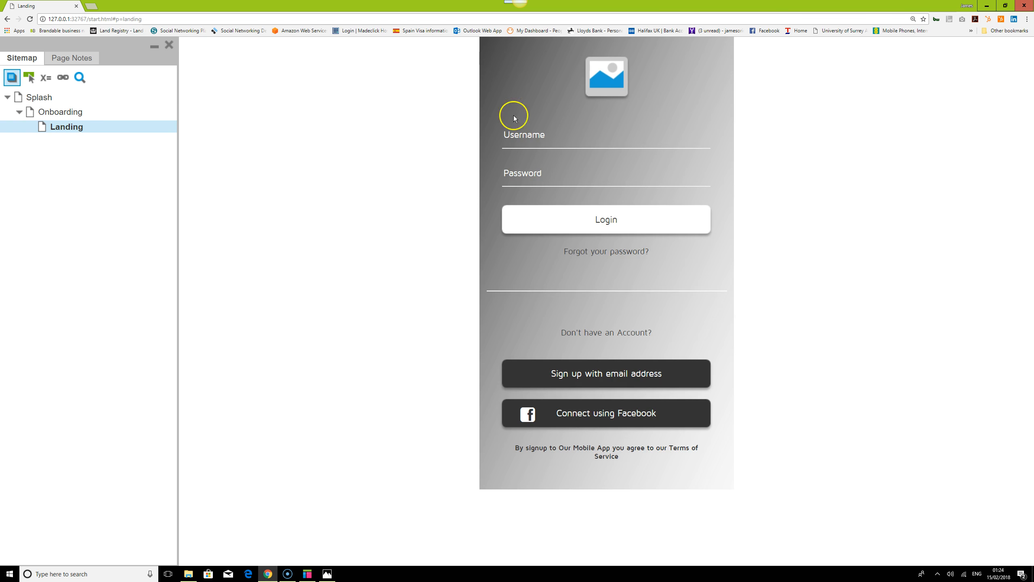
click(634, 375)
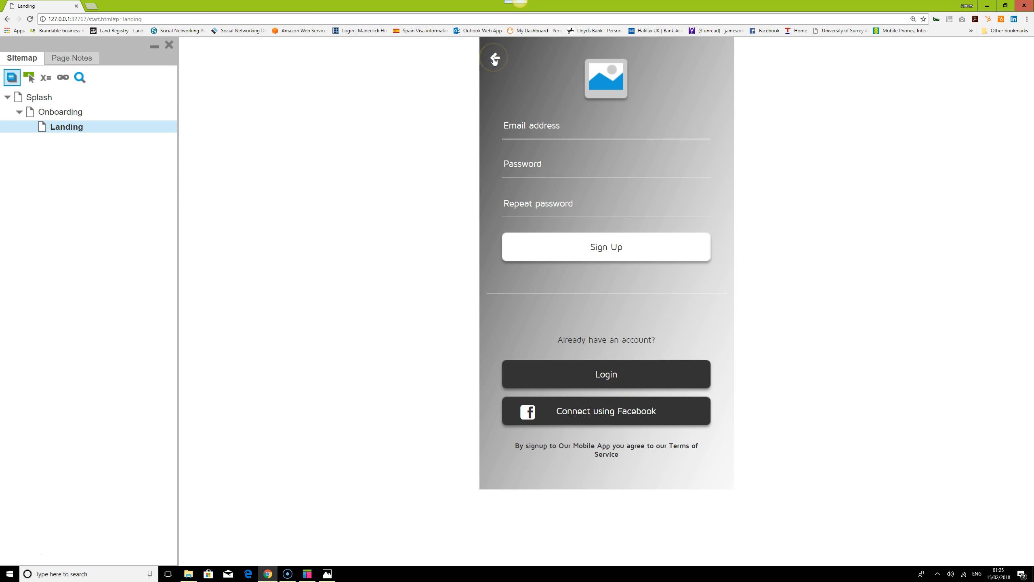
click(625, 375)
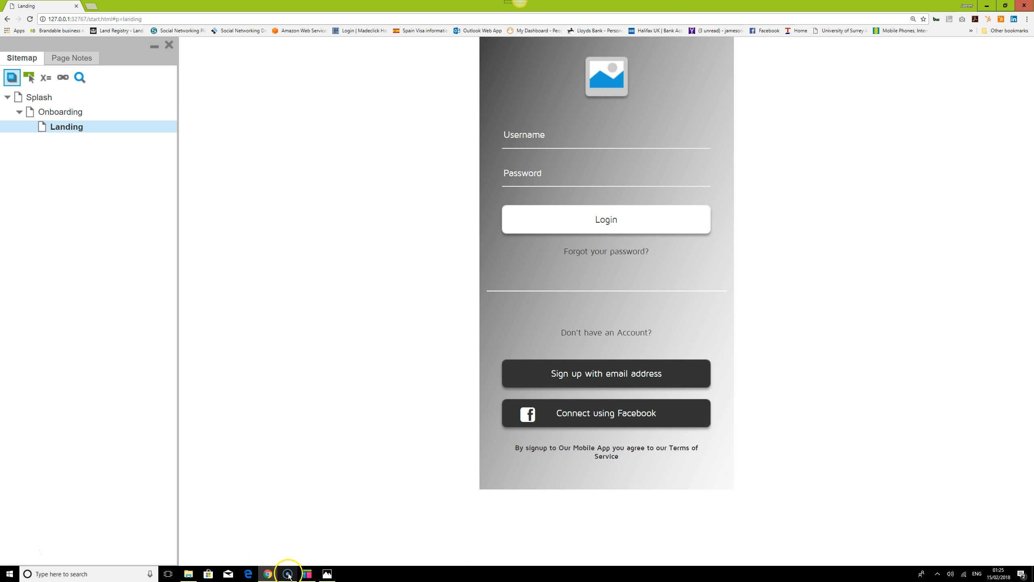
Change the border line width and line colour of the Forgot your password? text in the Login state
mouse_move(311, 576)
click(308, 537)
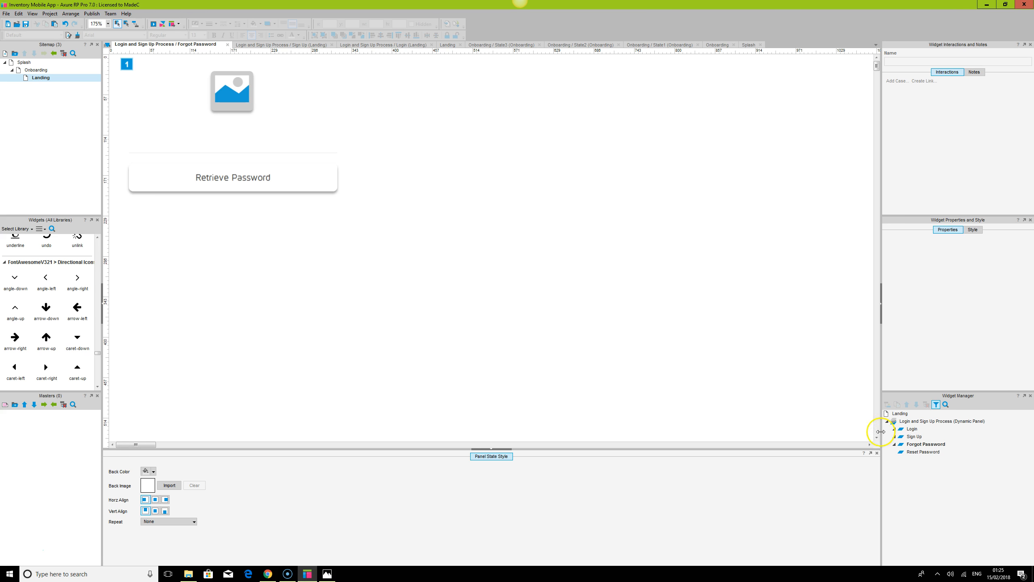
double_click(914, 429)
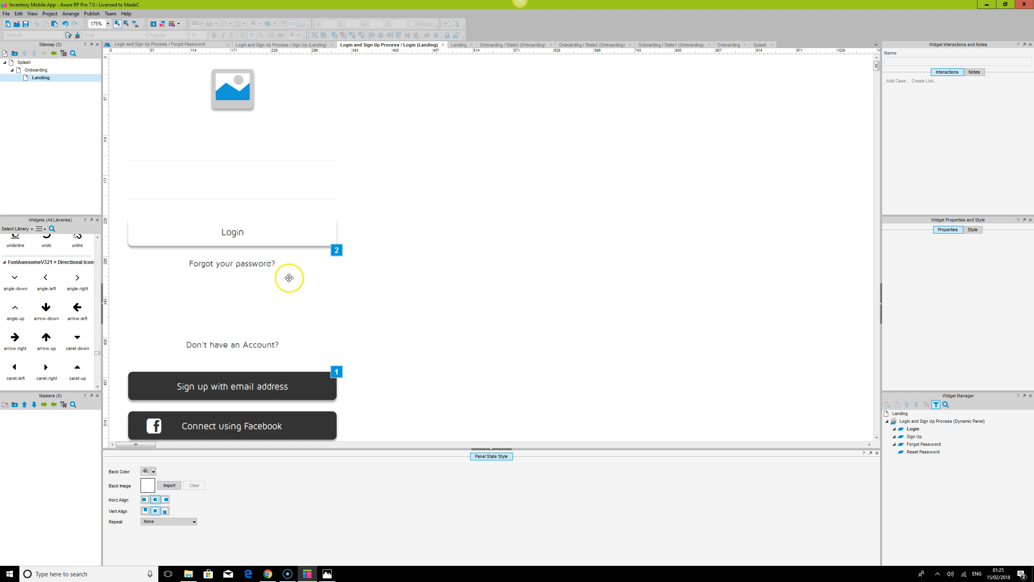
click(288, 265)
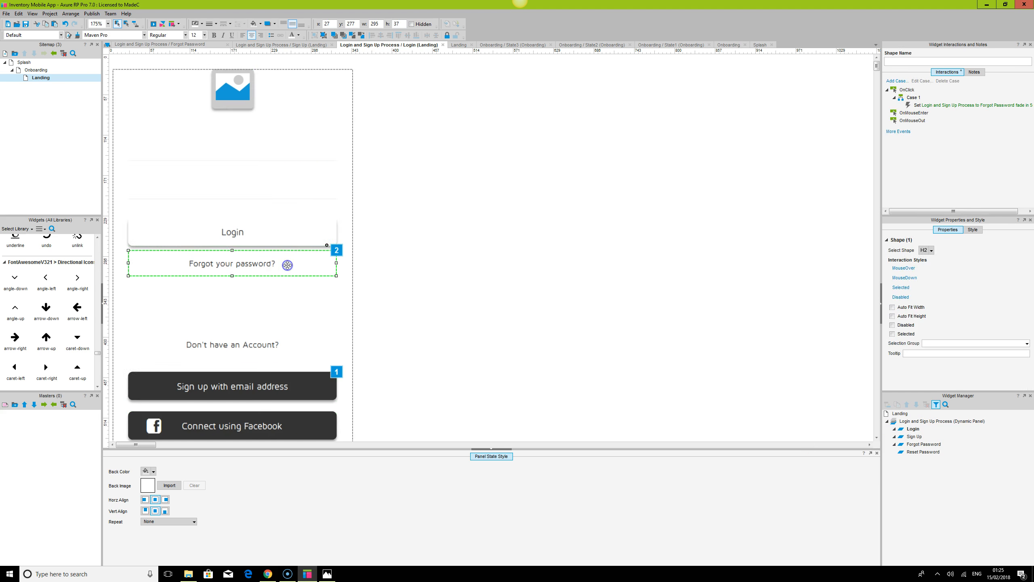
click(210, 24)
click(210, 43)
click(202, 25)
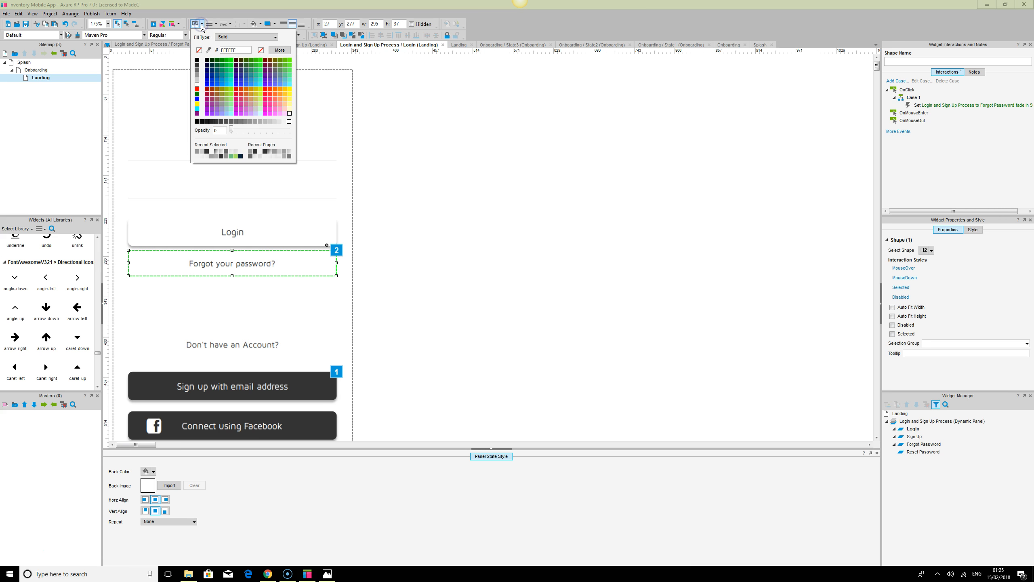
click(196, 80)
click(197, 85)
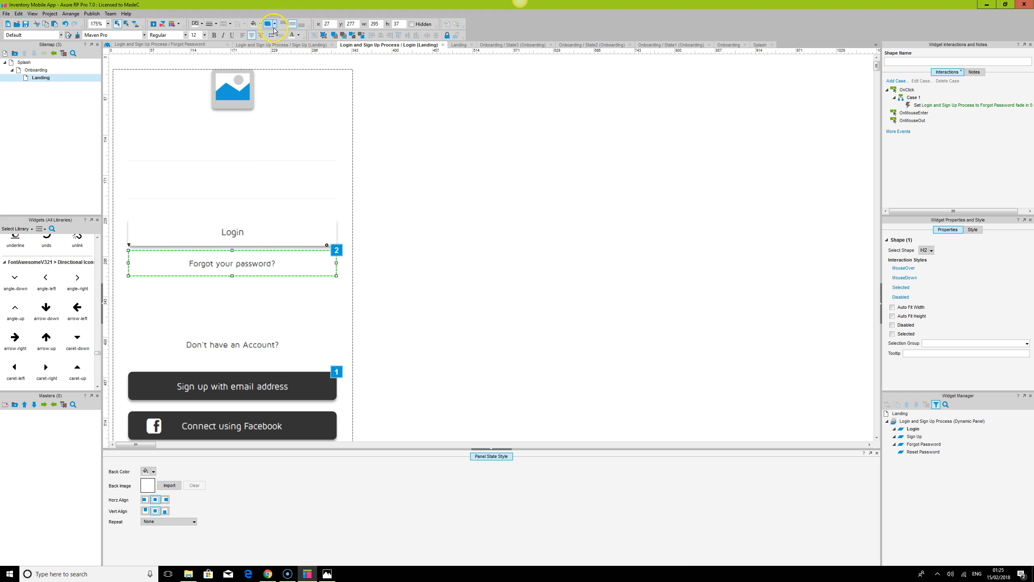
click(275, 23)
click(272, 37)
click(315, 45)
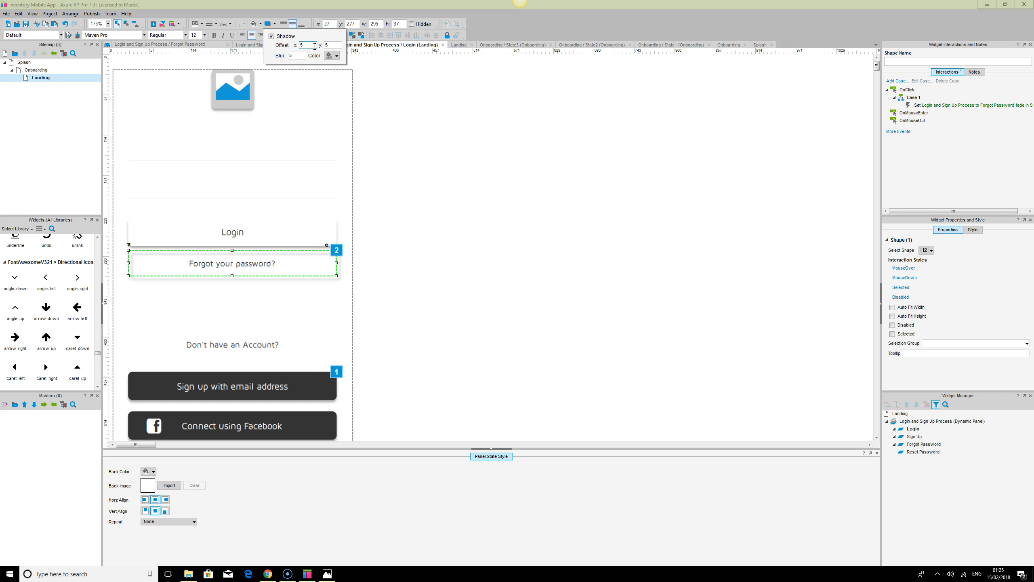
click(272, 37)
click(494, 233)
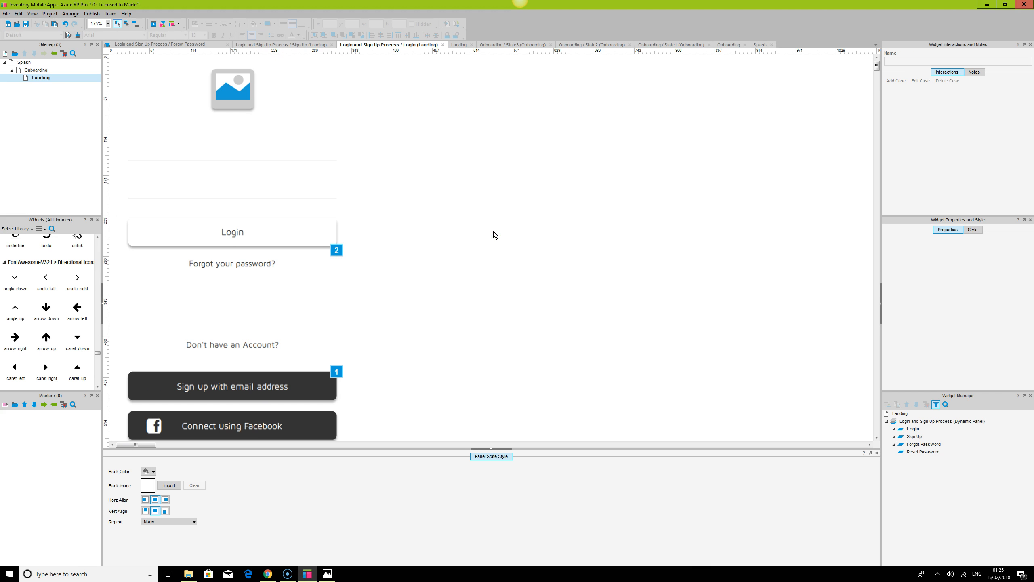
Refresh the browser preview to check the bordered Forgot your password? link, and return to the editor
click(267, 573)
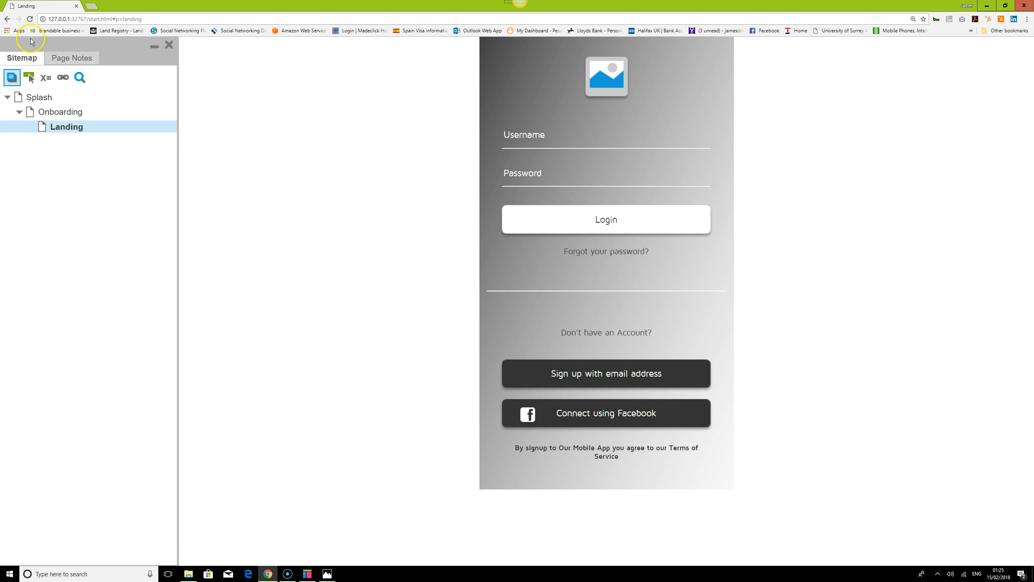
click(31, 19)
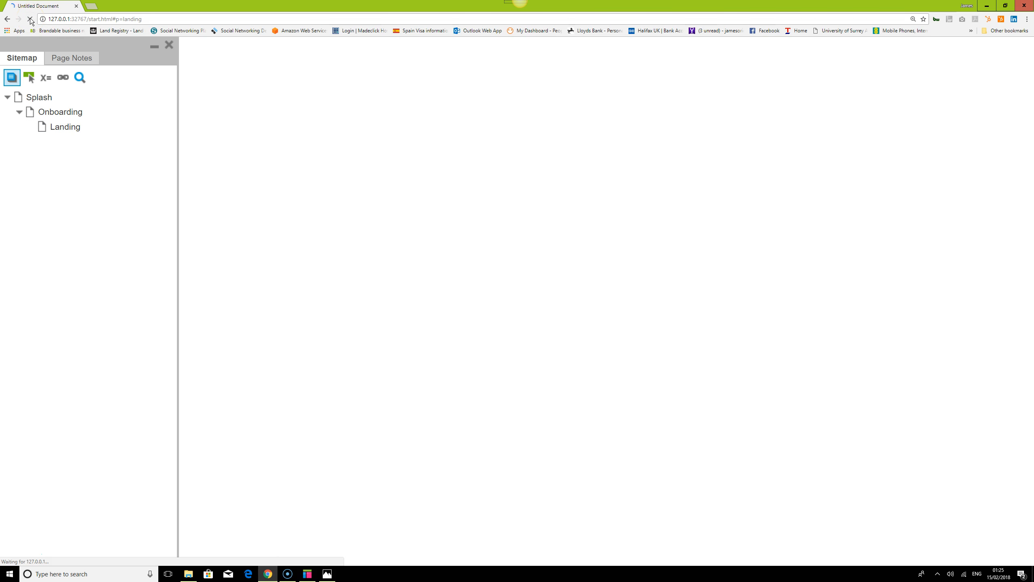
click(308, 573)
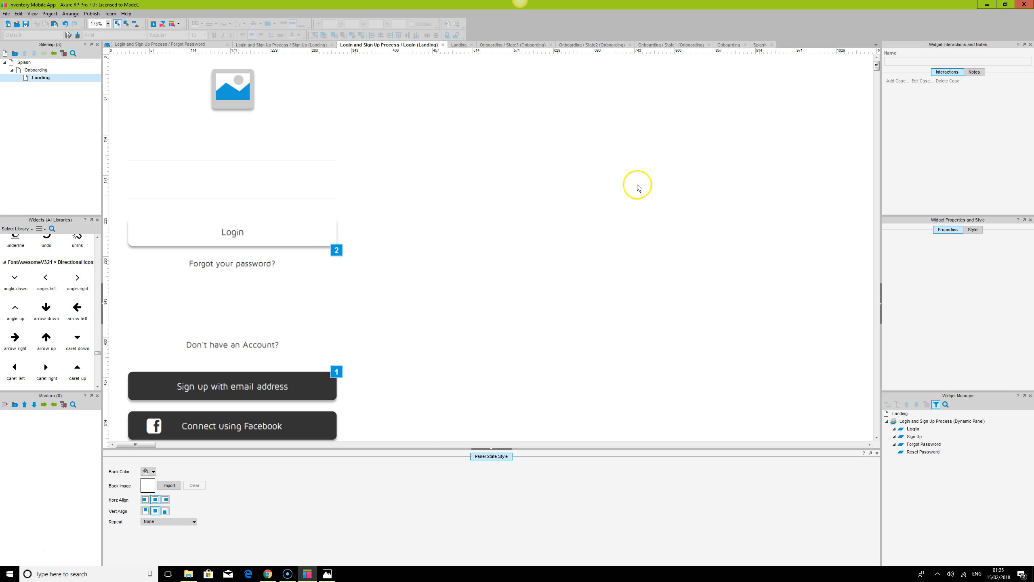
Select the Forgot your password? text in the Login state and inspect its style settings
click(292, 267)
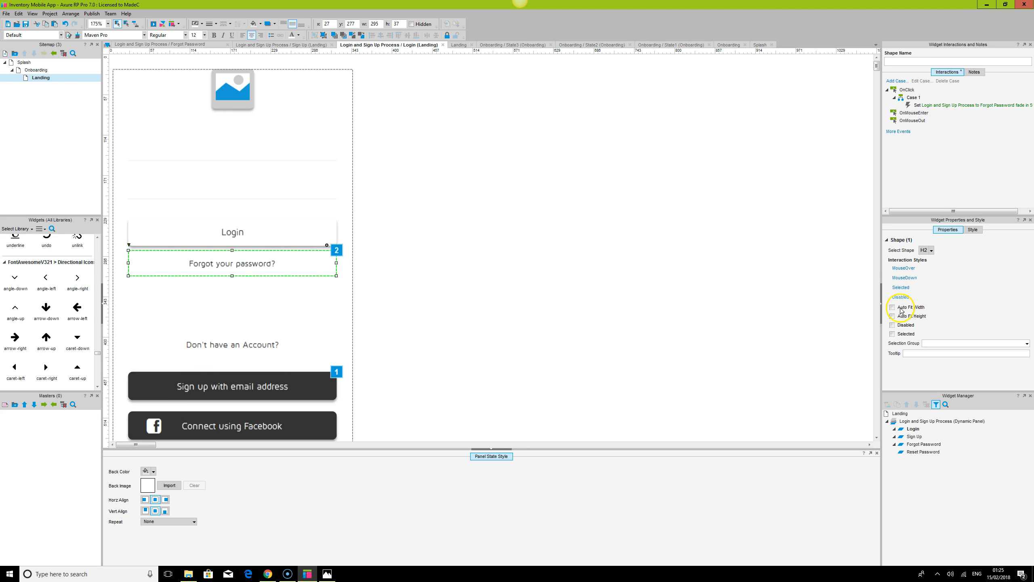
click(972, 229)
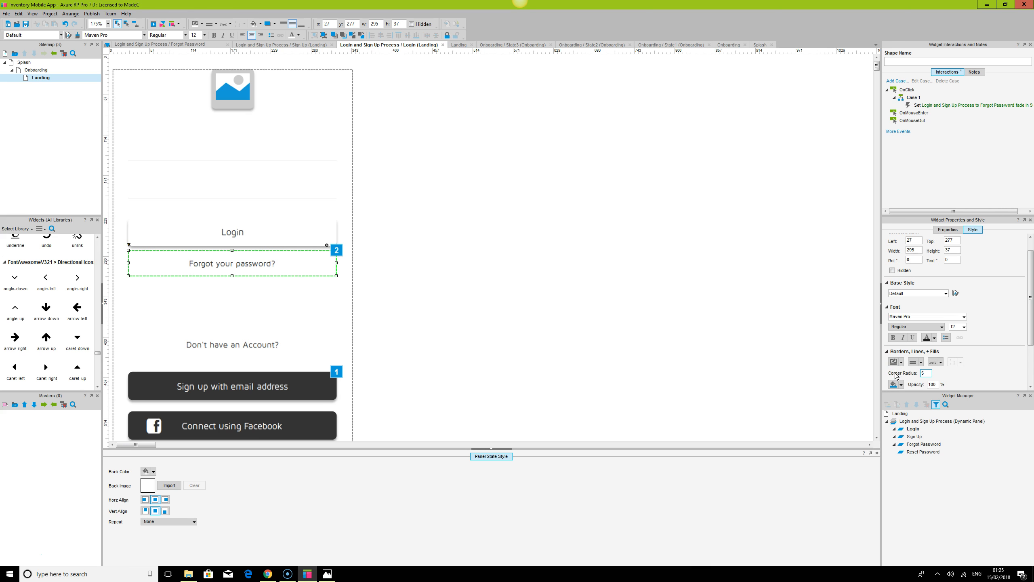
click(447, 329)
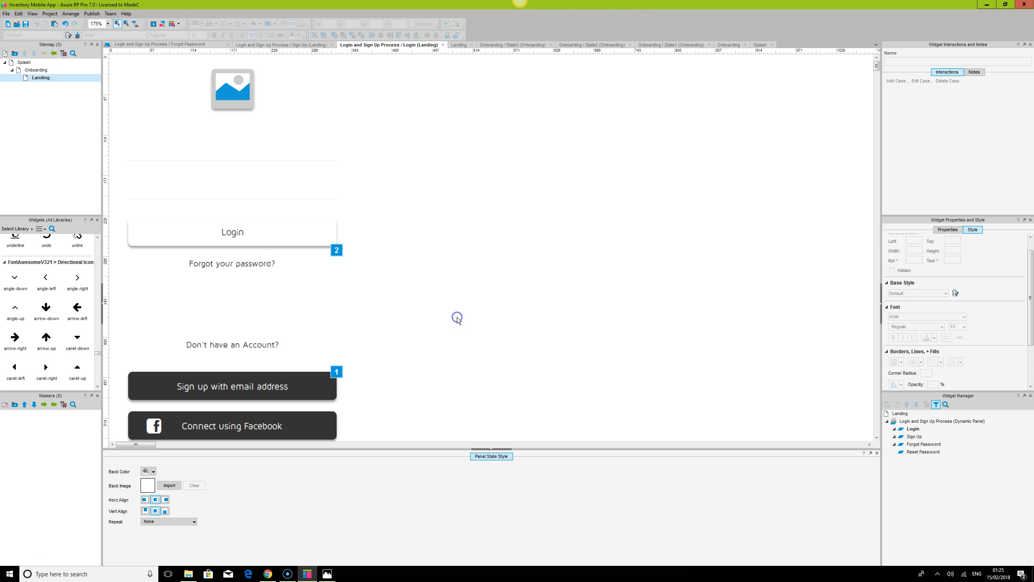
Refresh the preview again and test the Forgot your password? link and the back arrow
click(268, 573)
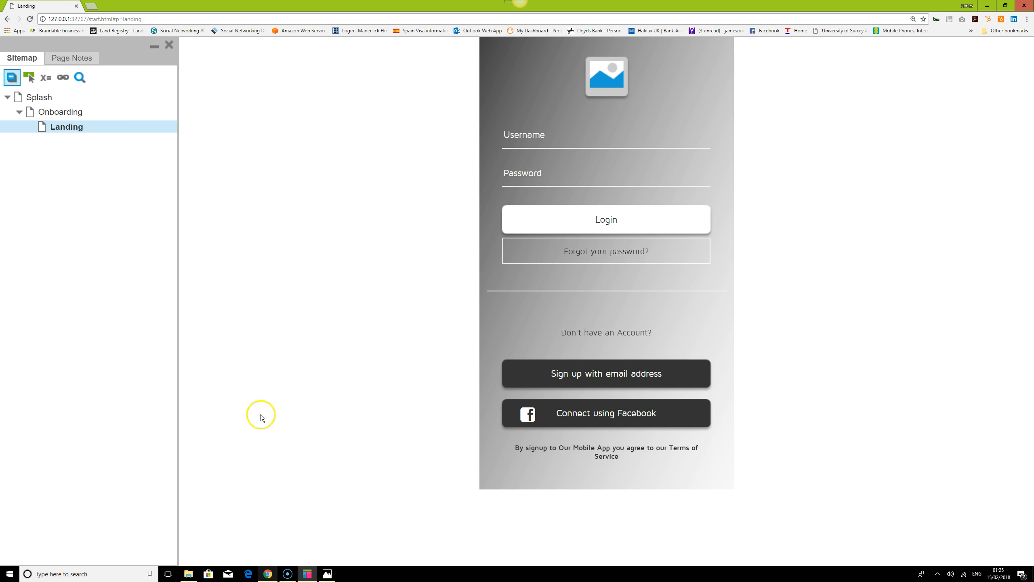
click(30, 19)
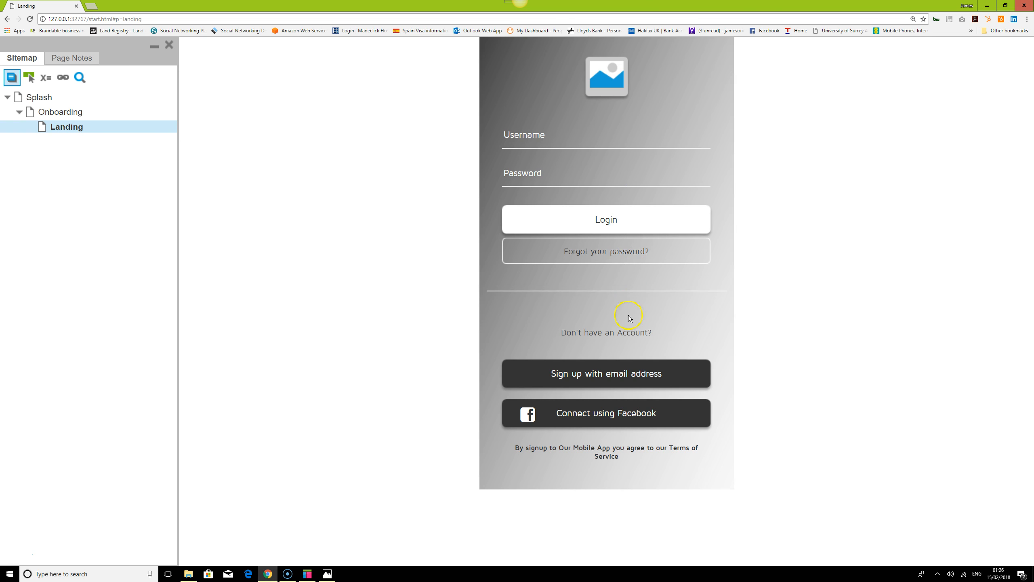
click(617, 249)
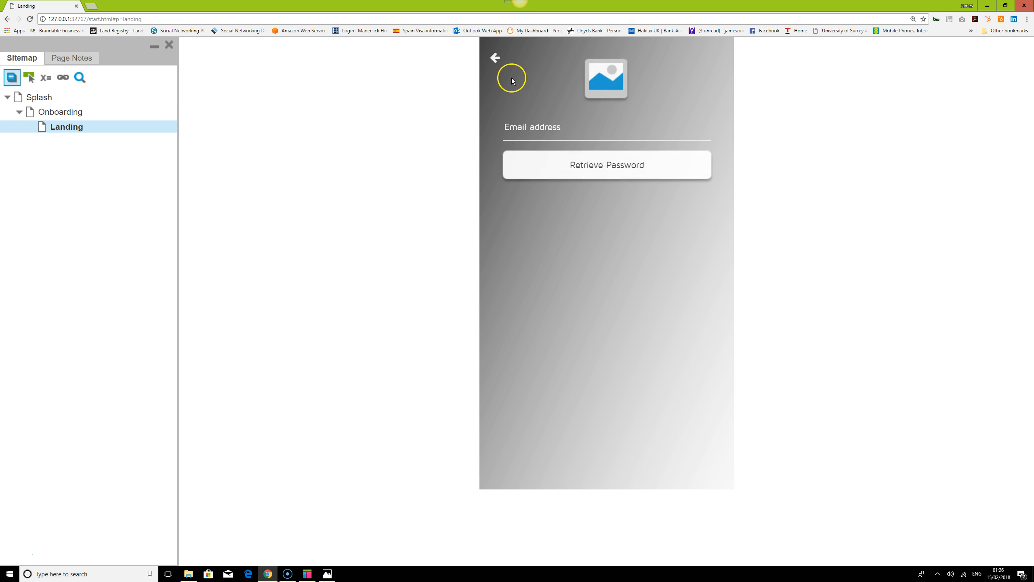
click(496, 58)
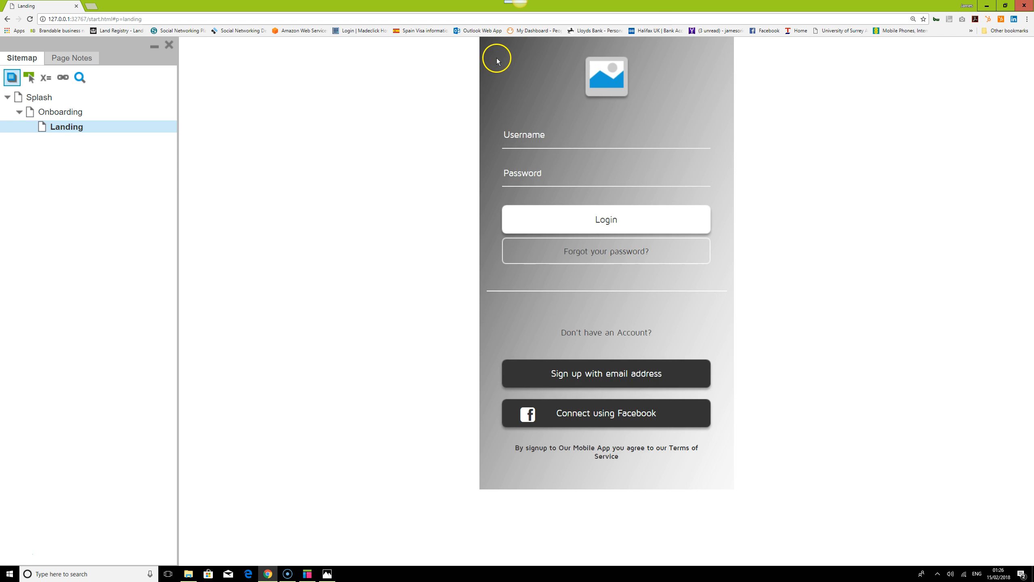
Test navigation between Sign up with email address, Login, the Forgot your password? screen and the back arrow
click(635, 377)
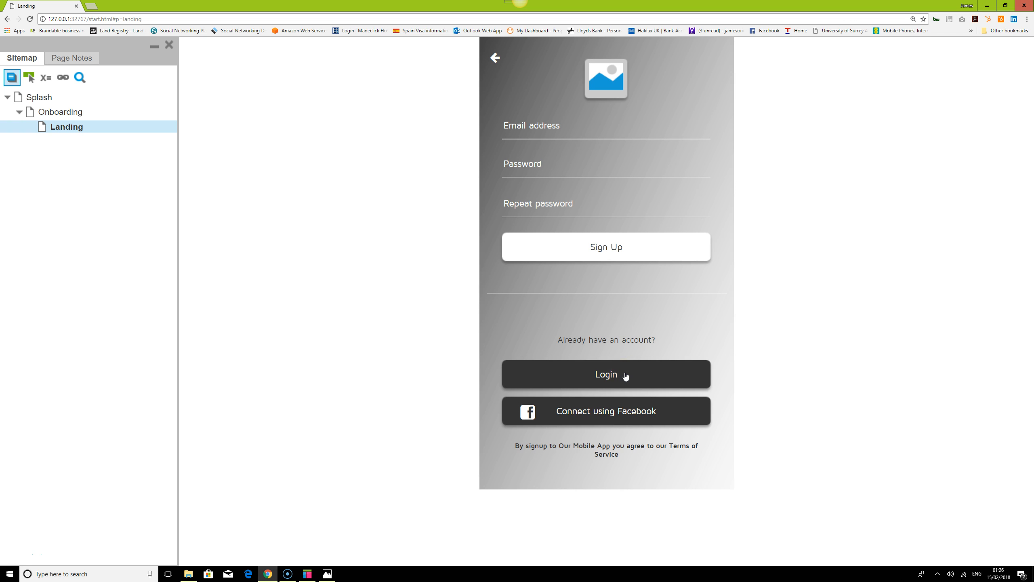
click(620, 378)
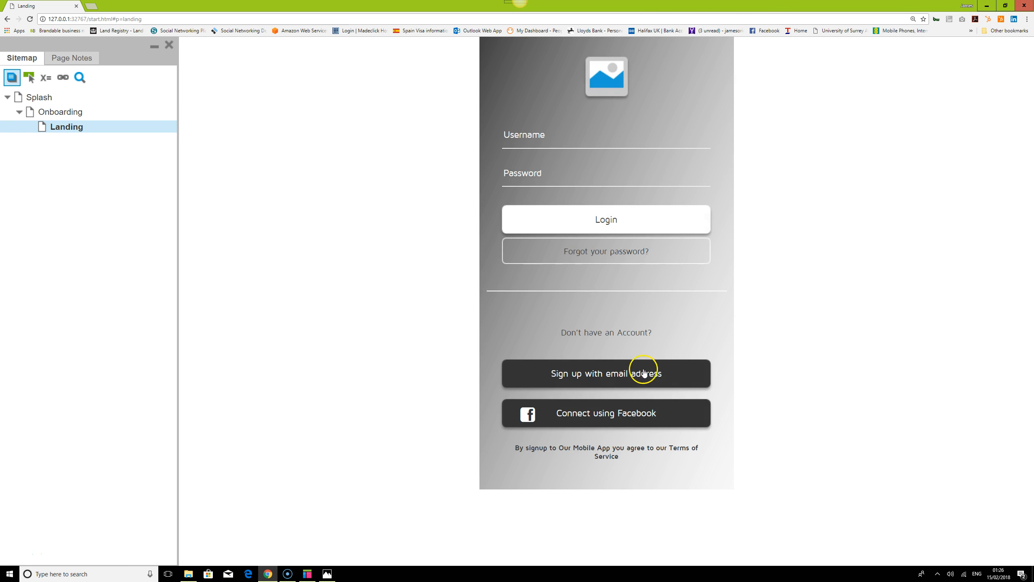
click(618, 250)
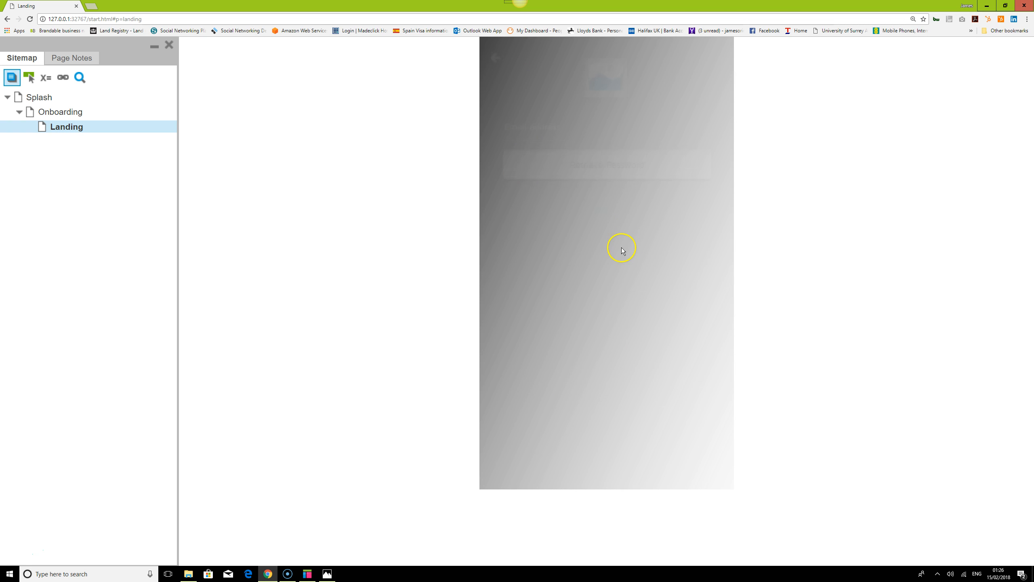
click(495, 57)
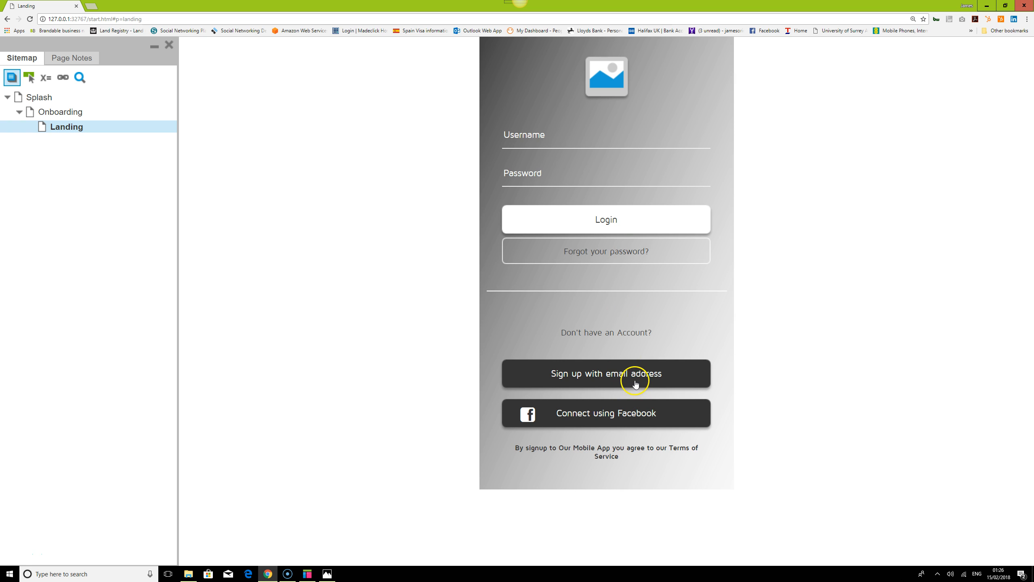
click(615, 254)
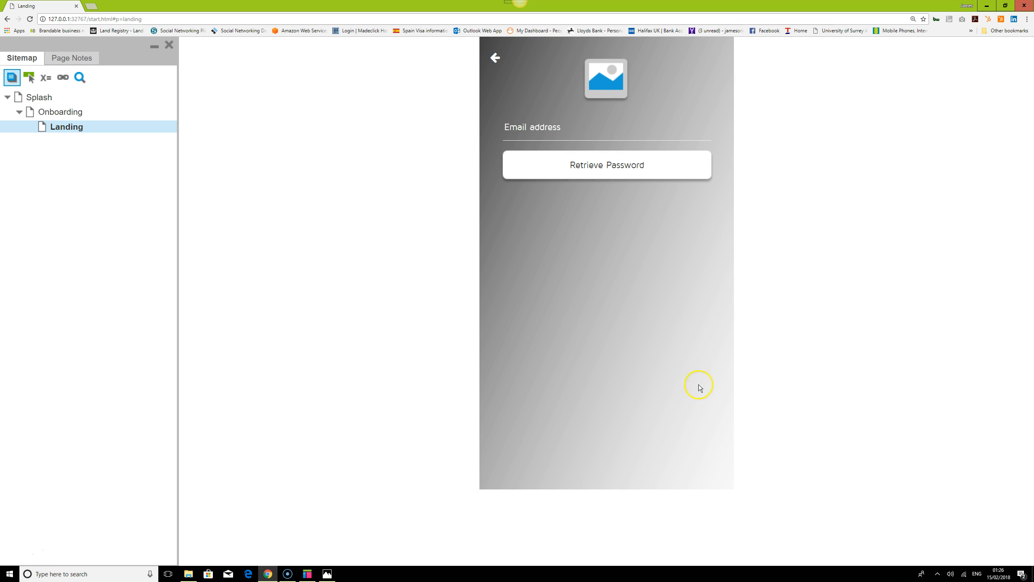
click(495, 57)
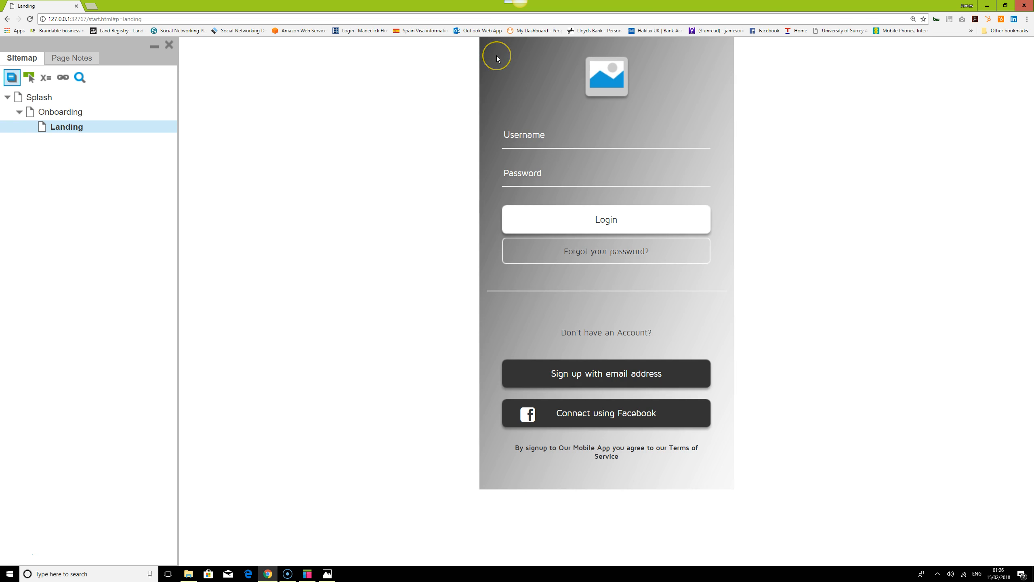
click(747, 364)
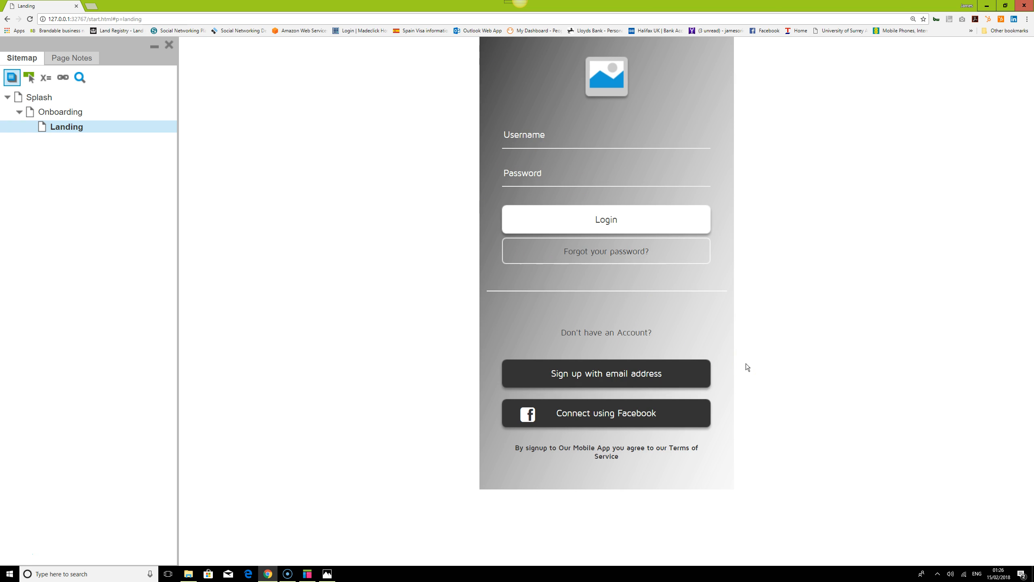